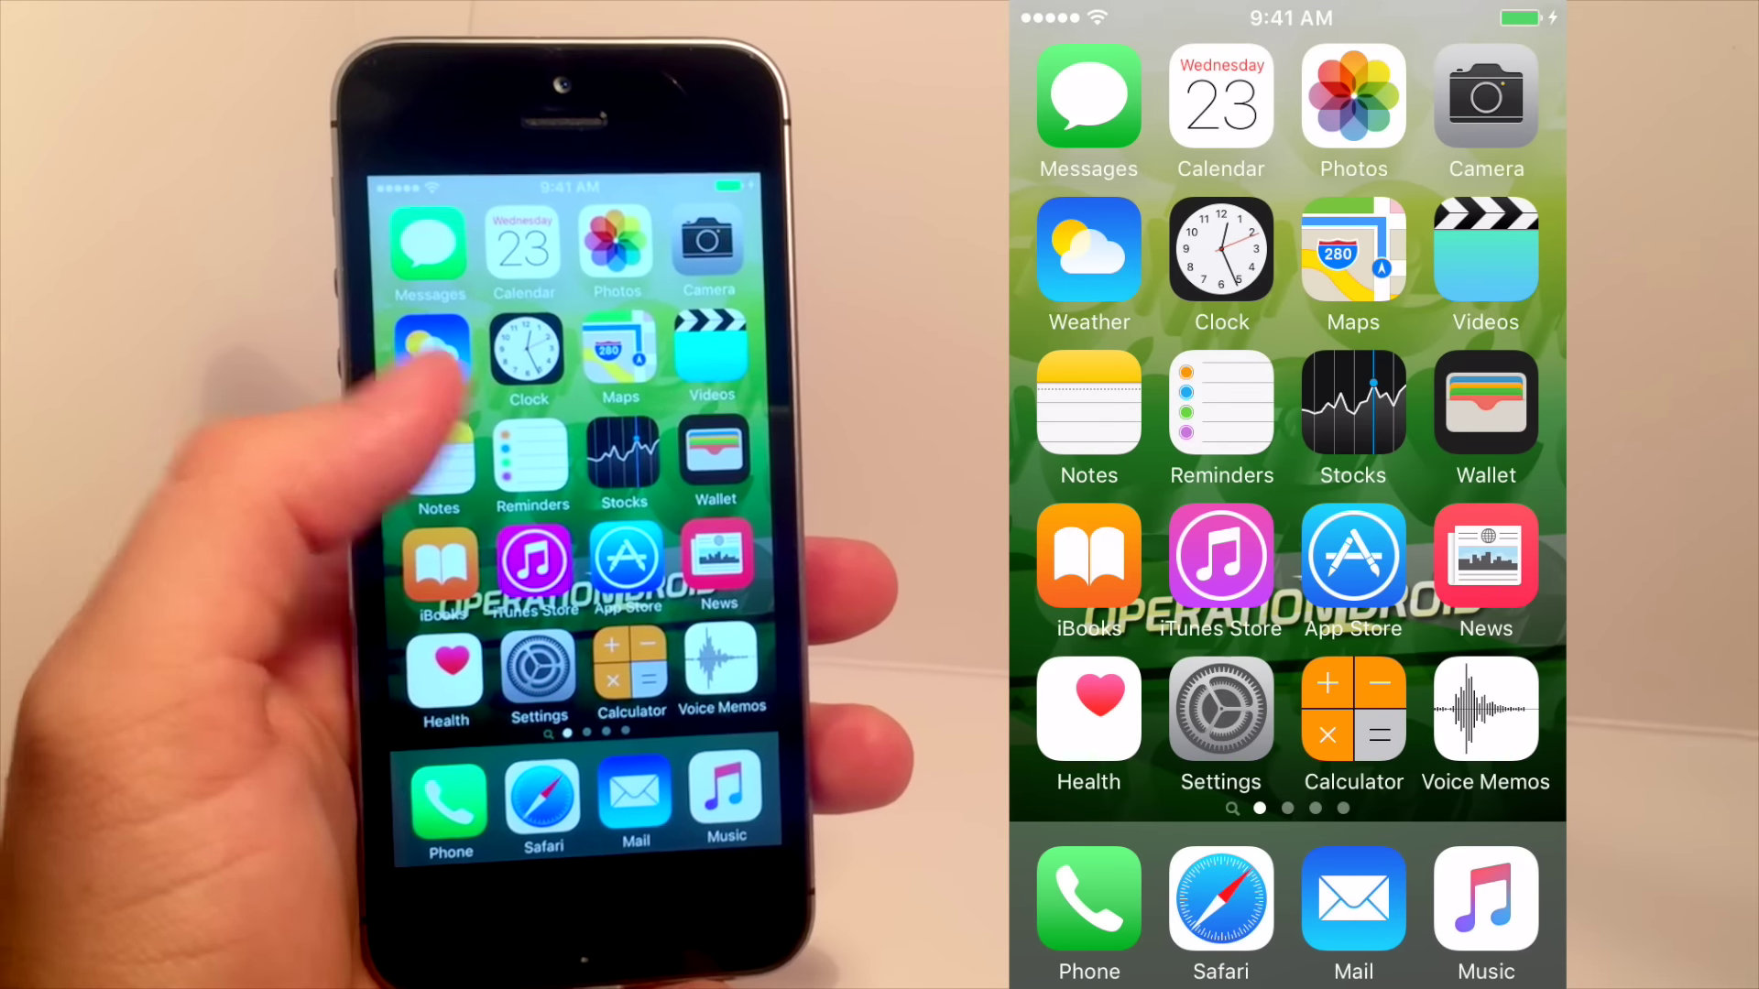
- Review the iPhone's details under General > About in Settings, down to the modem firmware, and leave the page
{"action": "left_click", "coordinate": [1221, 708]}
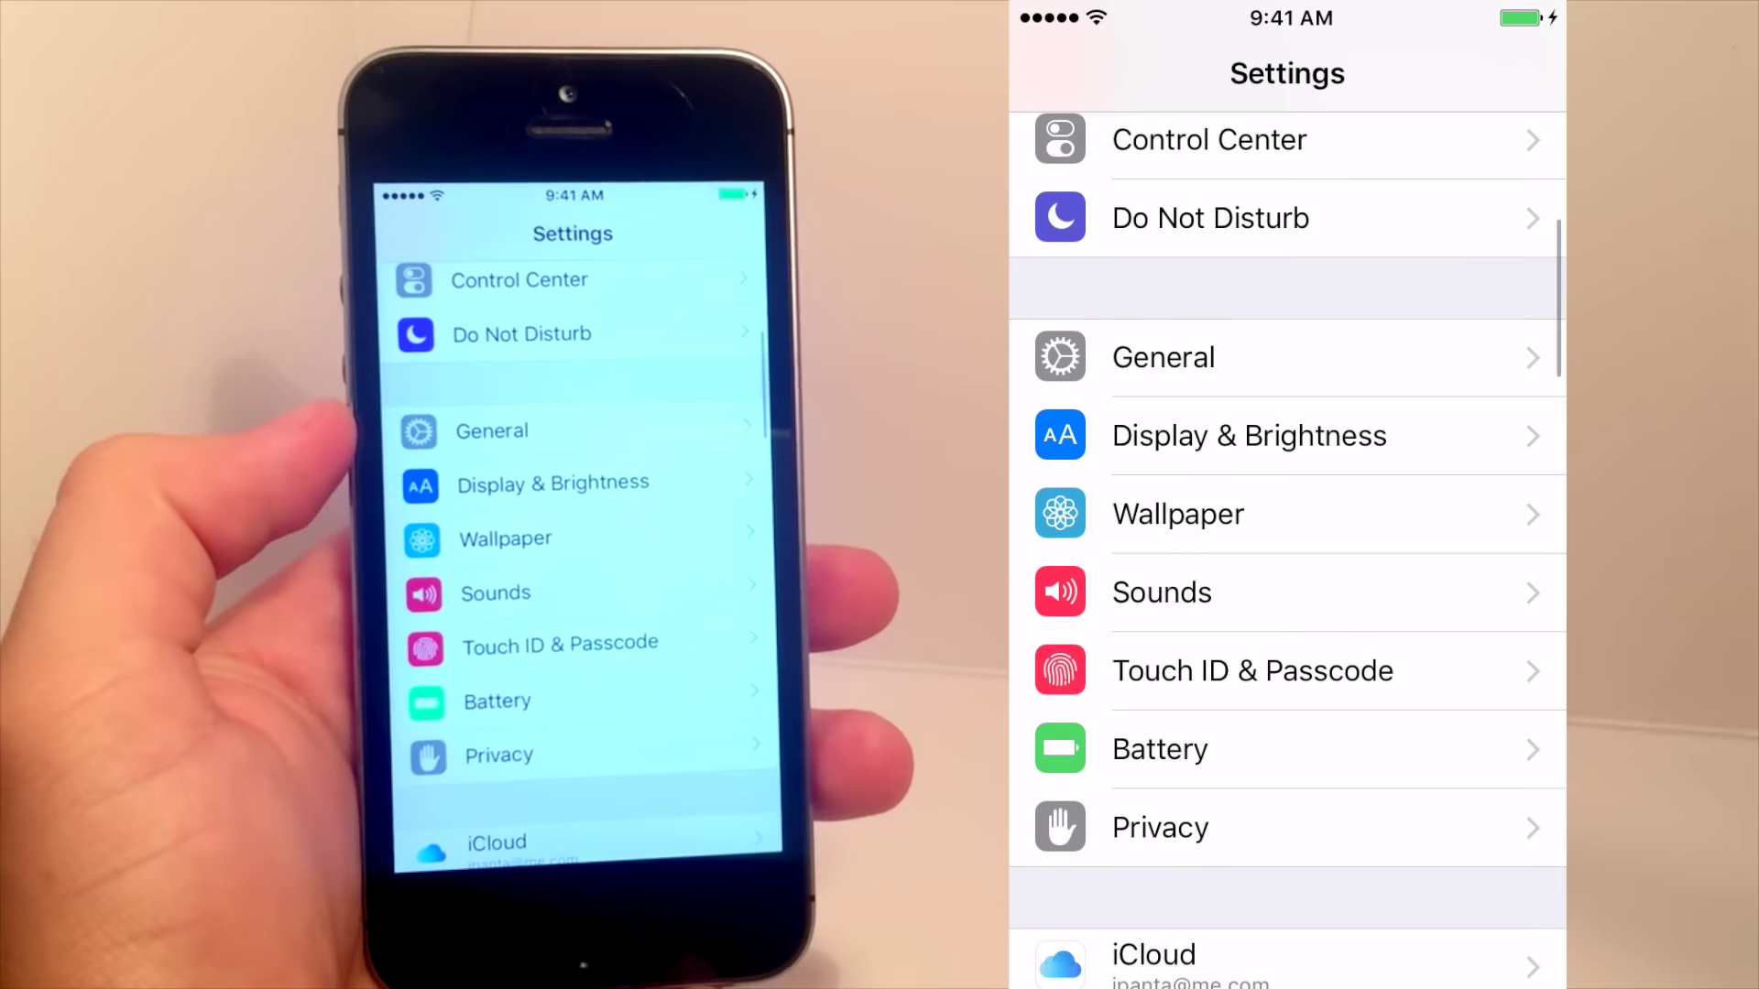
{"action": "left_click", "coordinate": [1163, 357]}
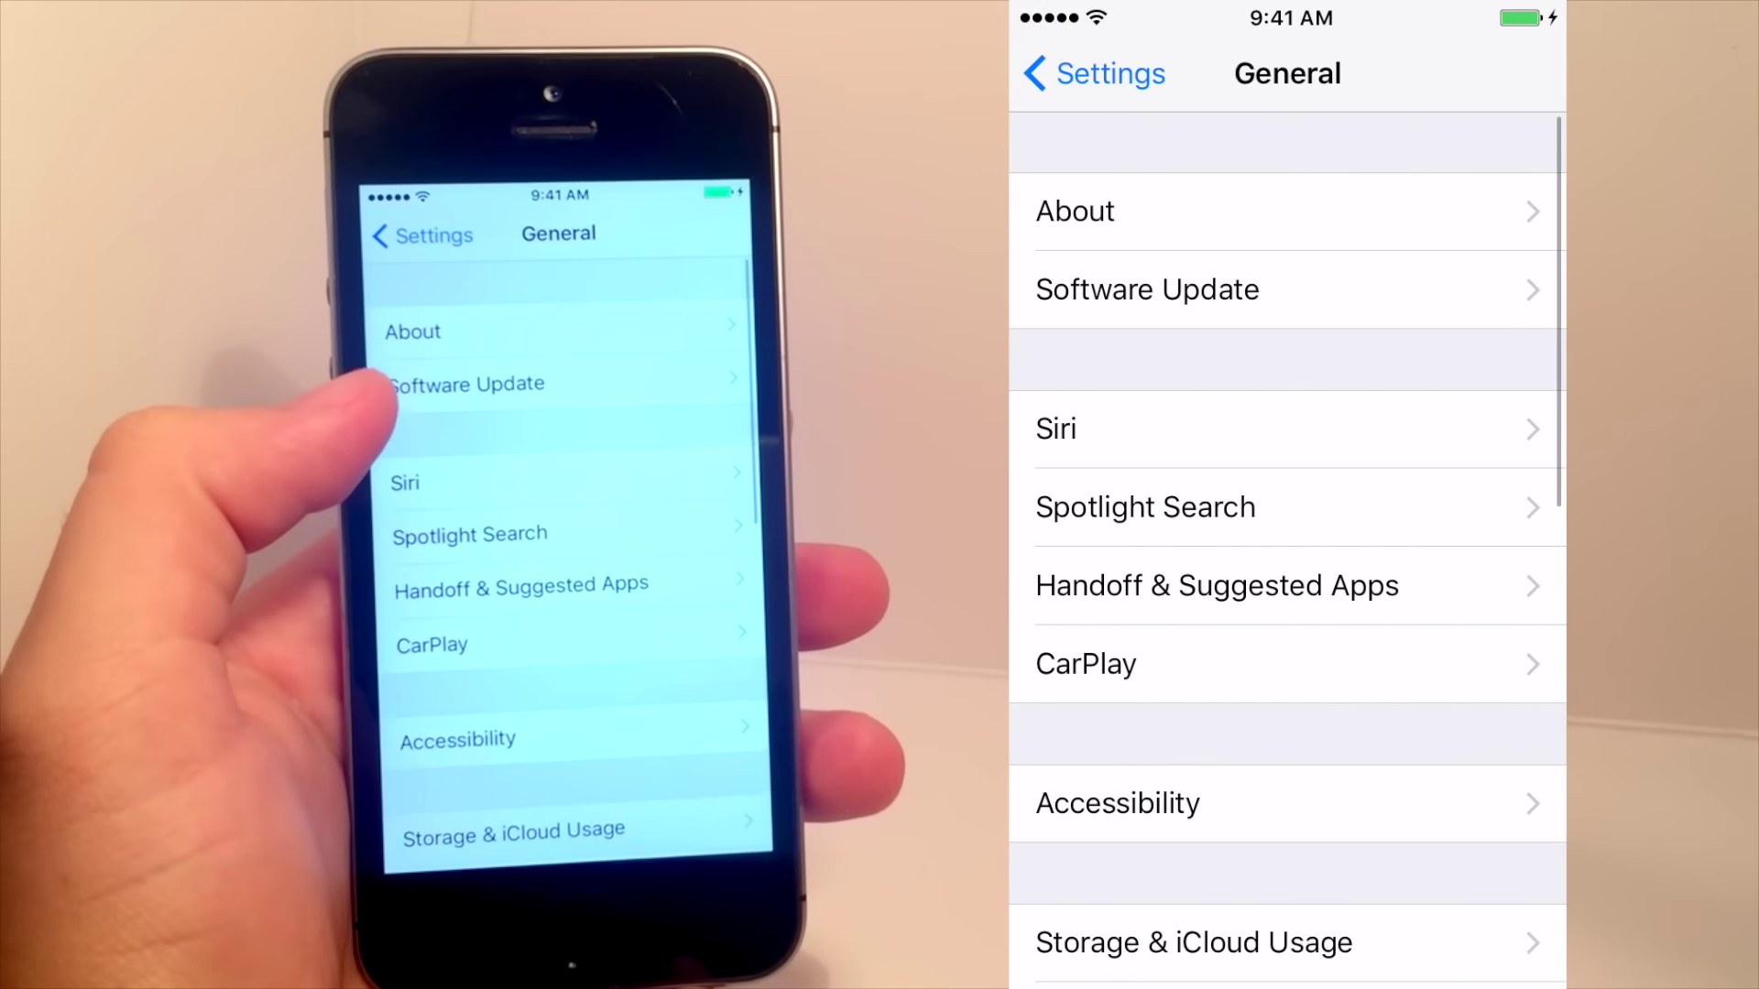
{"action": "left_click", "coordinate": [1163, 210]}
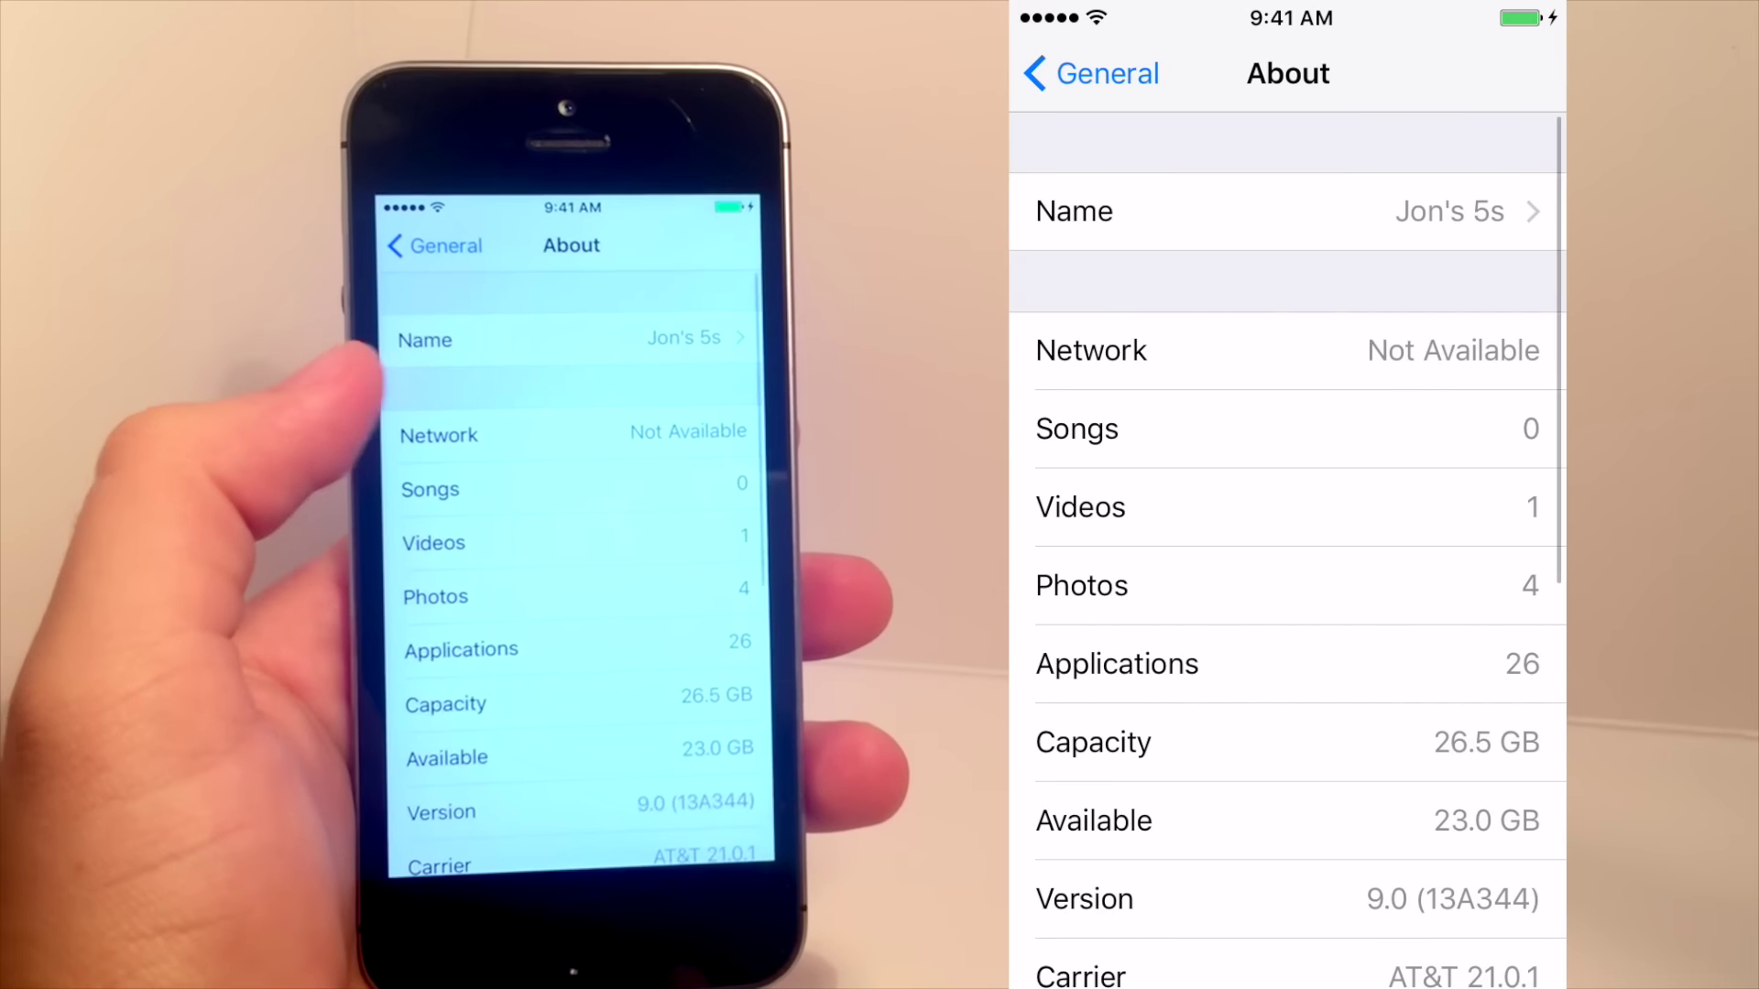
{"action": "scroll", "coordinate": [1287, 550], "scroll_direction": "down", "scroll_amount": 6}
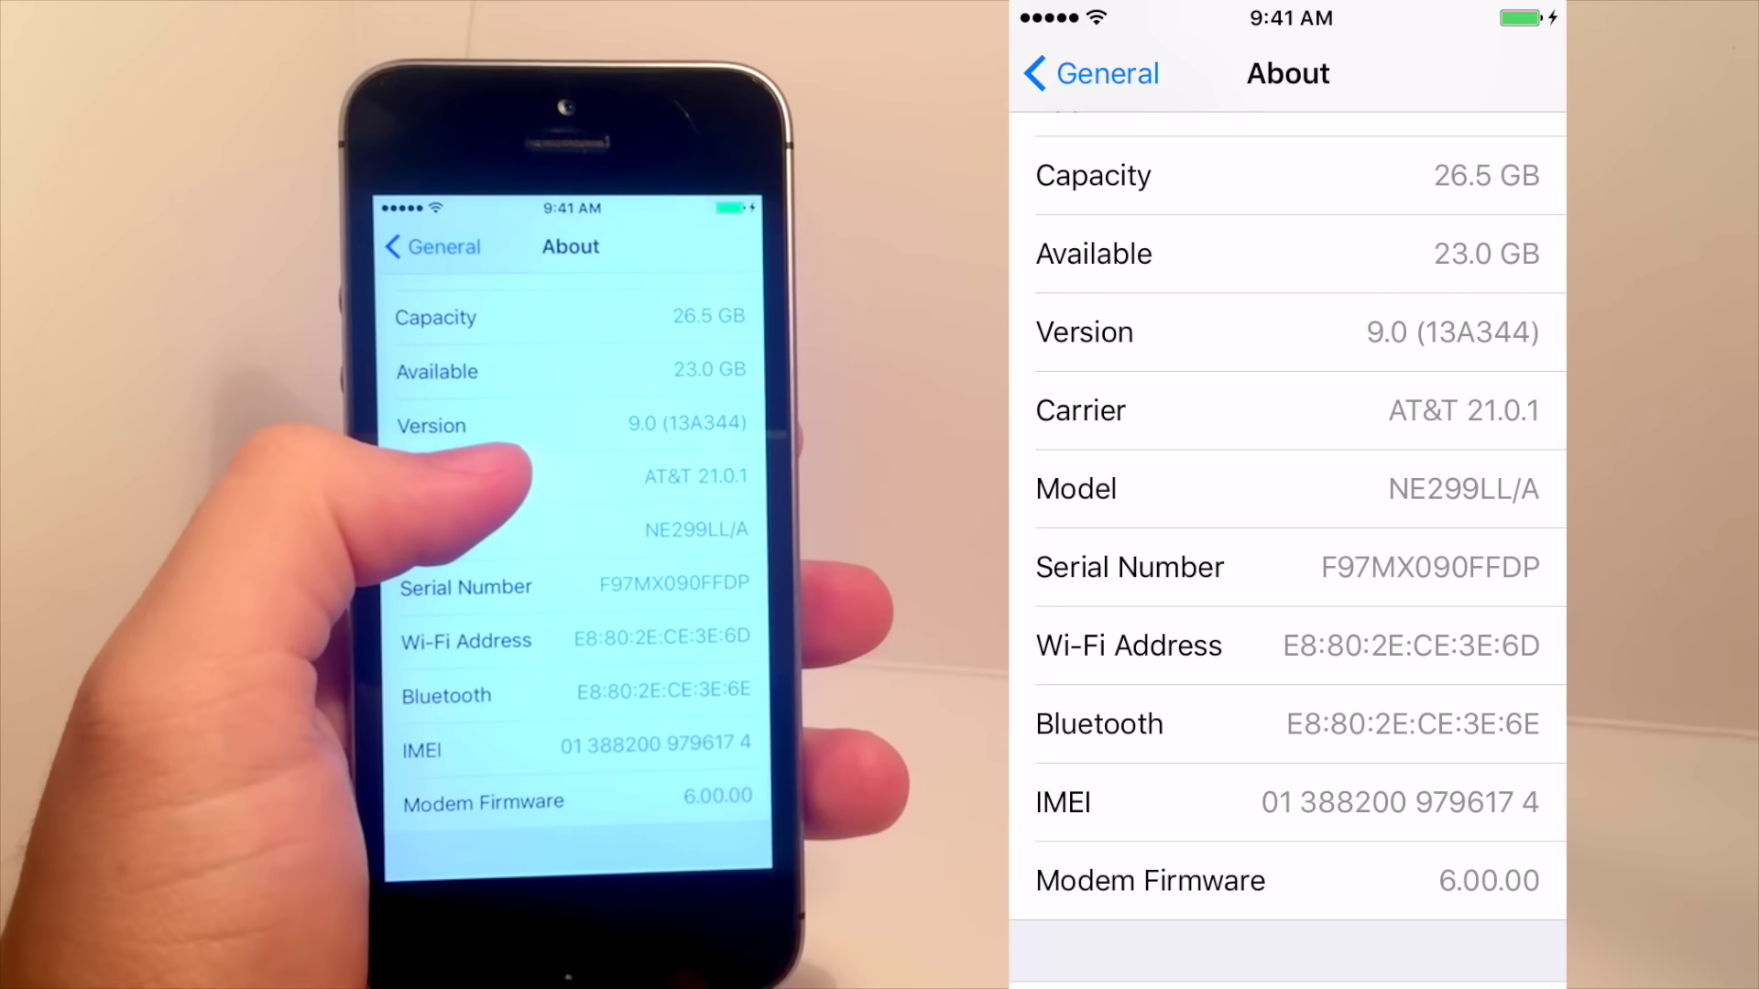
{"action": "left_click_drag", "start_coordinate": [1017, 412], "coordinate": [1374, 458]}
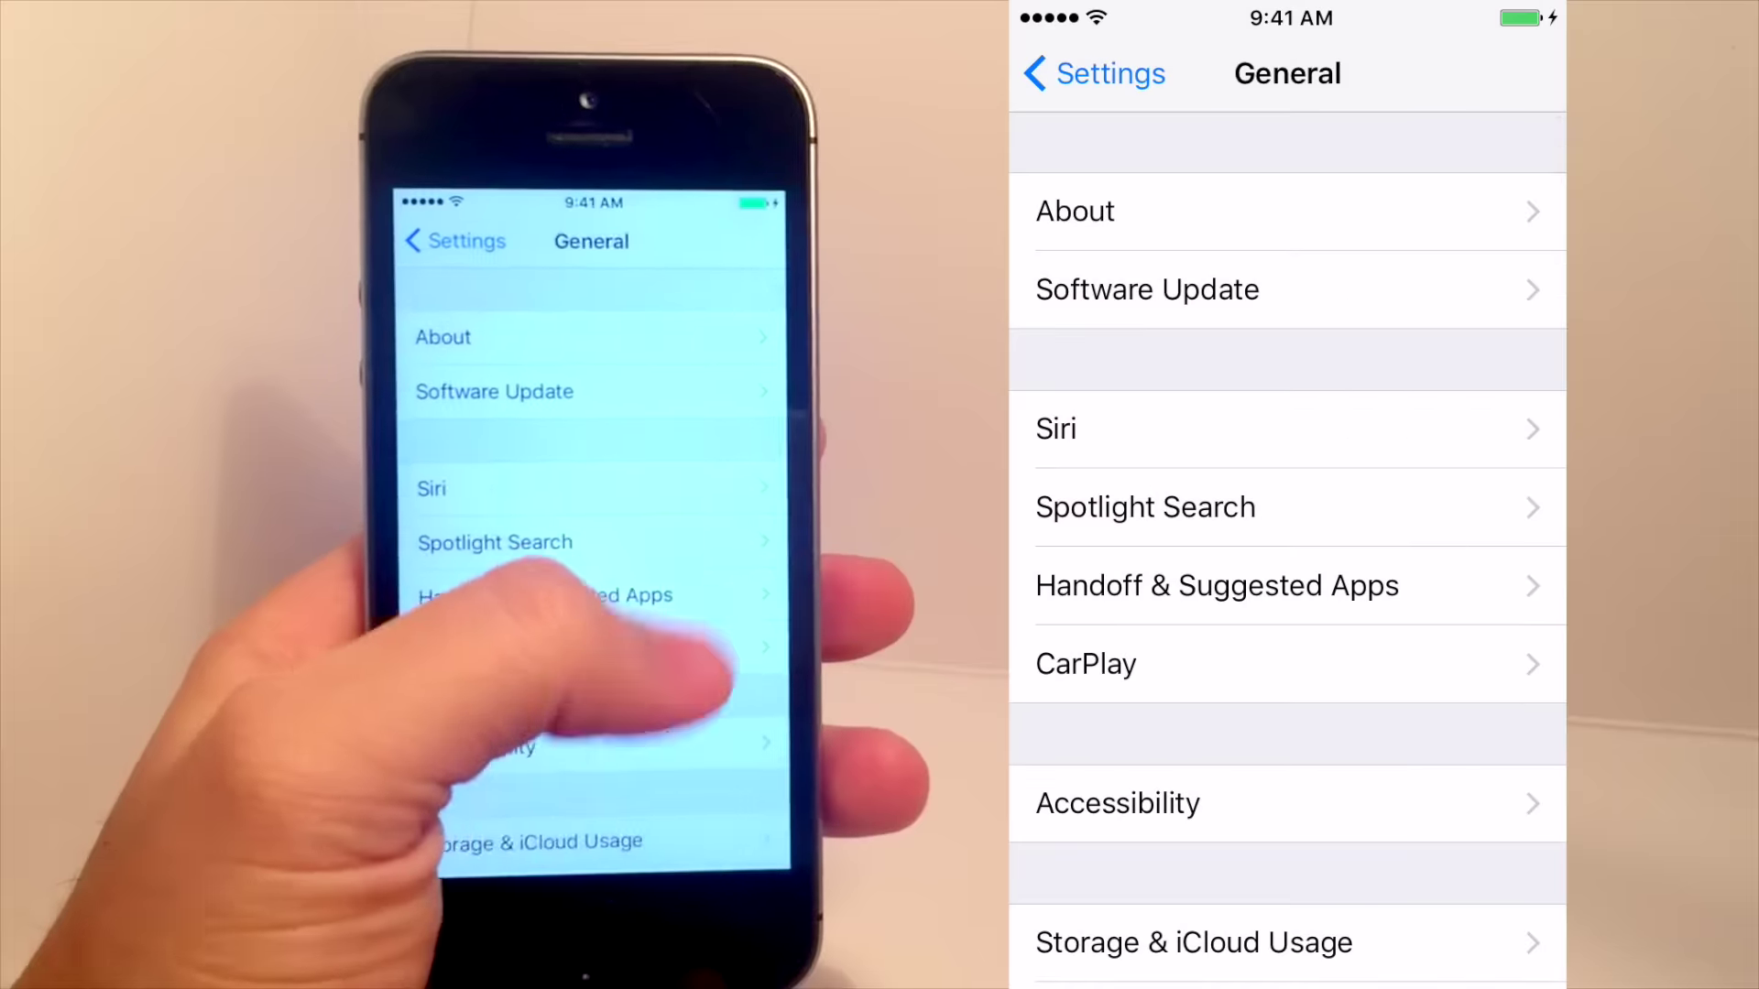
- Return to the iPhone's home screen, bring up the Spotlight search with its app suggestions, and close it
{"action": "key", "text": "super"}
{"action": "left_click_drag", "start_coordinate": [1287, 412], "coordinate": [1287, 596]}
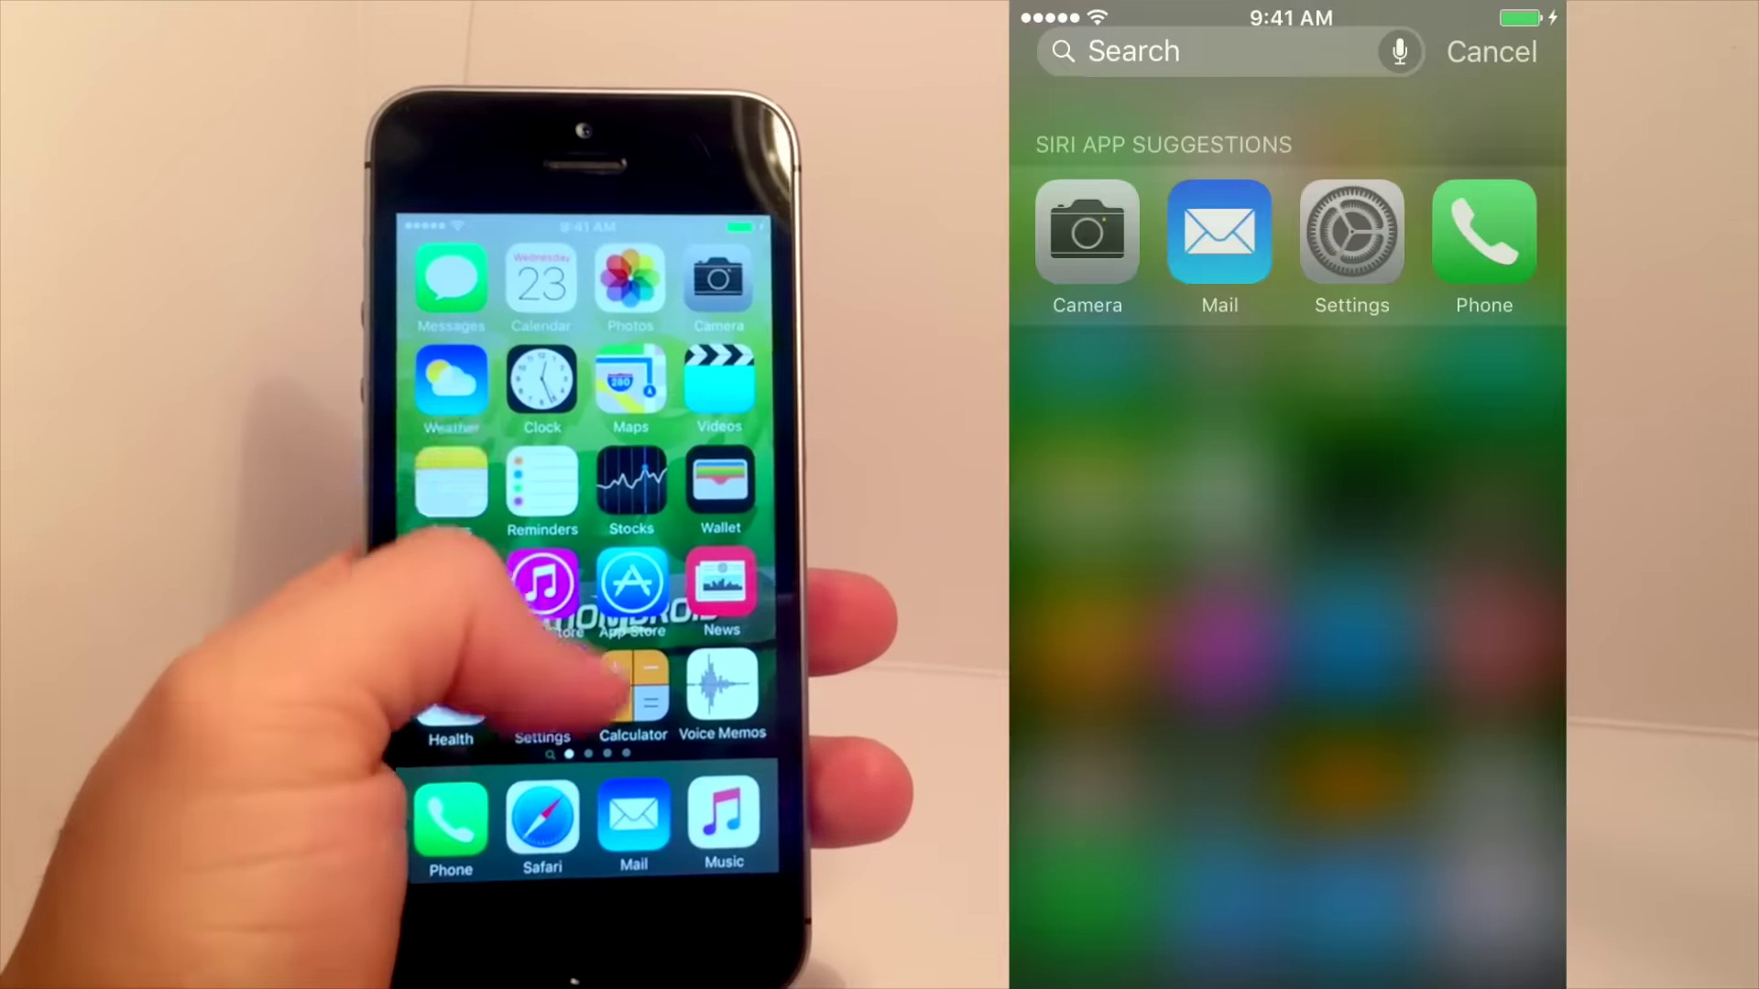
{"action": "key", "text": "super"}
- Open Twitter from the second home screen page, view its login form, and return to the home screen
{"action": "left_click_drag", "start_coordinate": [1466, 458], "coordinate": [1099, 458]}
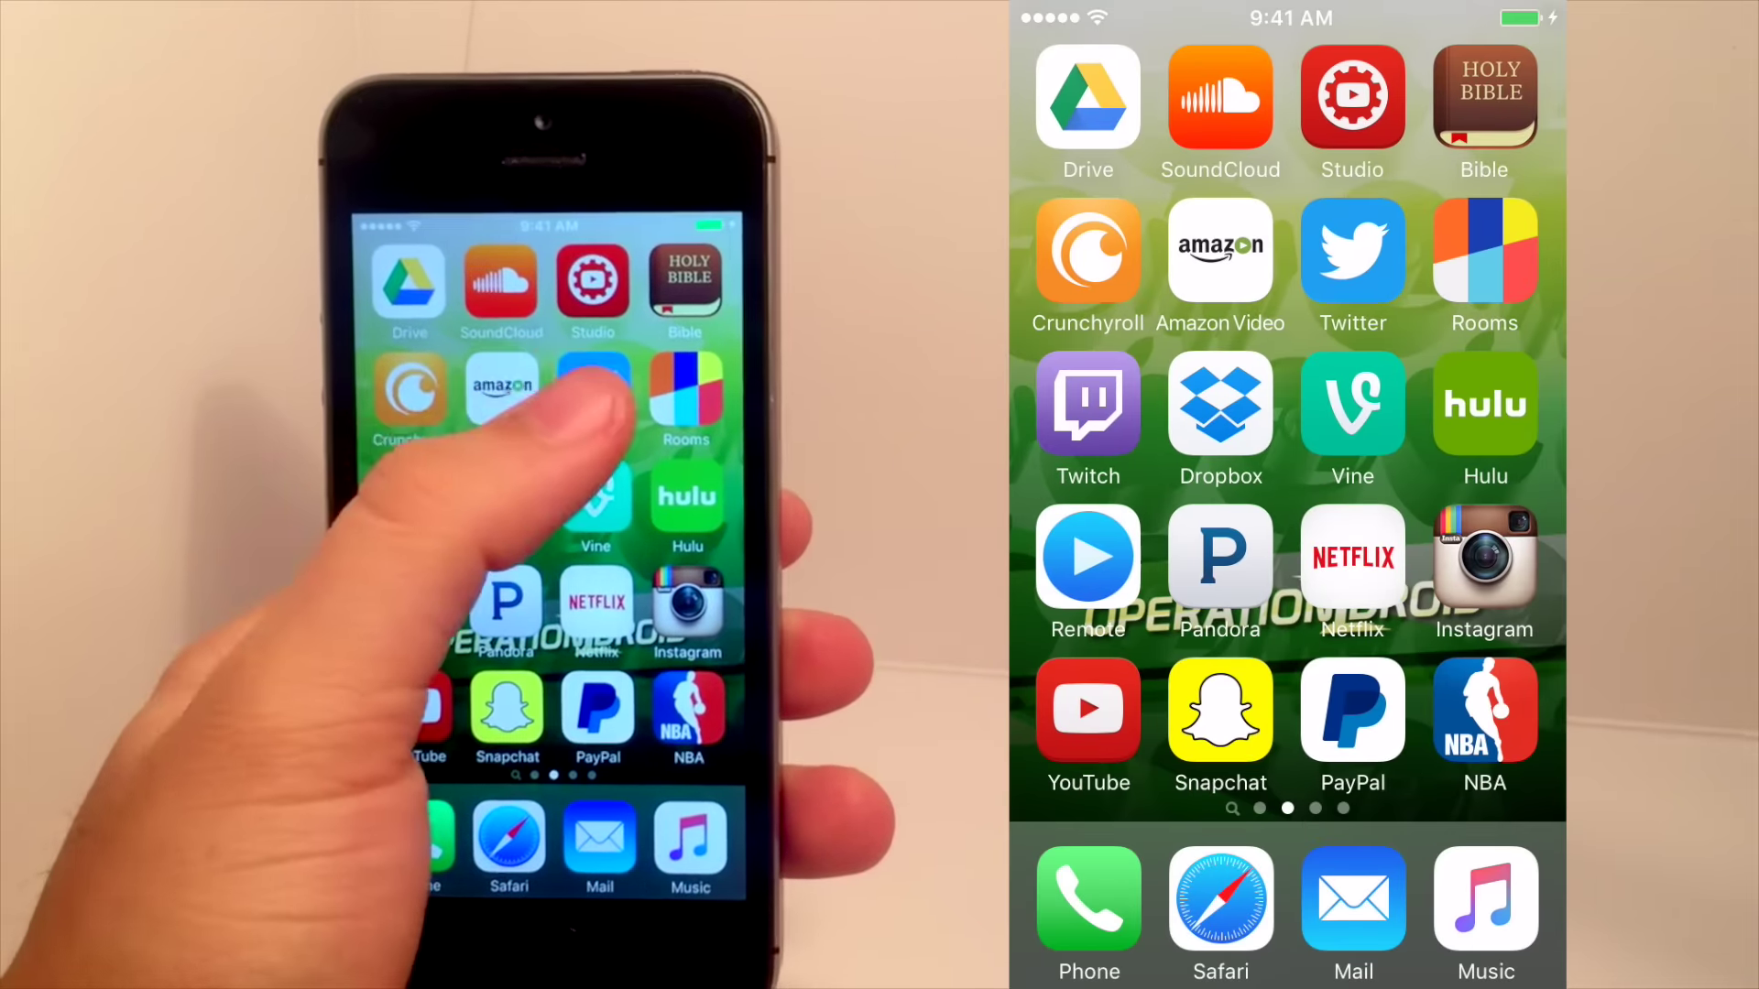
{"action": "left_click", "coordinate": [1352, 249]}
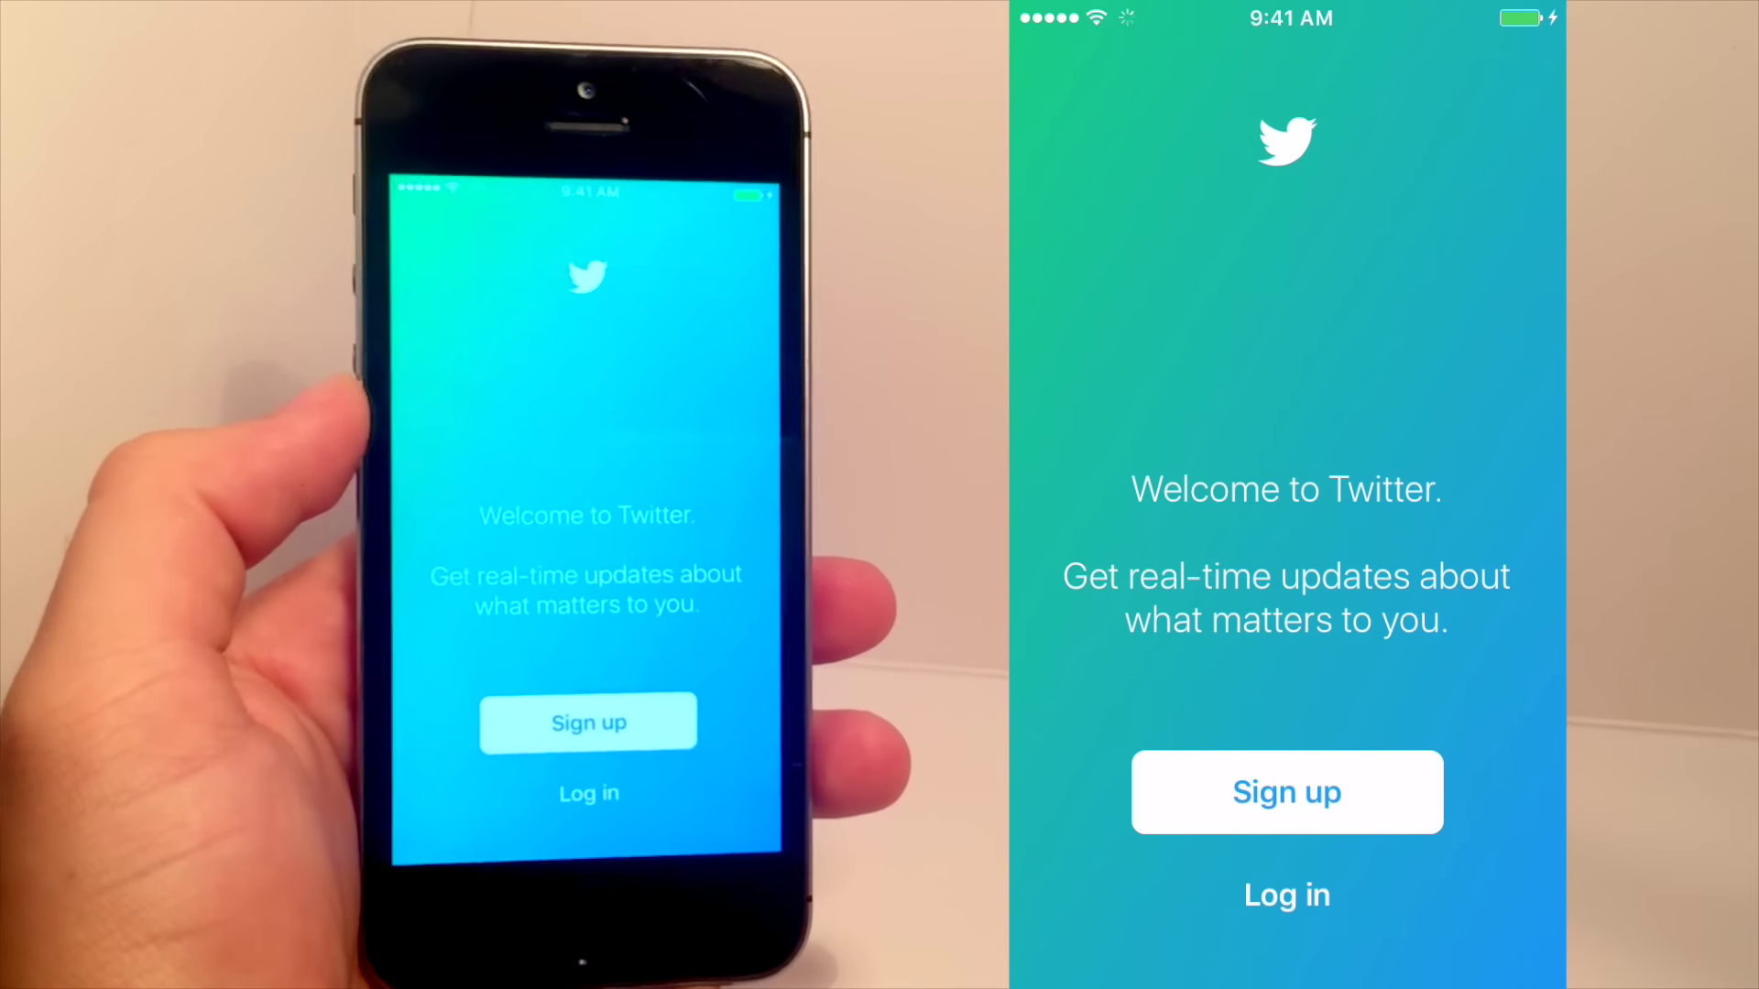
{"action": "left_click", "coordinate": [1286, 895]}
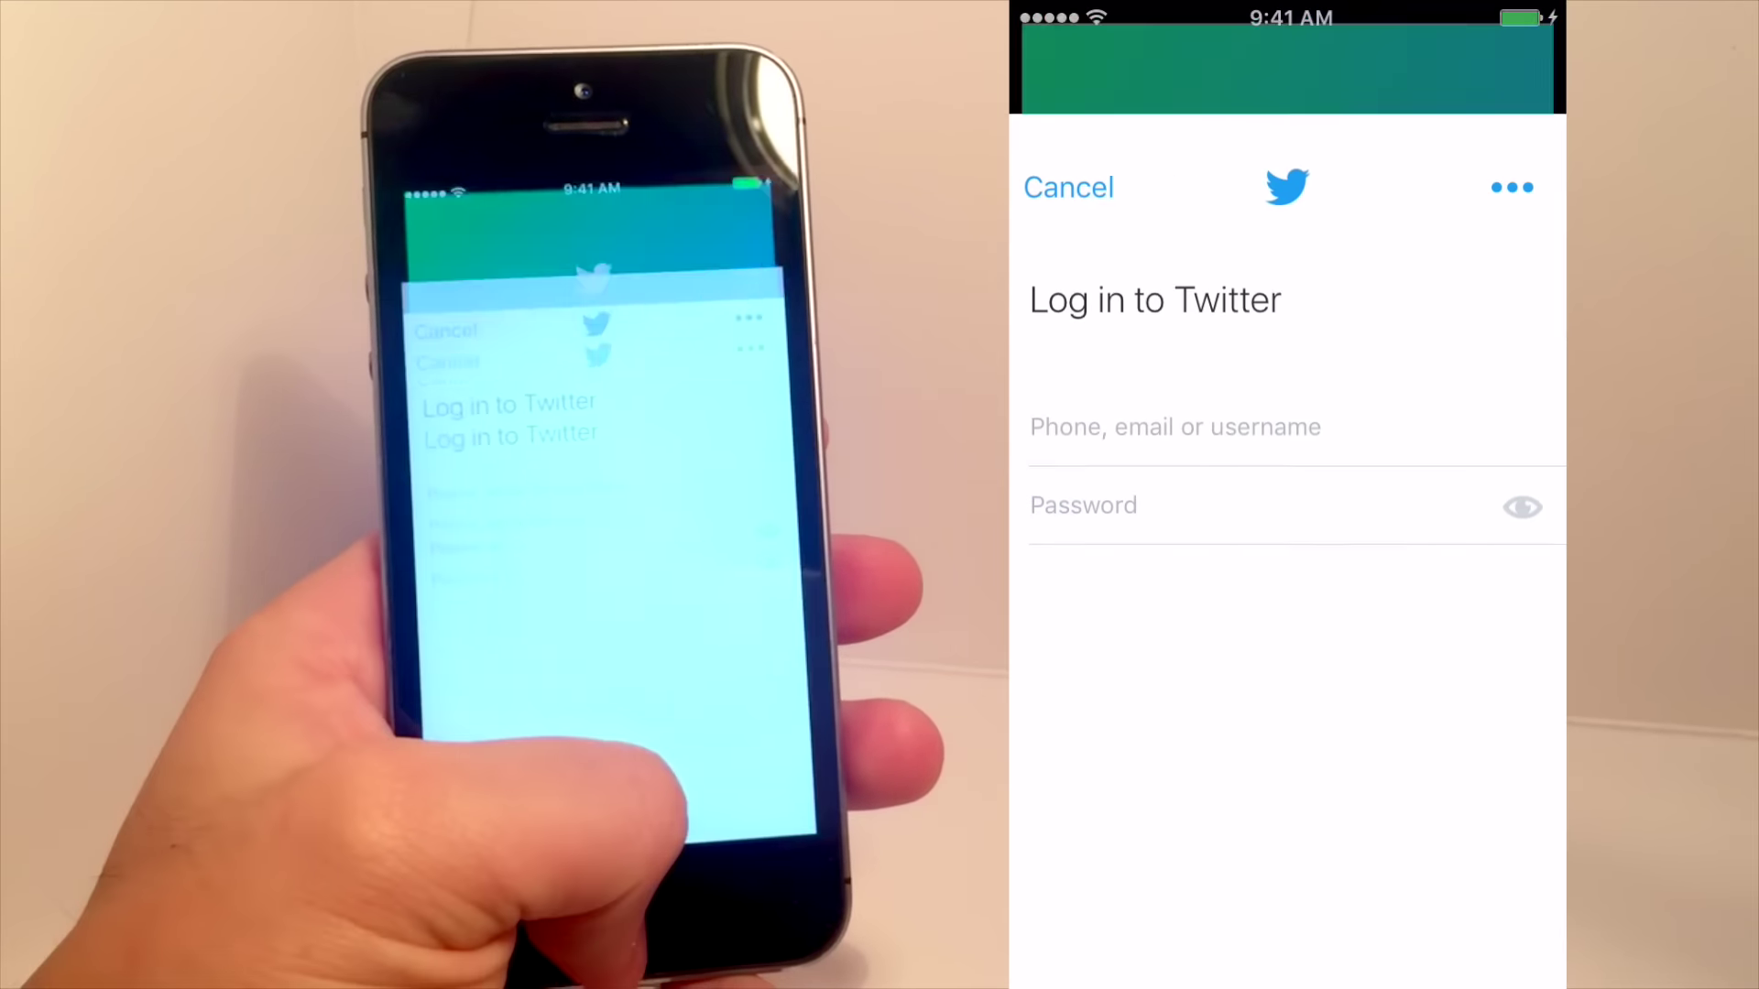
{"action": "key", "text": "Home"}
- Open GBA4iOS from the third home screen page, look through its settings, and open iEmulators from the home screen
{"action": "left_click_drag", "start_coordinate": [1466, 458], "coordinate": [1099, 458]}
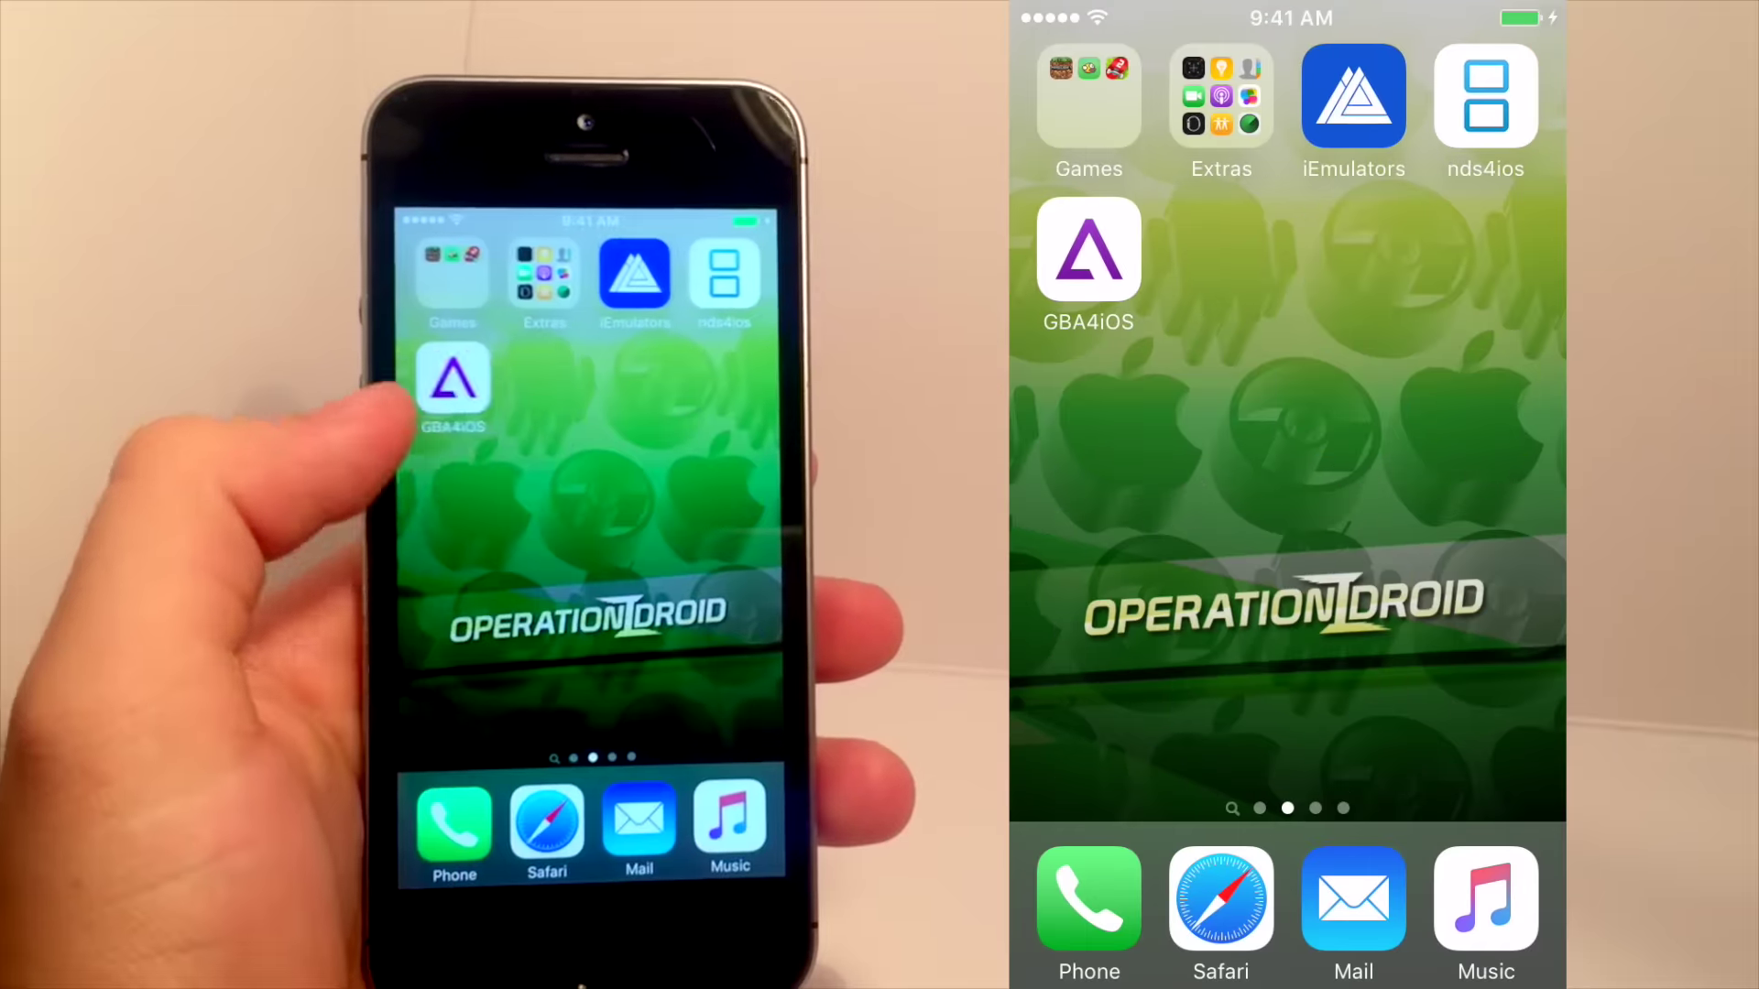
{"action": "left_click", "coordinate": [1089, 248]}
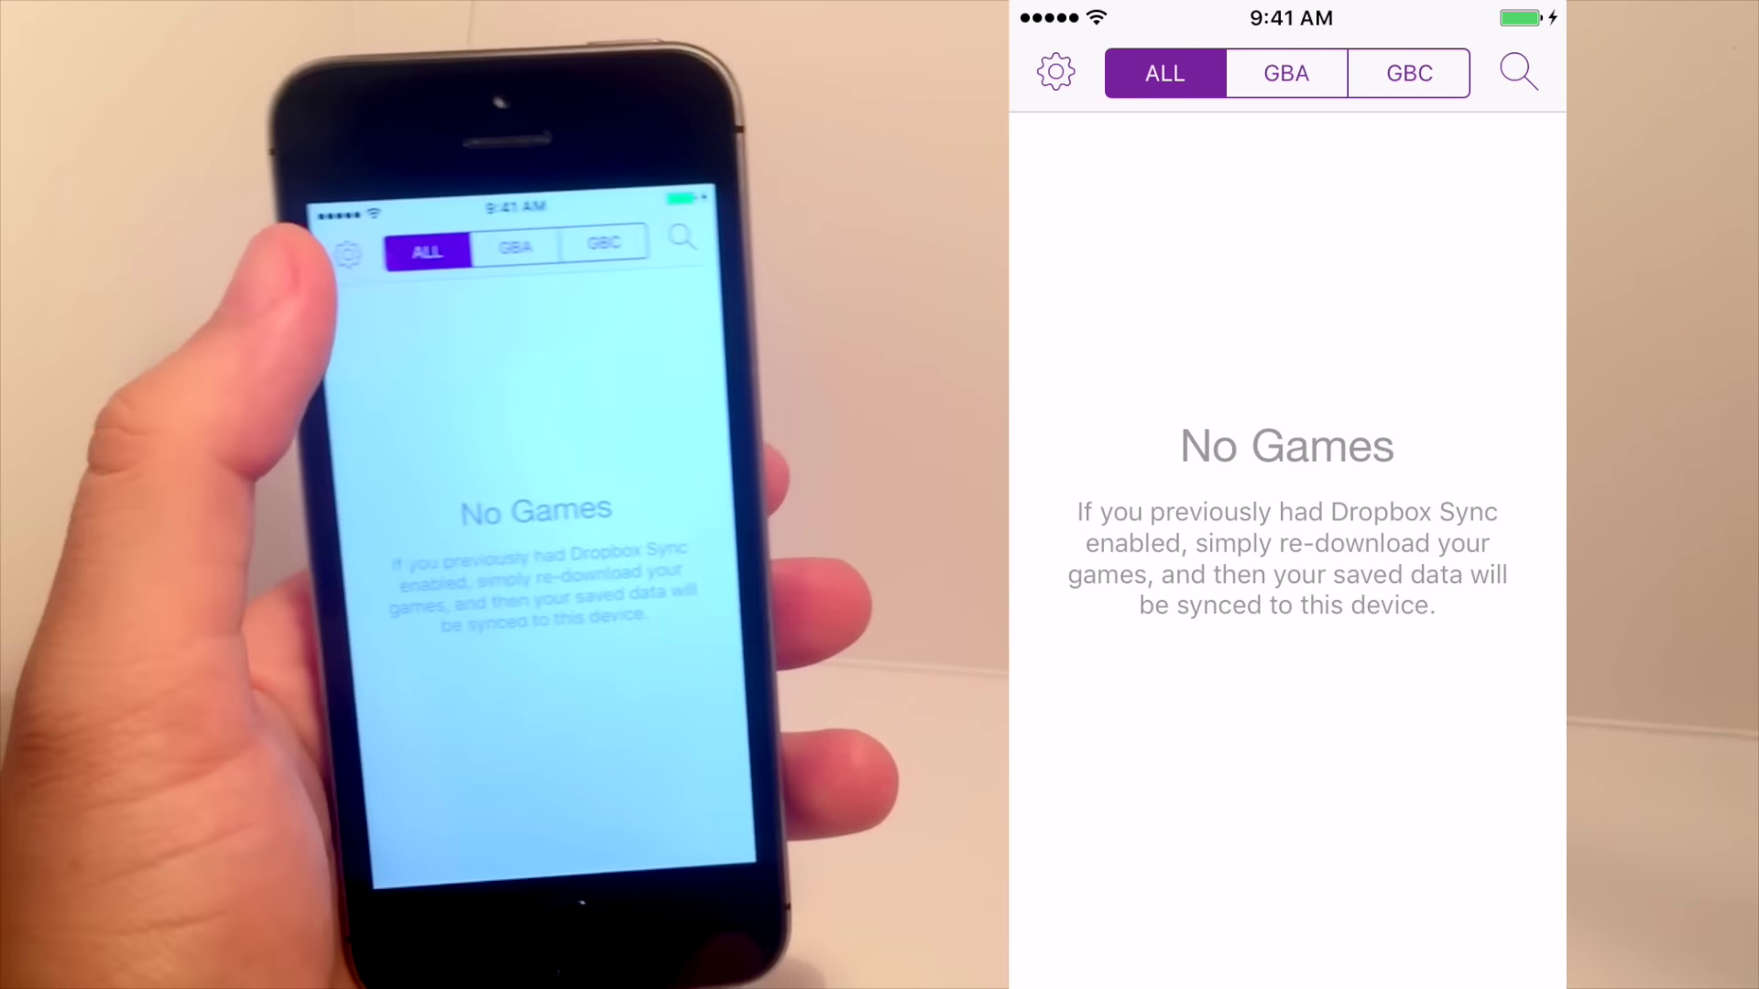
{"action": "left_click", "coordinate": [1055, 71]}
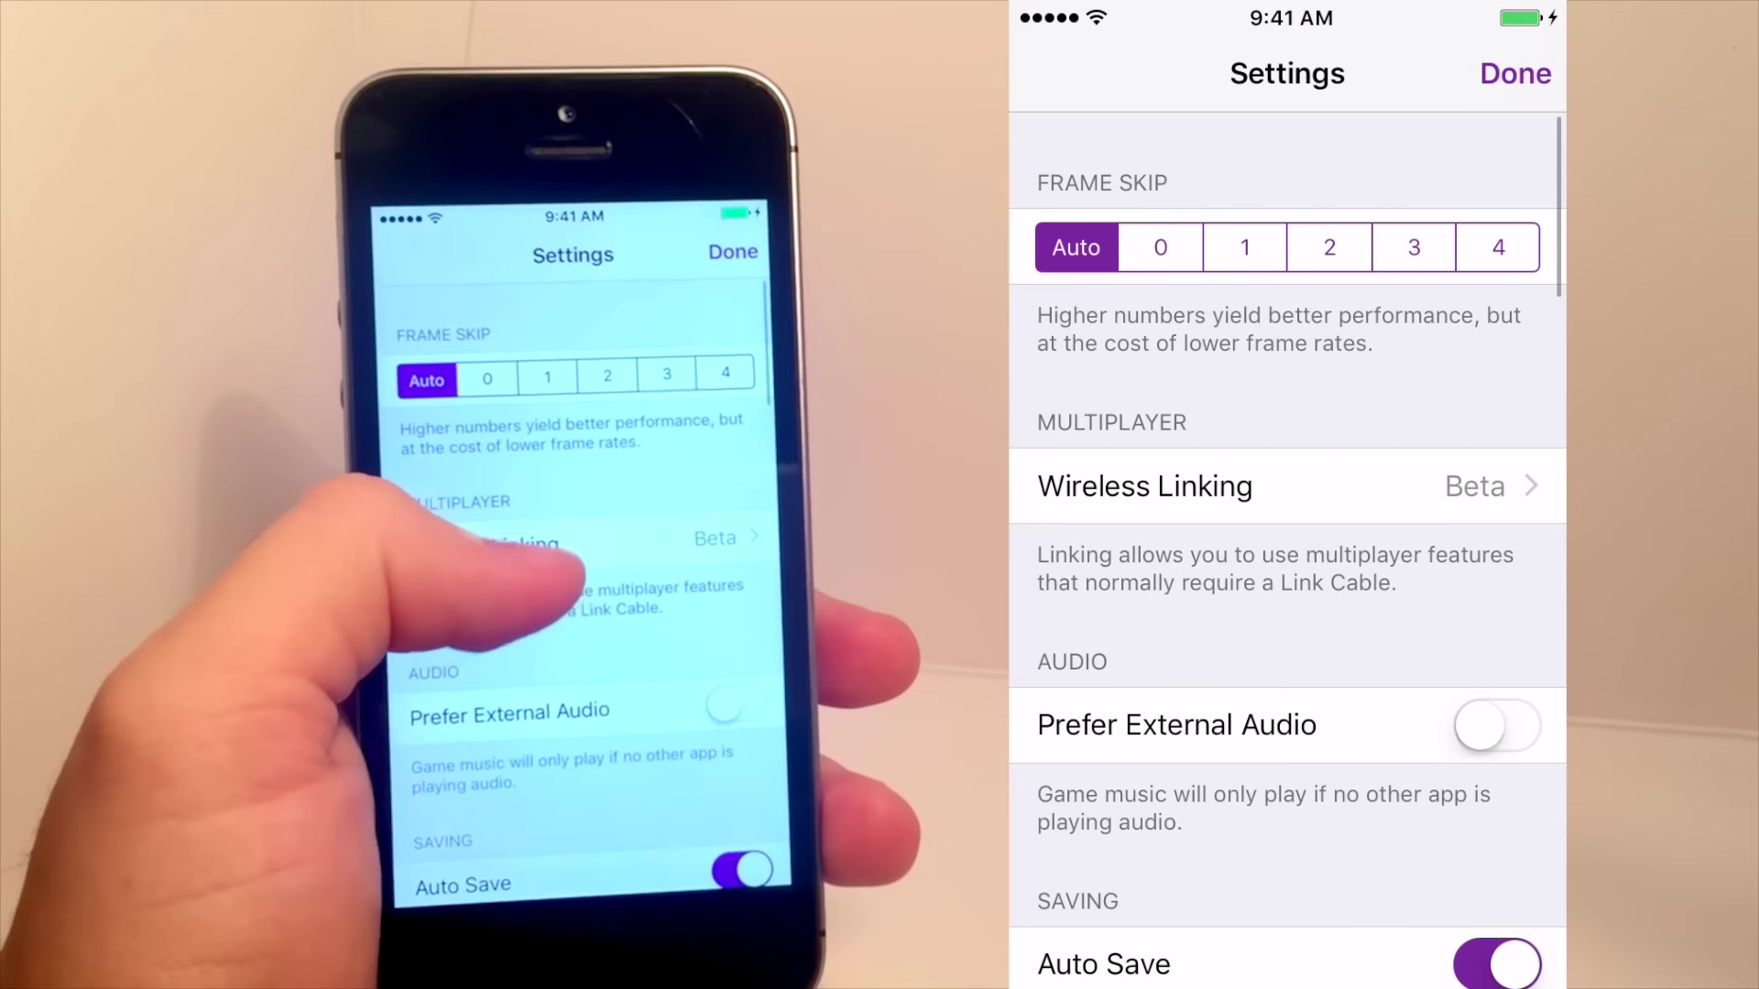
{"action": "scroll", "coordinate": [1287, 550], "scroll_direction": "down", "scroll_amount": 15}
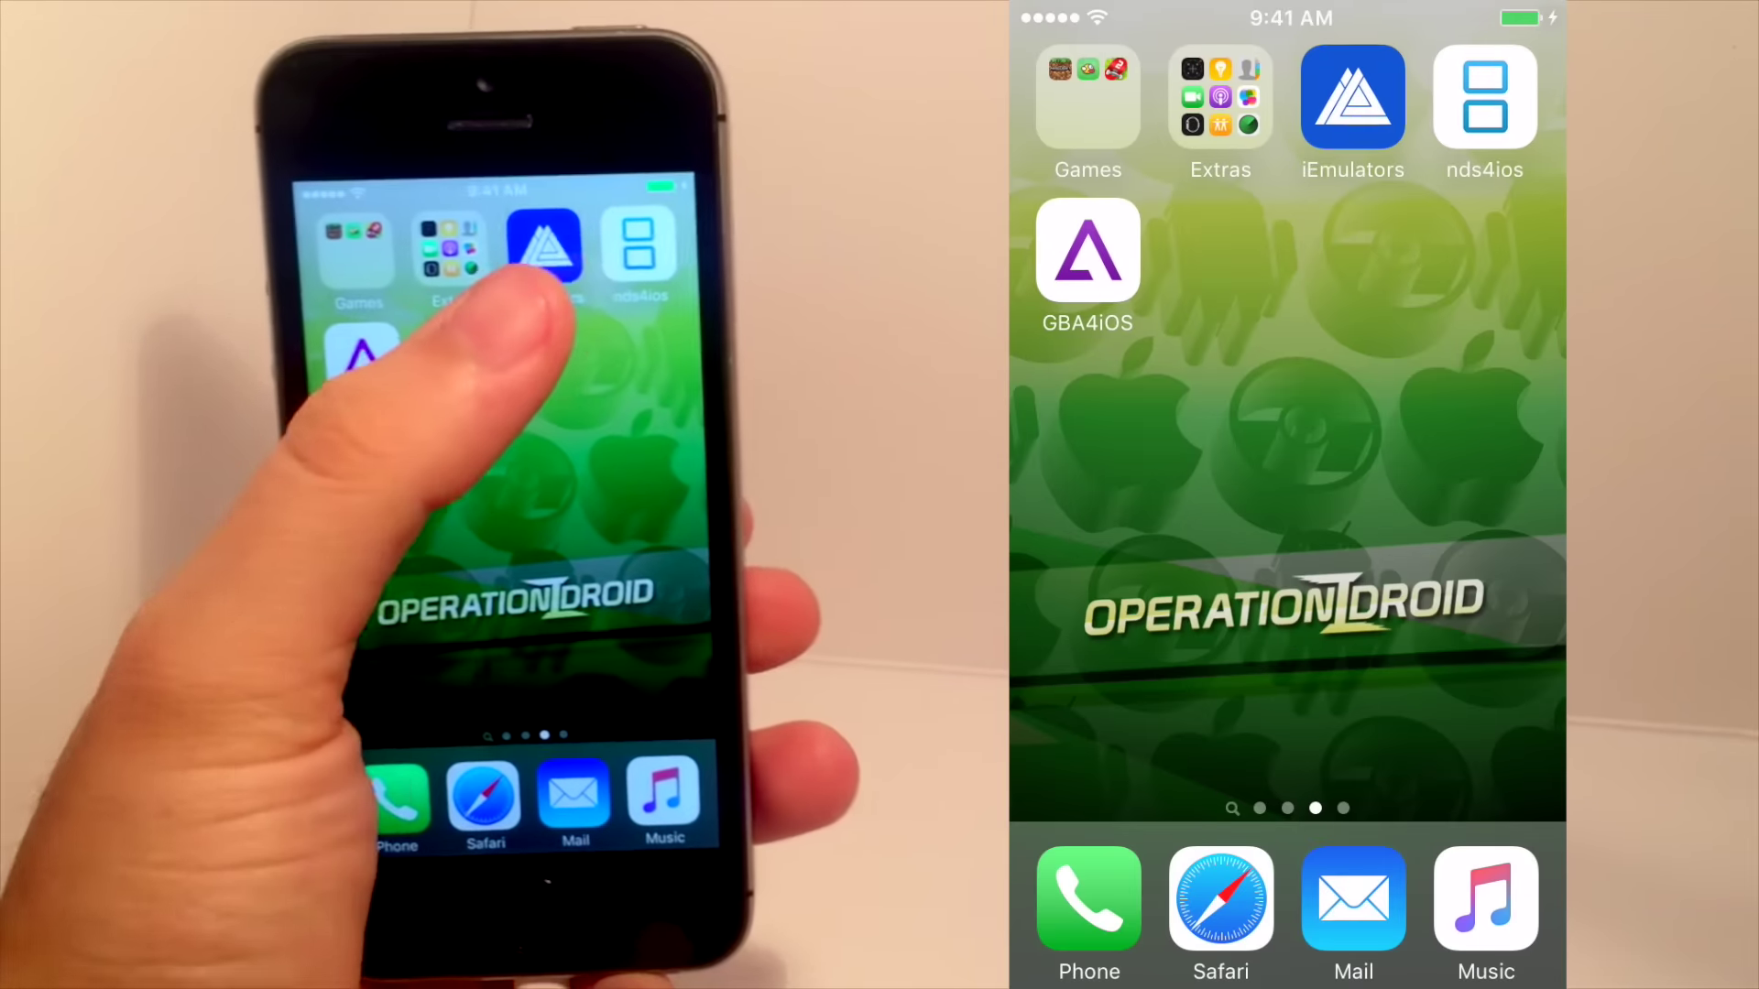
{"action": "left_click", "coordinate": [1354, 95]}
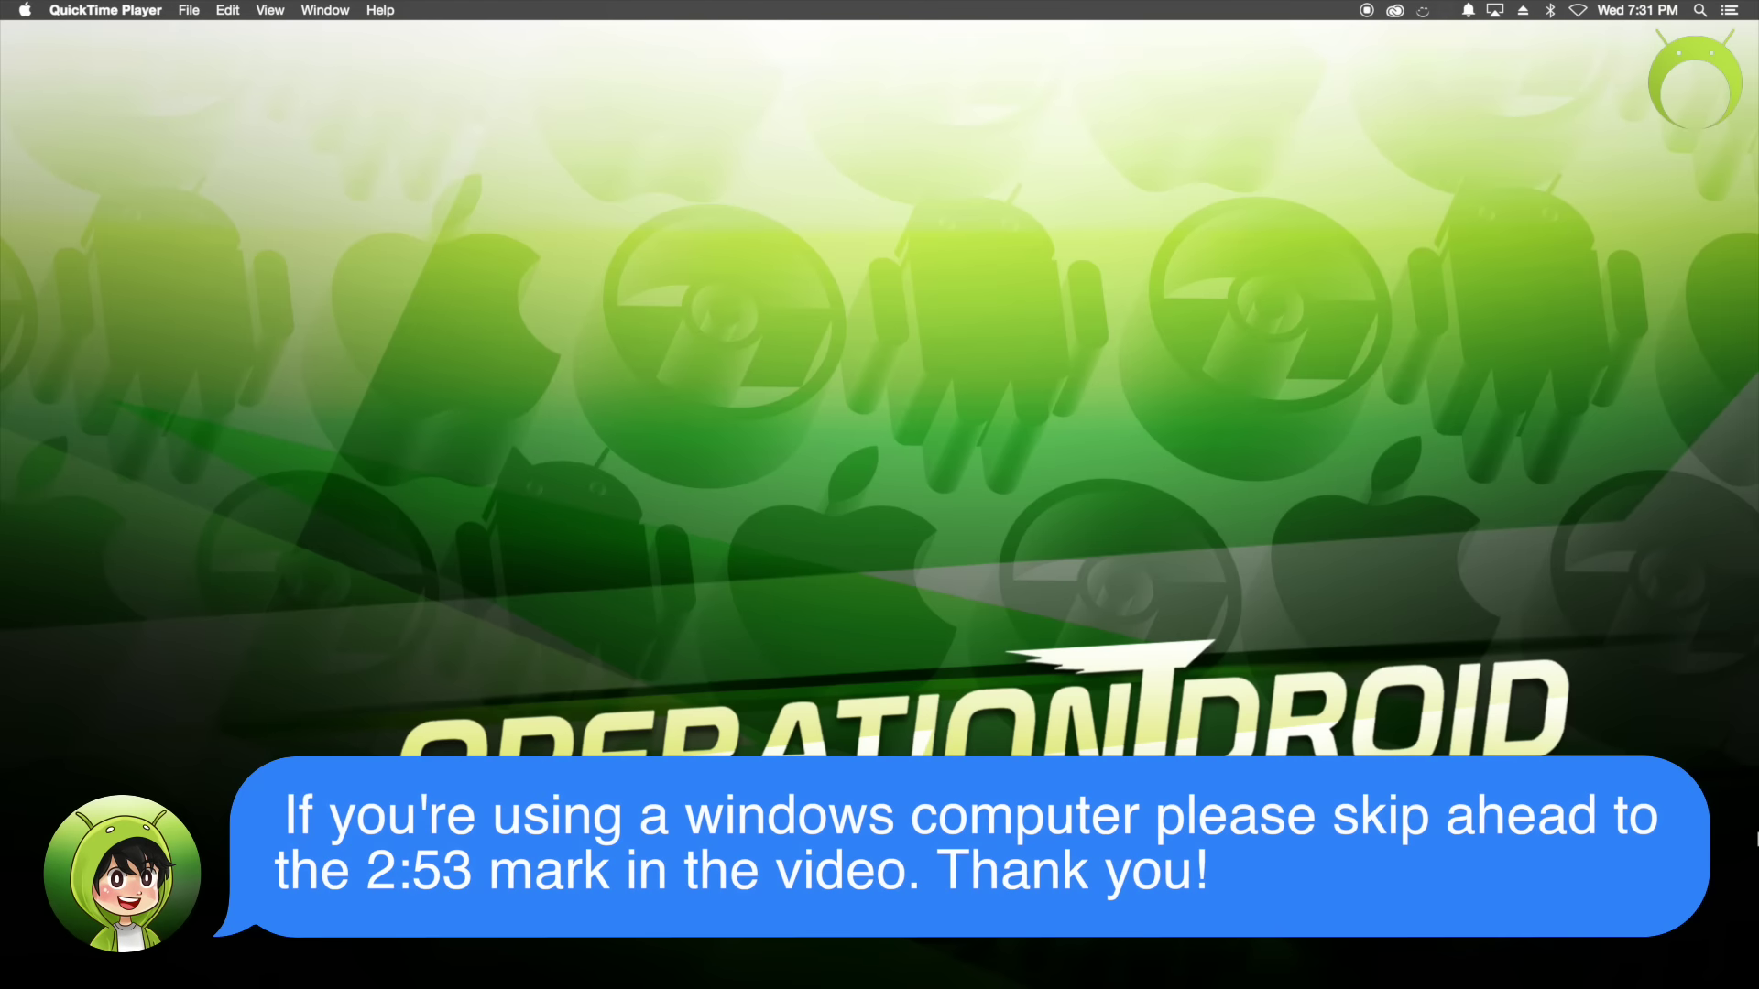
- Check the Mac's OS X version in About This Mac and close the window
{"action": "left_click", "coordinate": [26, 9]}
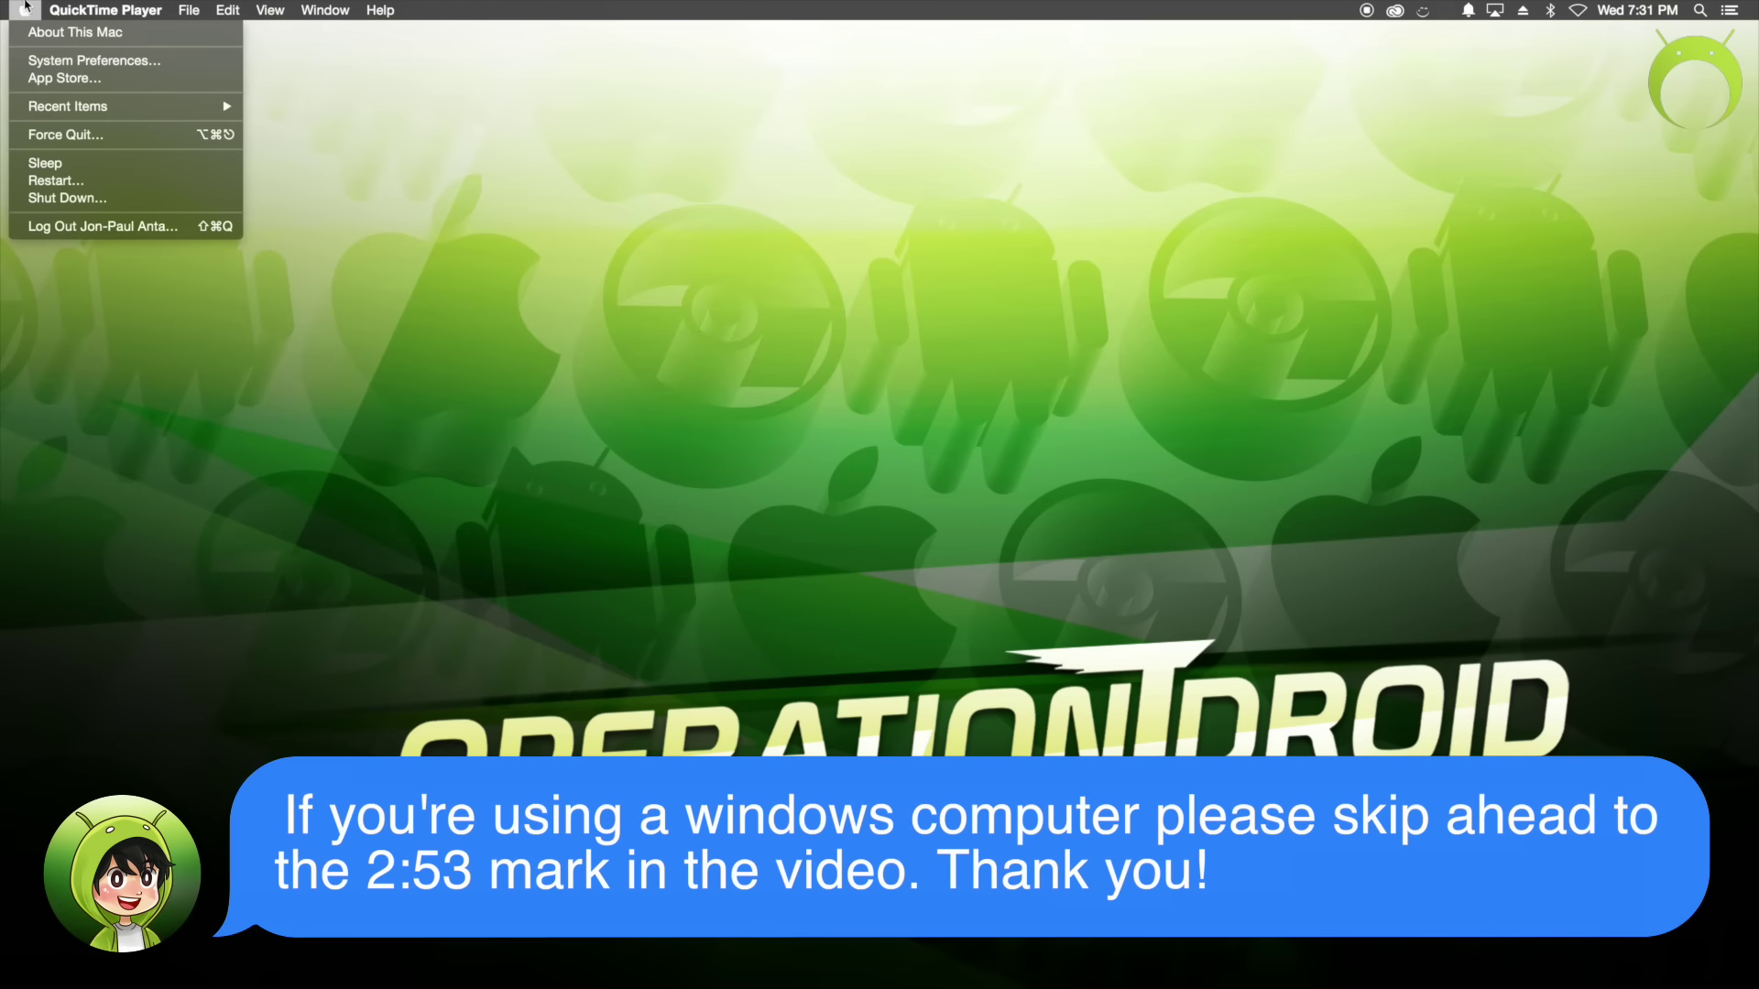
{"action": "left_click", "coordinate": [30, 34]}
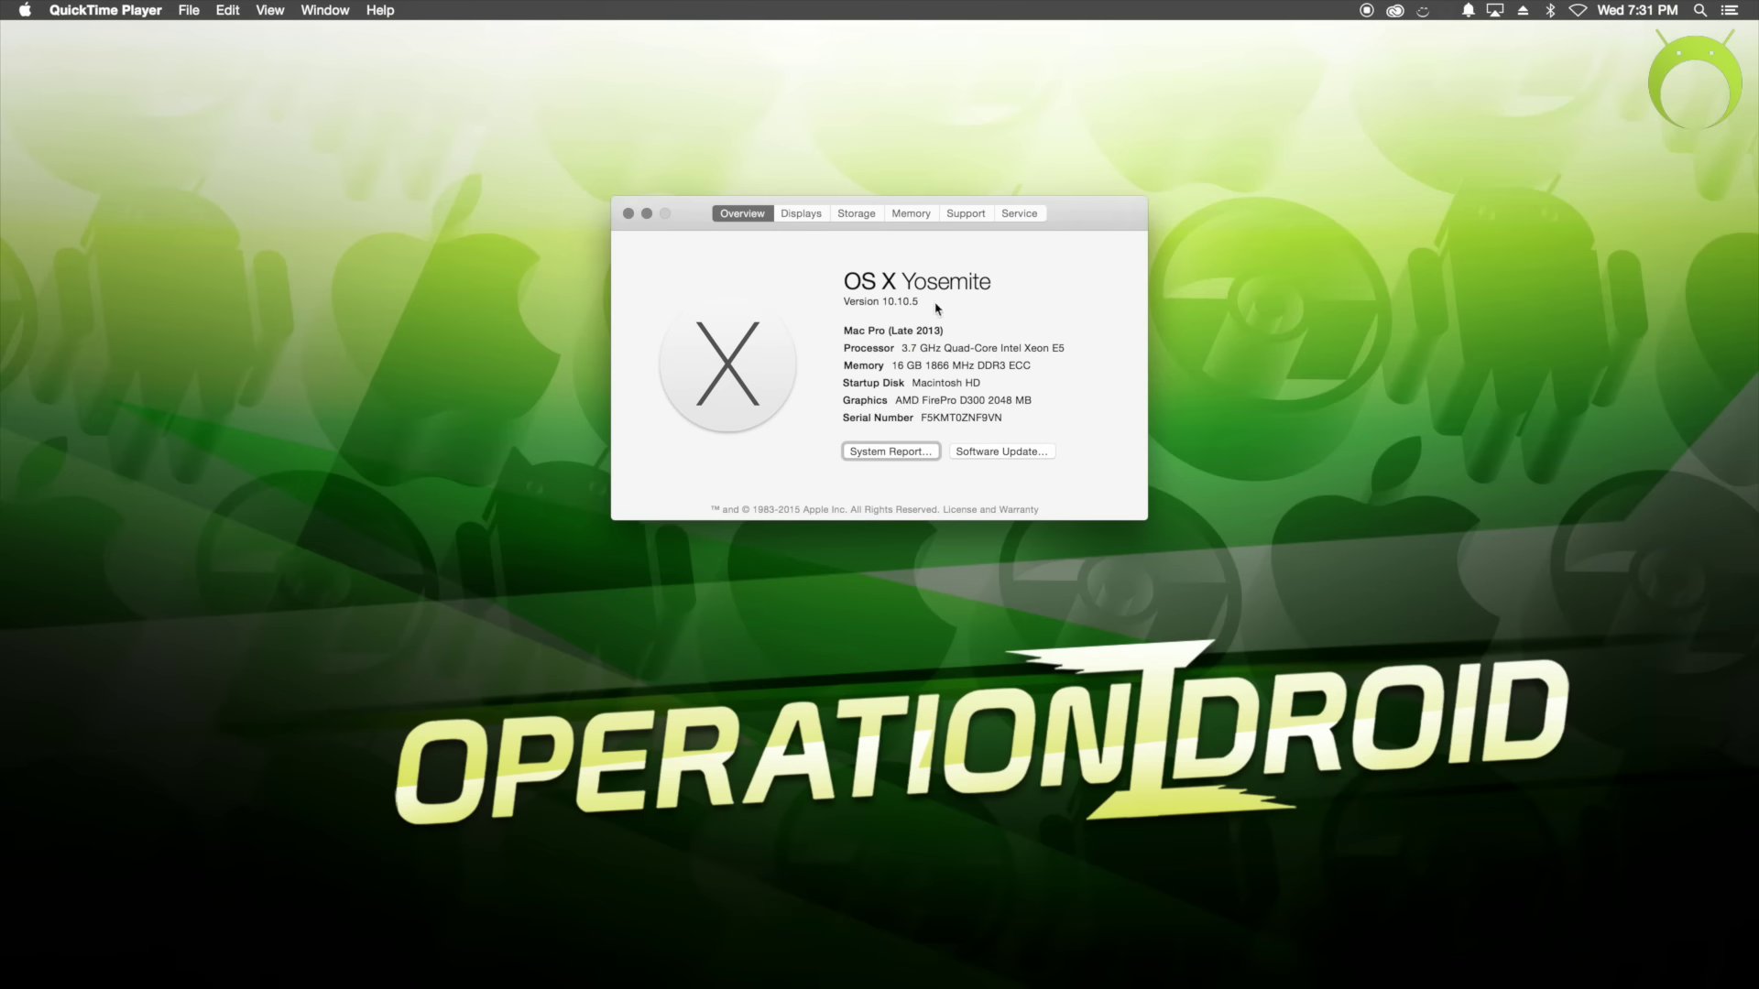
{"action": "left_click", "coordinate": [627, 213]}
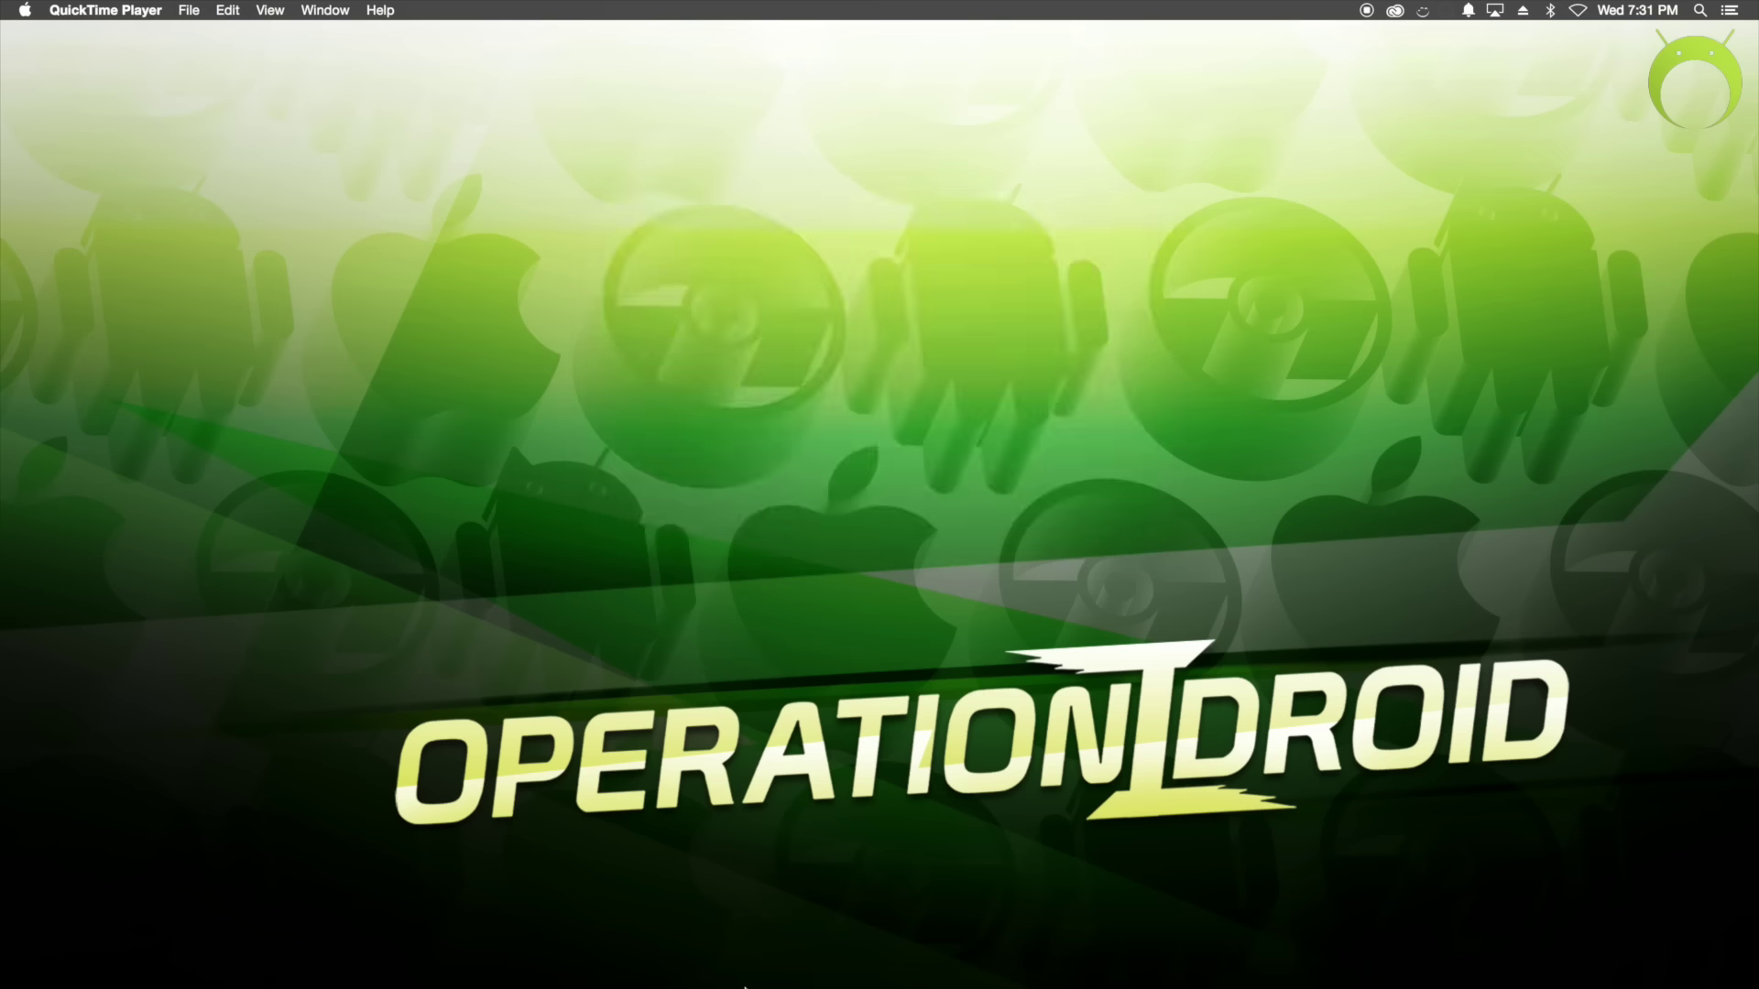
- Create a new movie recording in QuickTime Player and dismiss the CameraWindow alert
{"action": "mouse_move", "coordinate": [745, 987]}
{"action": "right_click", "coordinate": [875, 958]}
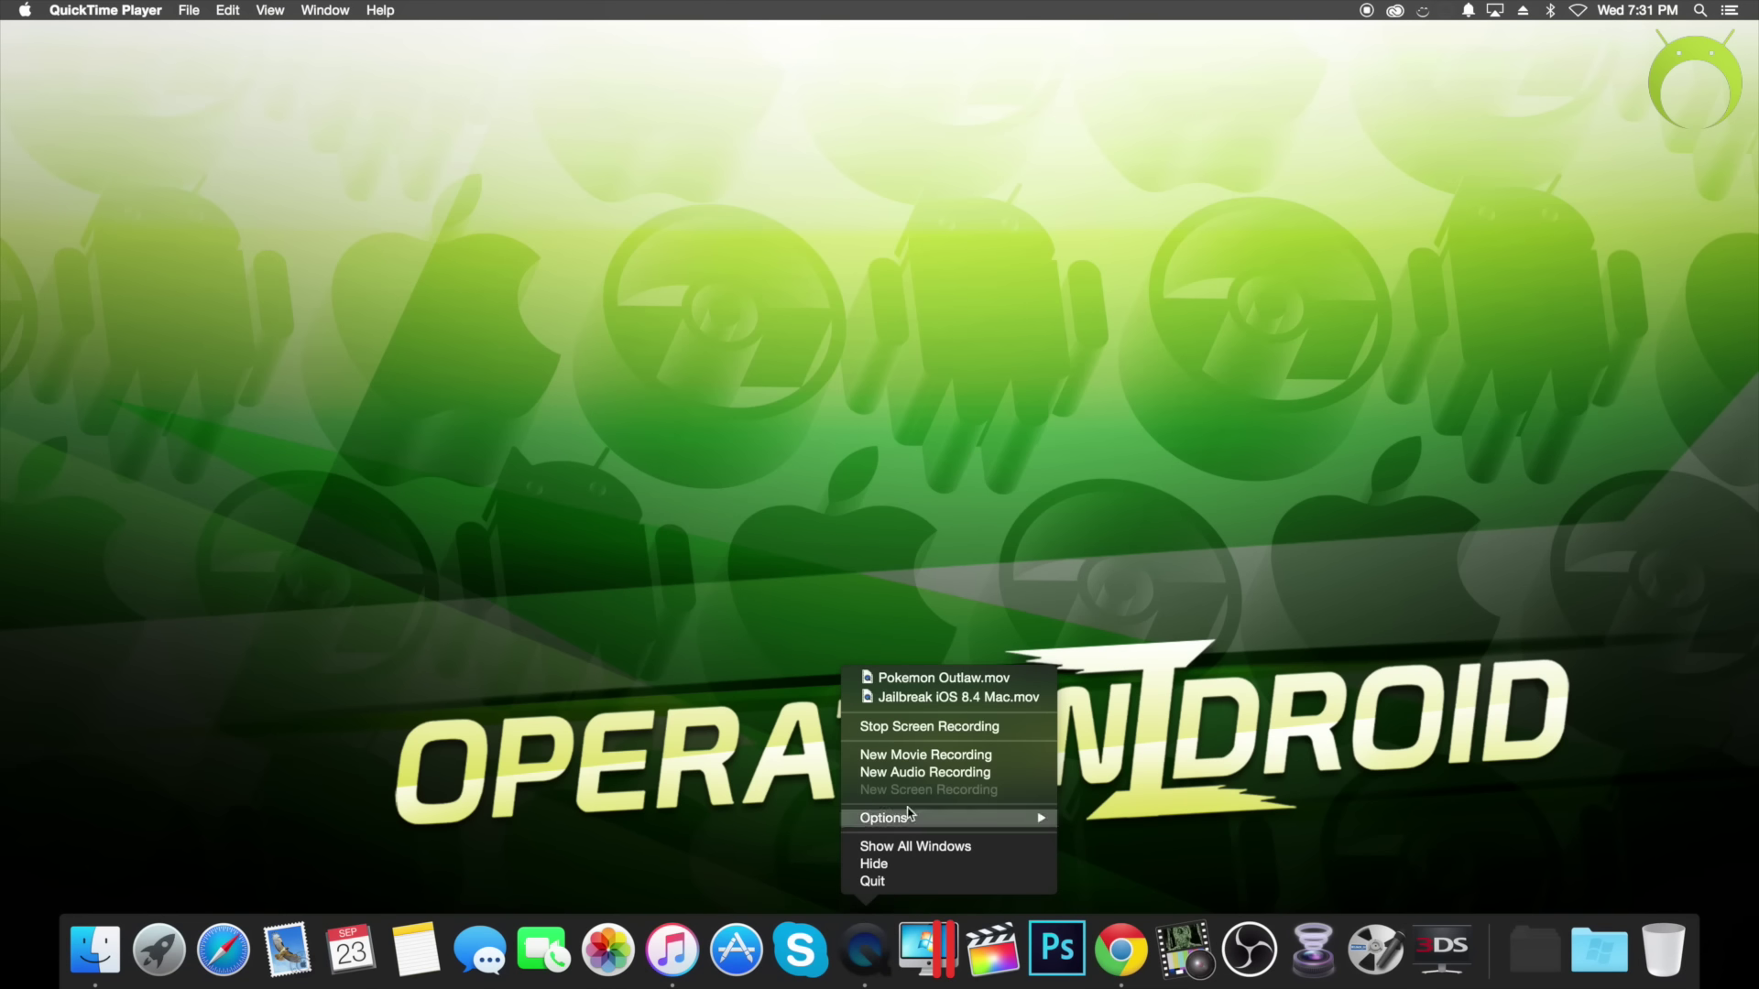
{"action": "left_click", "coordinate": [922, 755]}
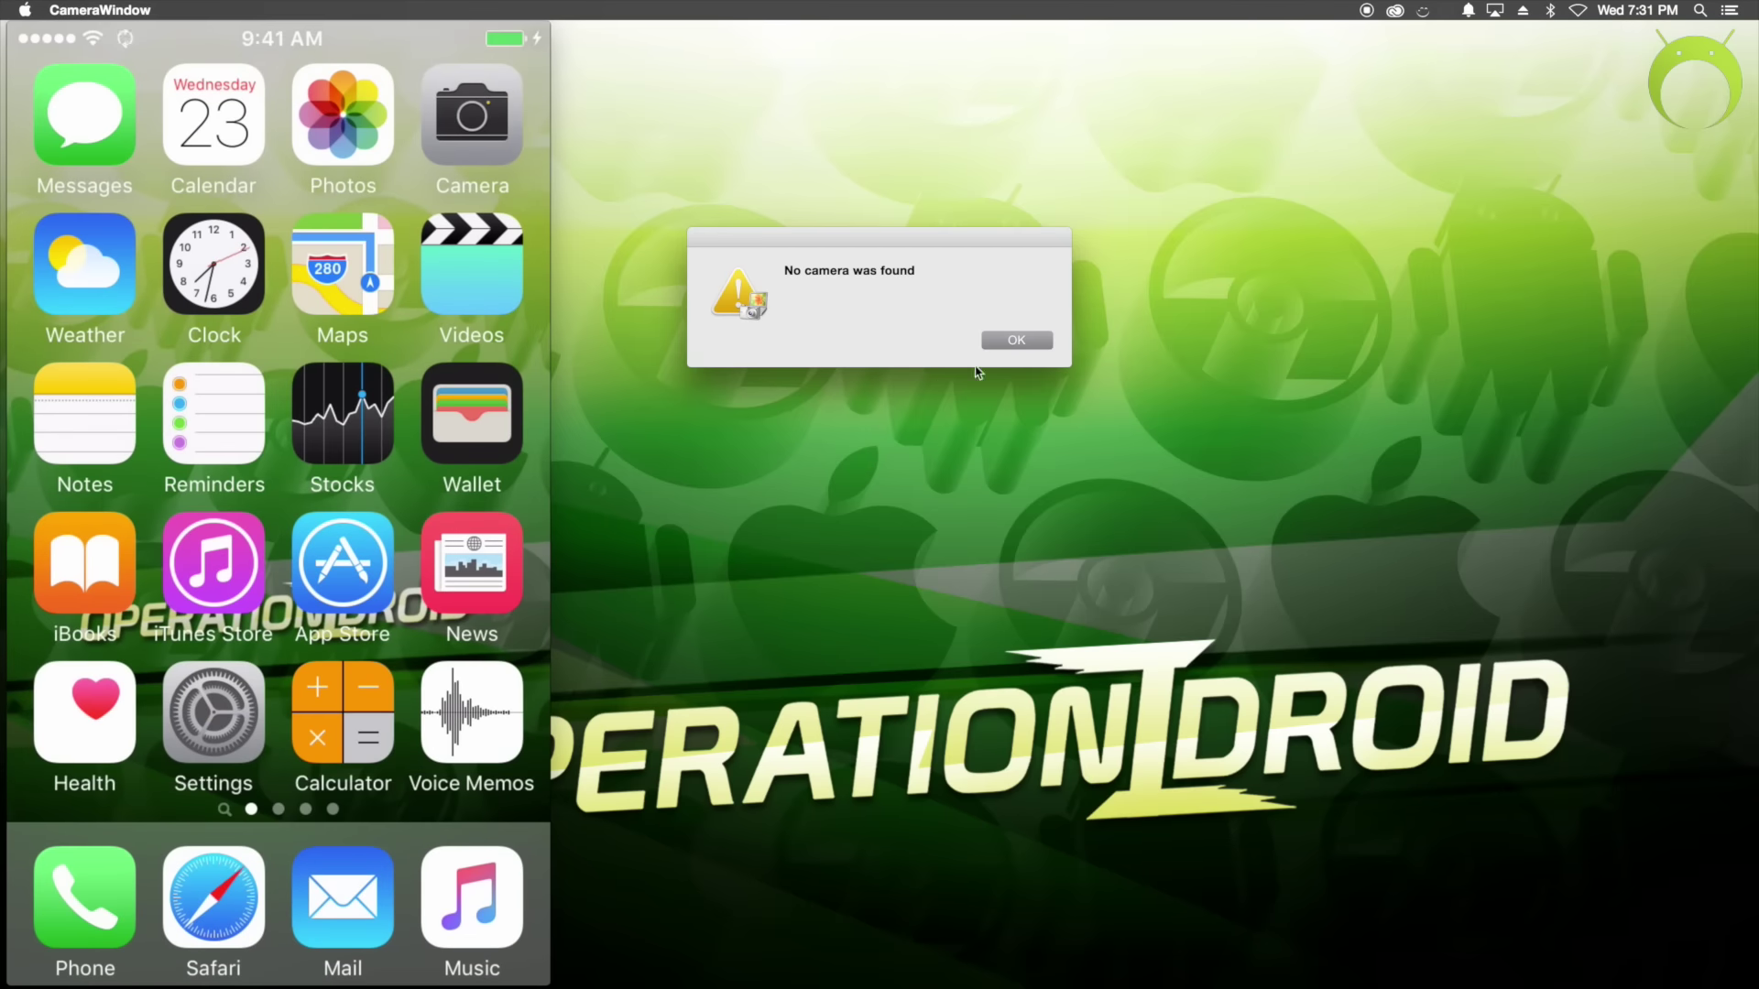
{"action": "left_click", "coordinate": [1024, 347]}
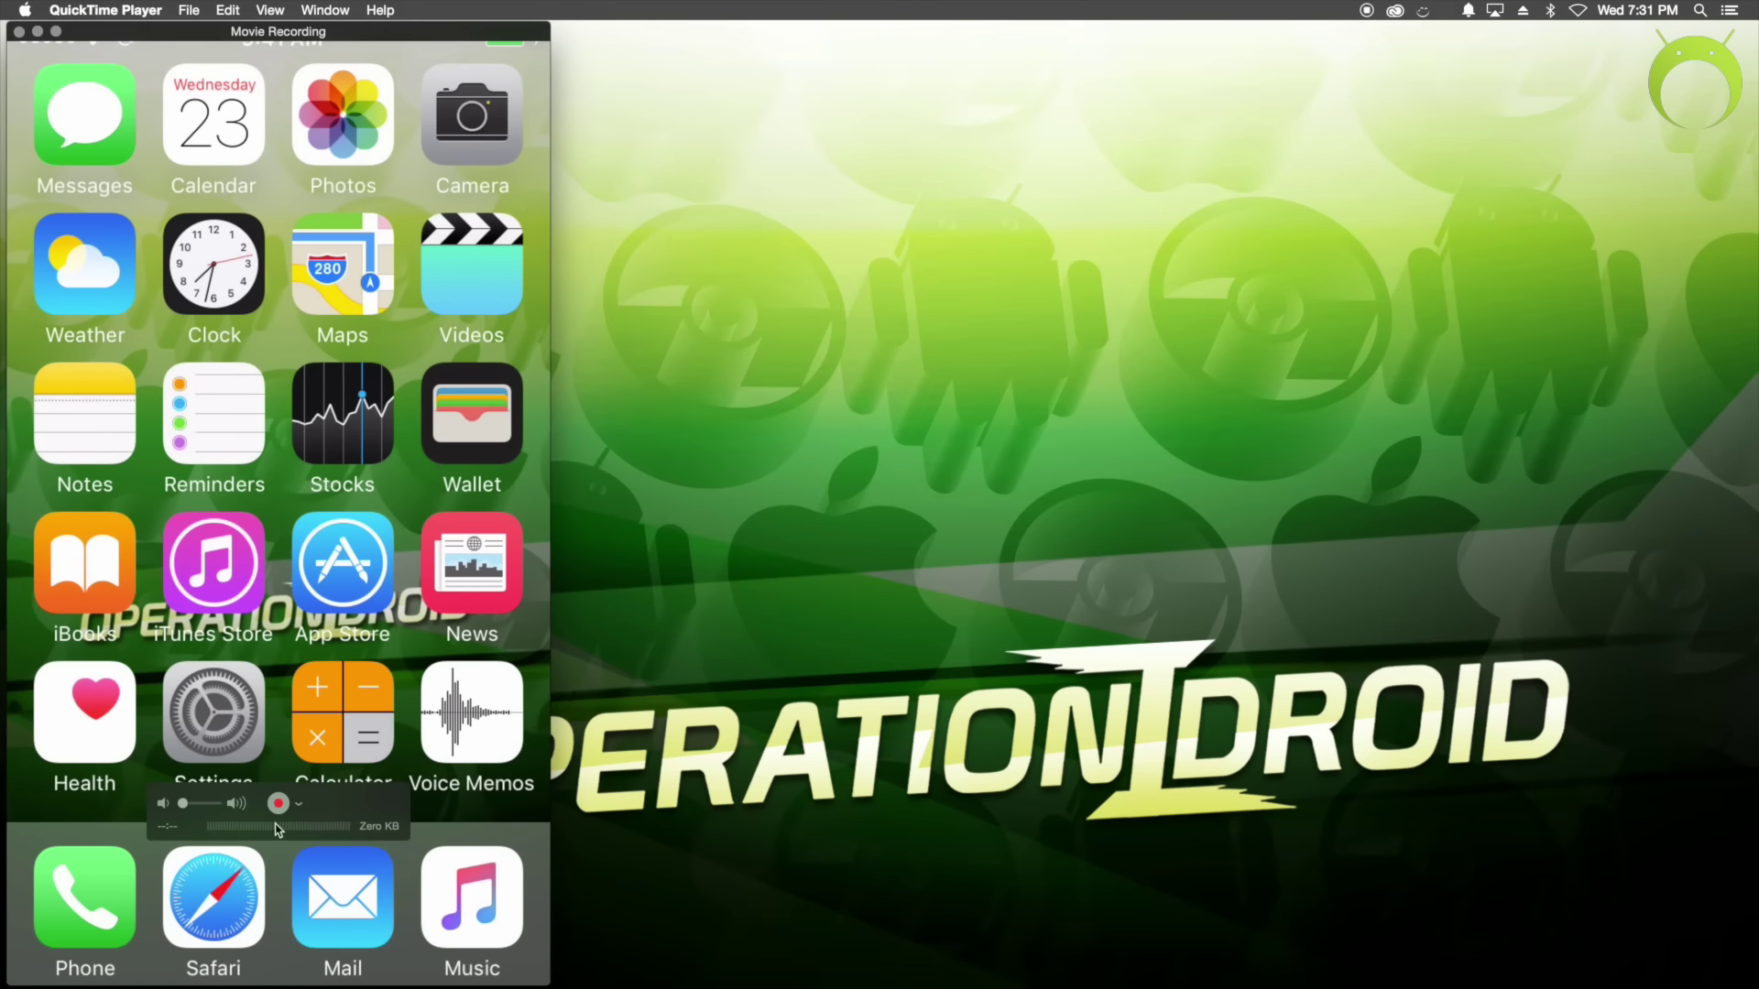
- Review the recording's camera, microphone and quality options, record the iPhone's screen, and dismiss the alert
{"action": "left_click", "coordinate": [299, 804]}
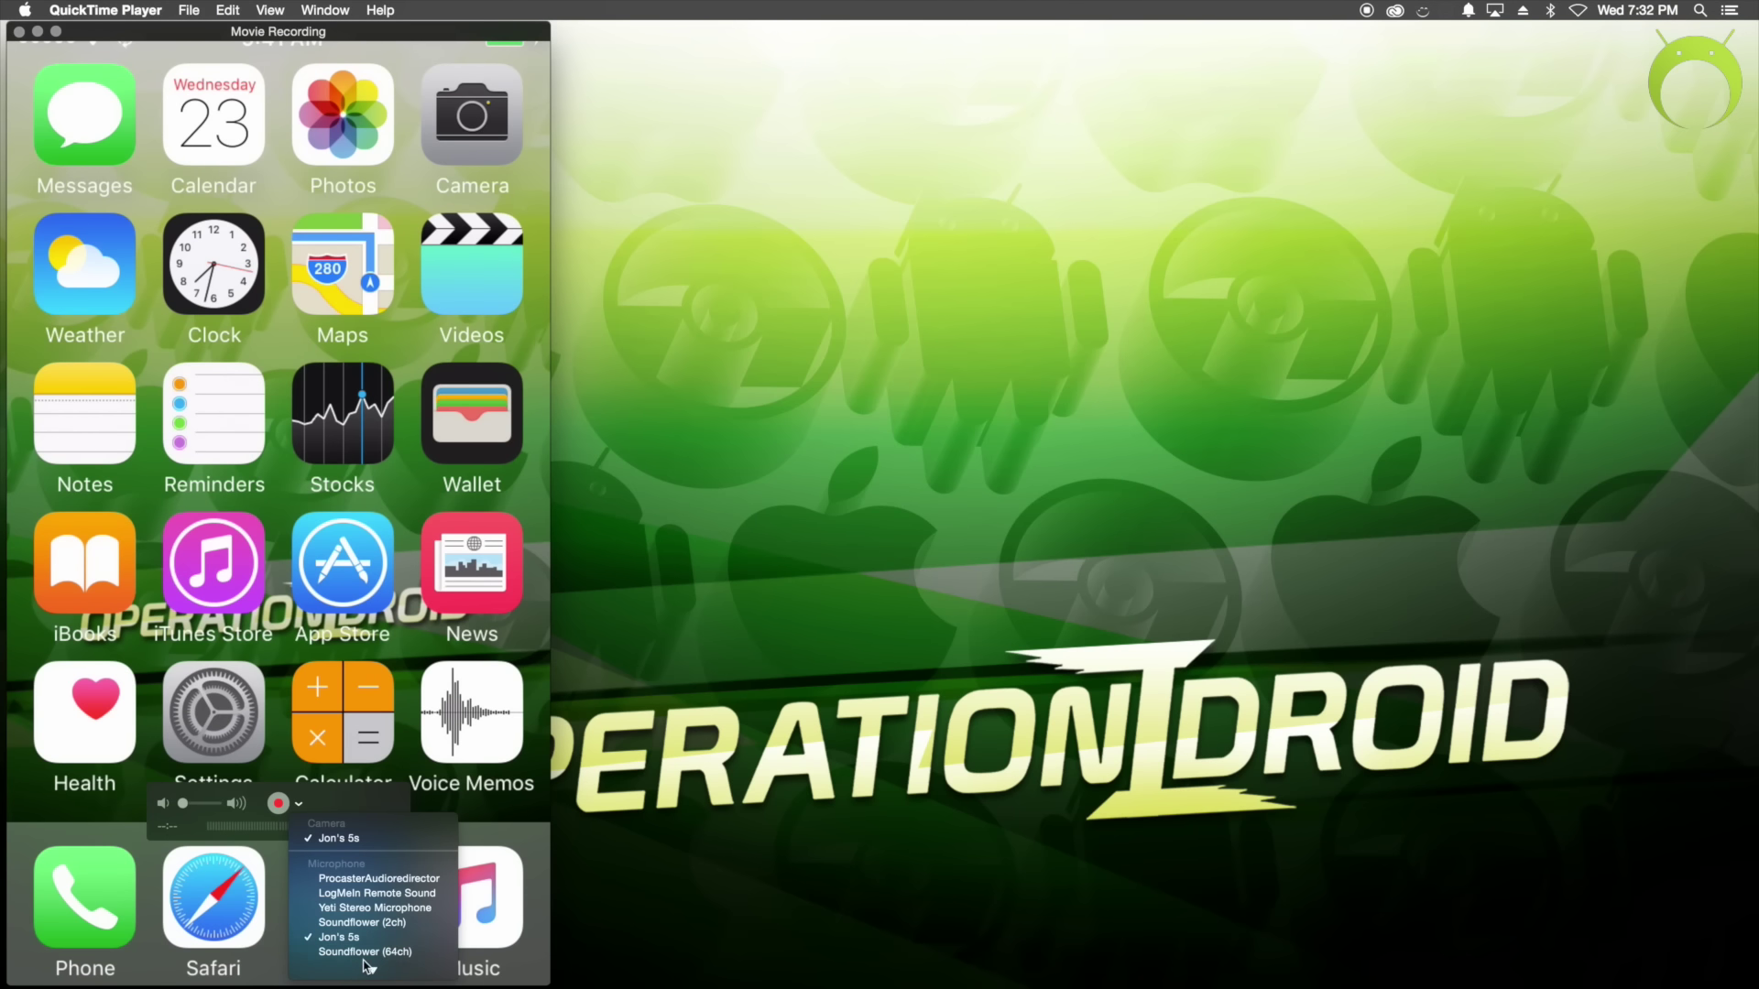
{"action": "mouse_move", "coordinate": [371, 969]}
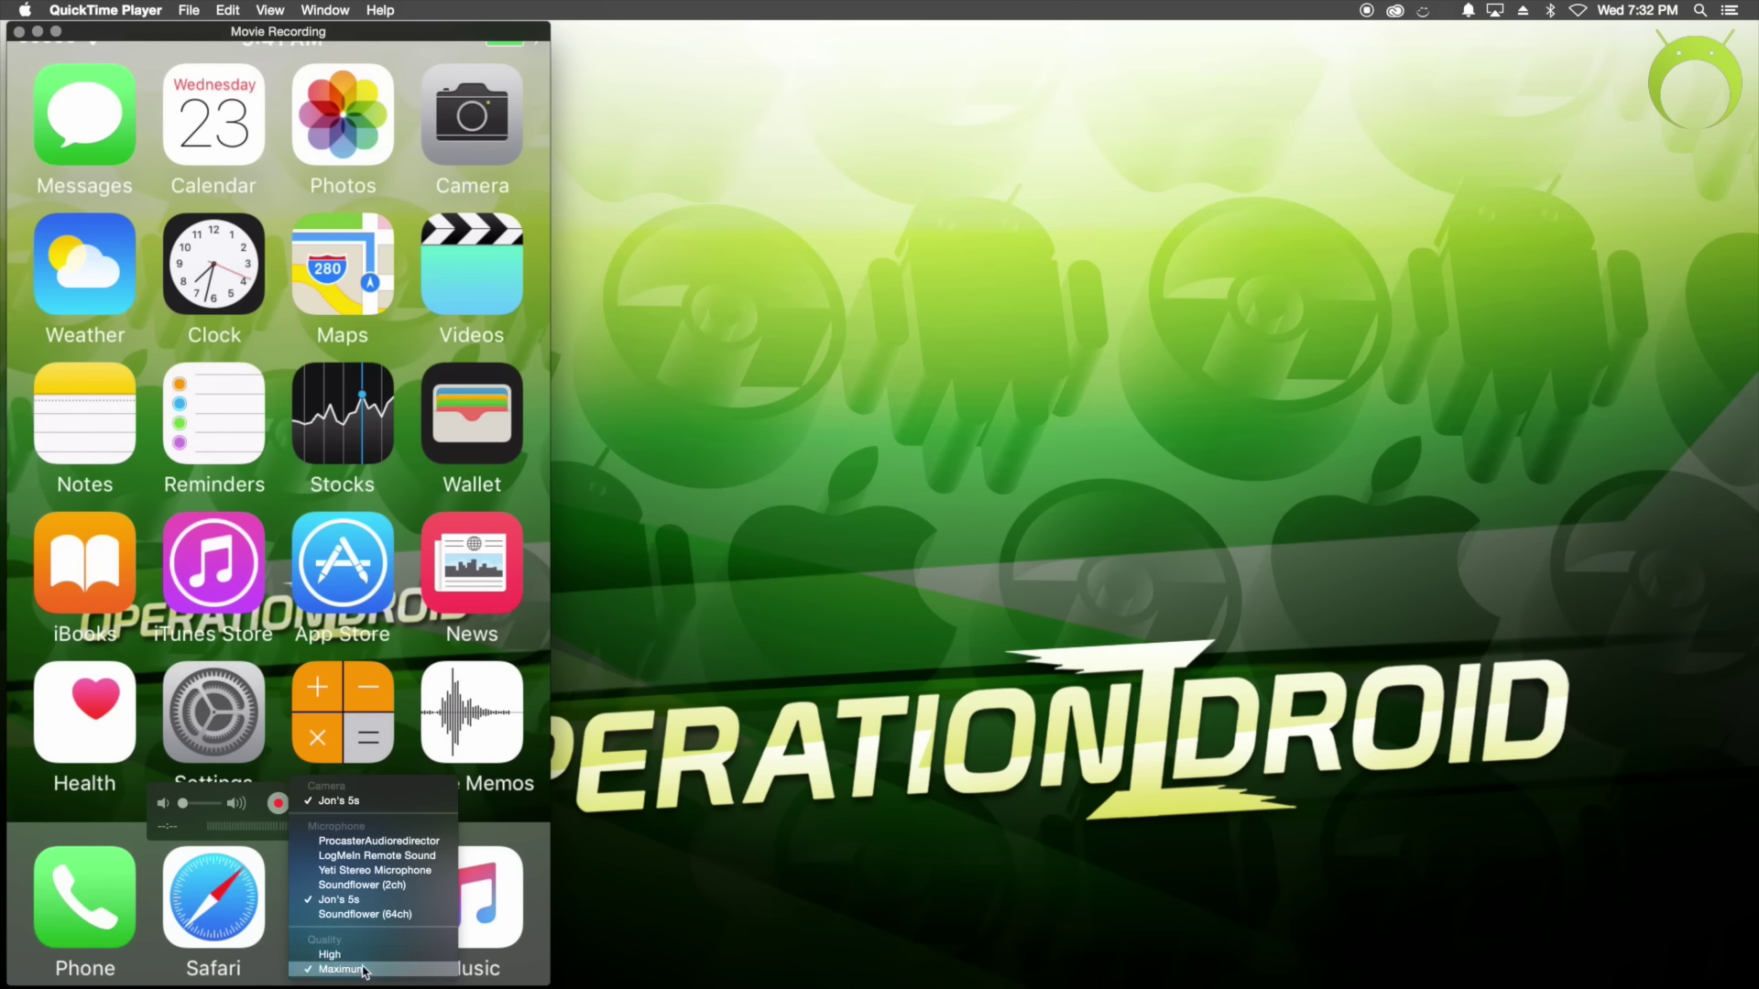
{"action": "left_click", "coordinate": [428, 680]}
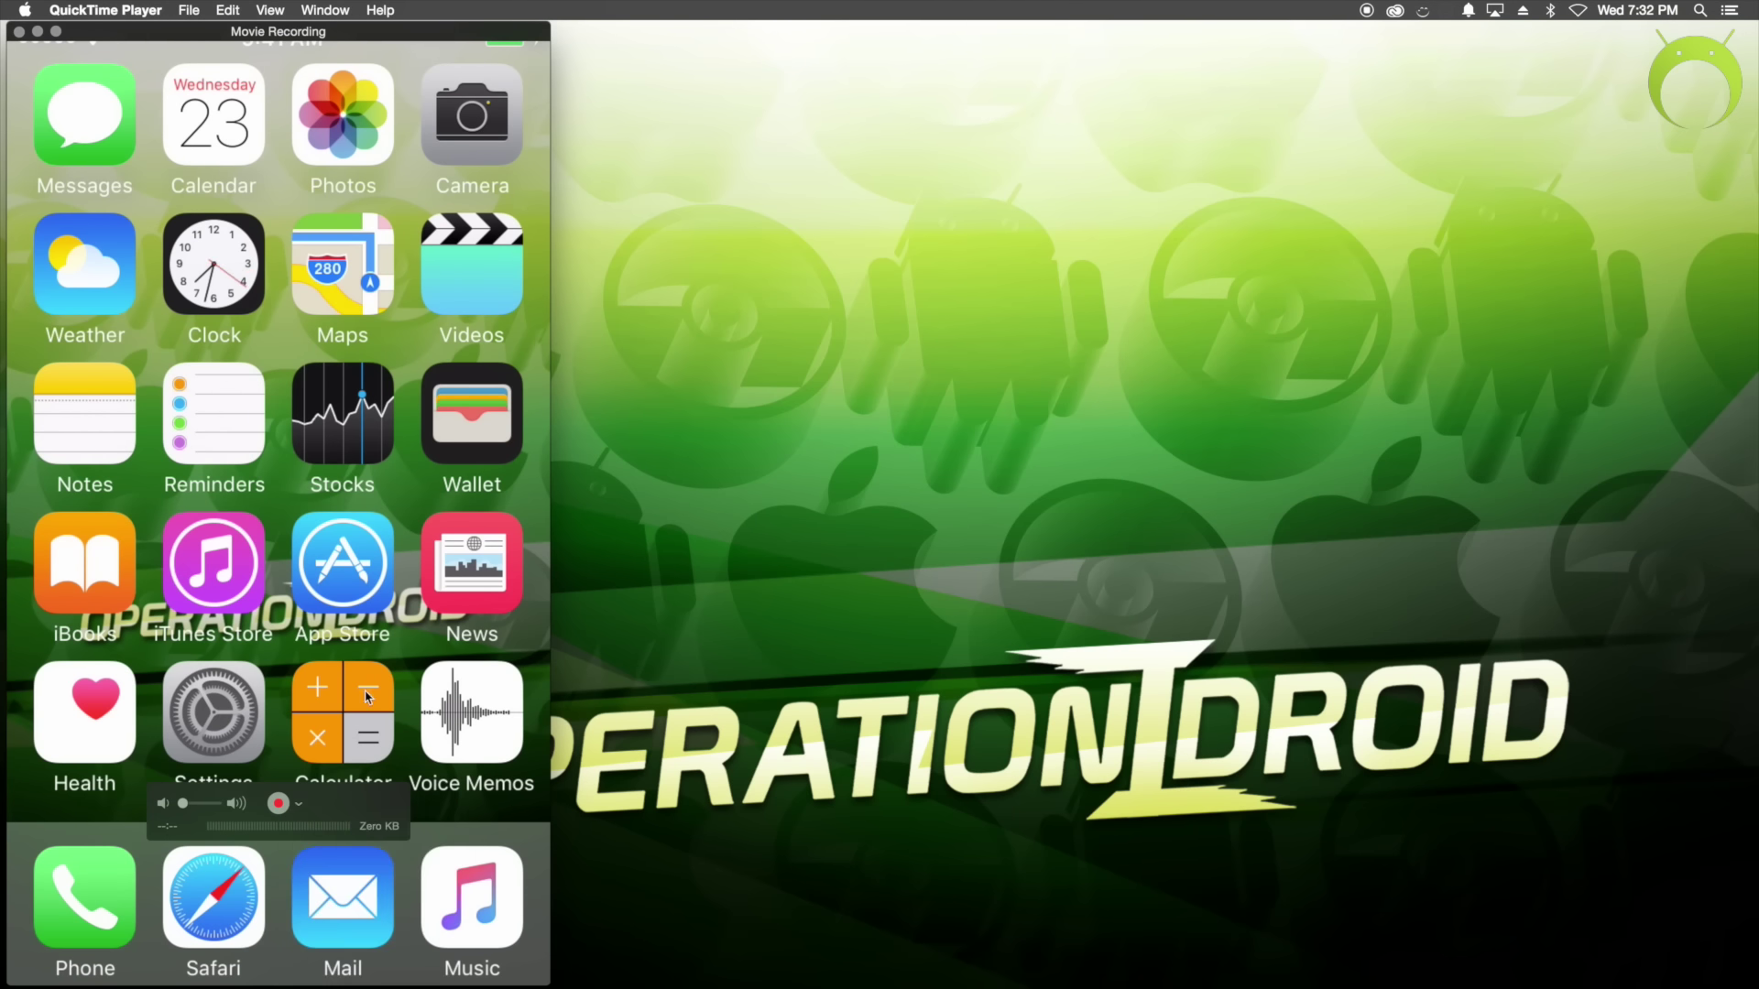
{"action": "left_click", "coordinate": [279, 804]}
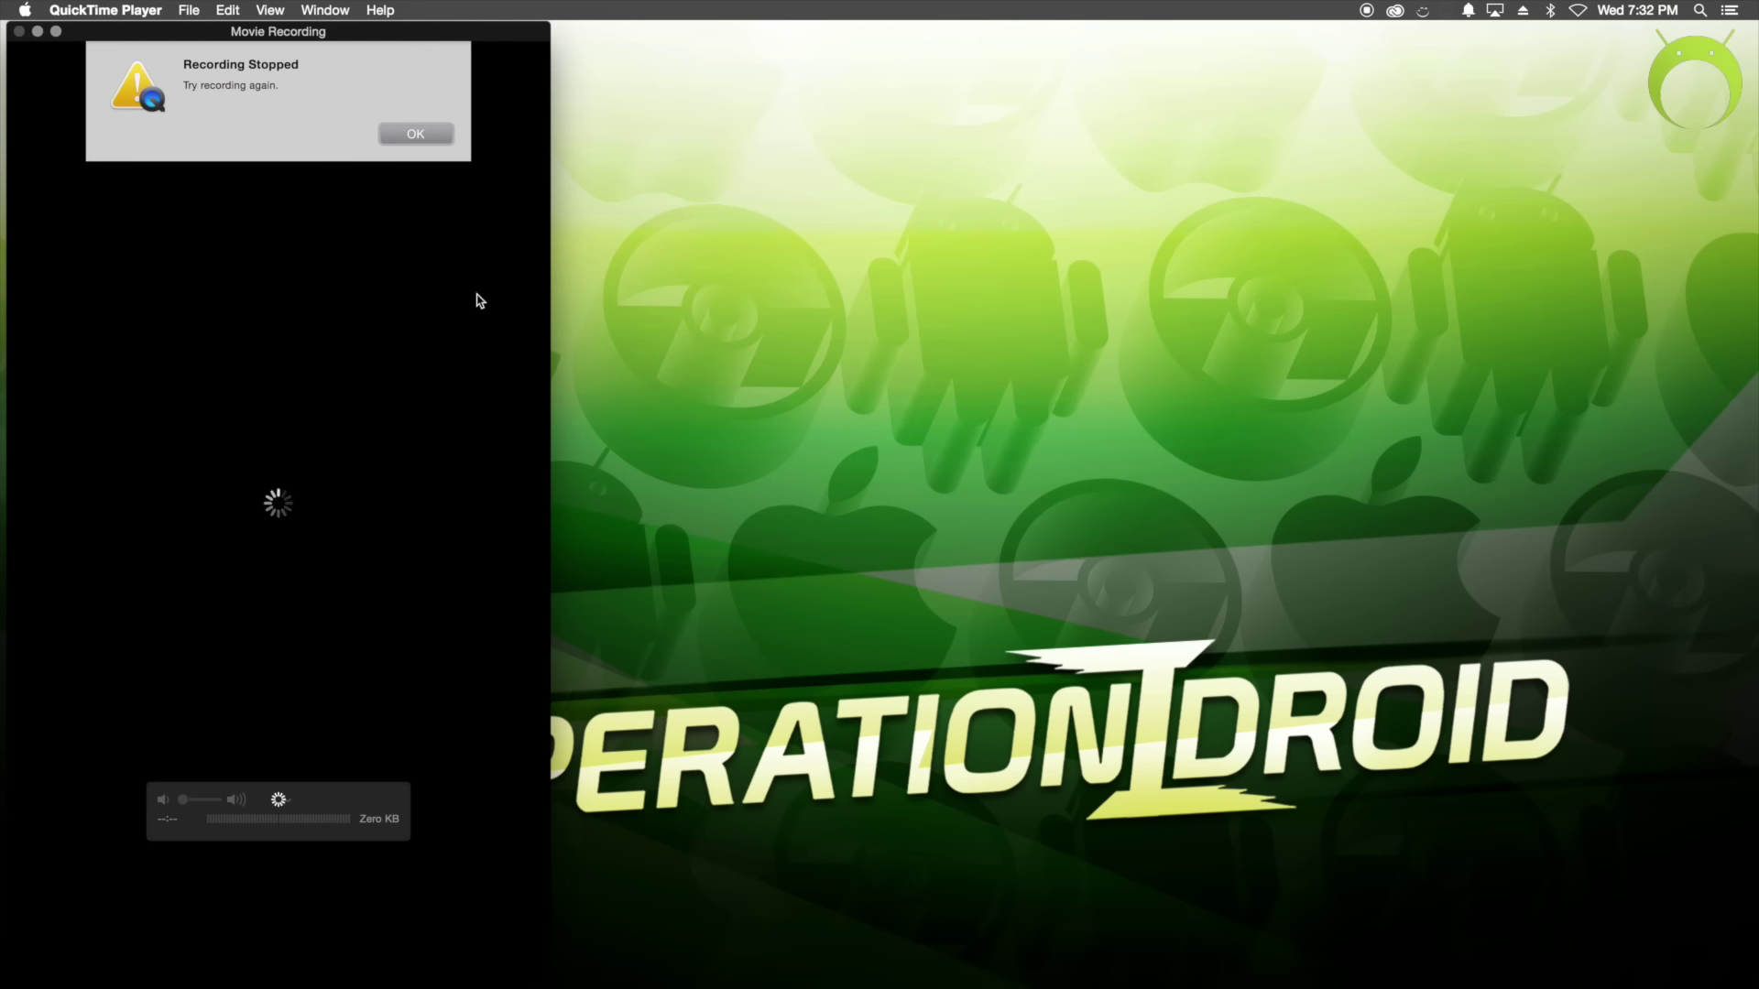
{"action": "left_click", "coordinate": [427, 138]}
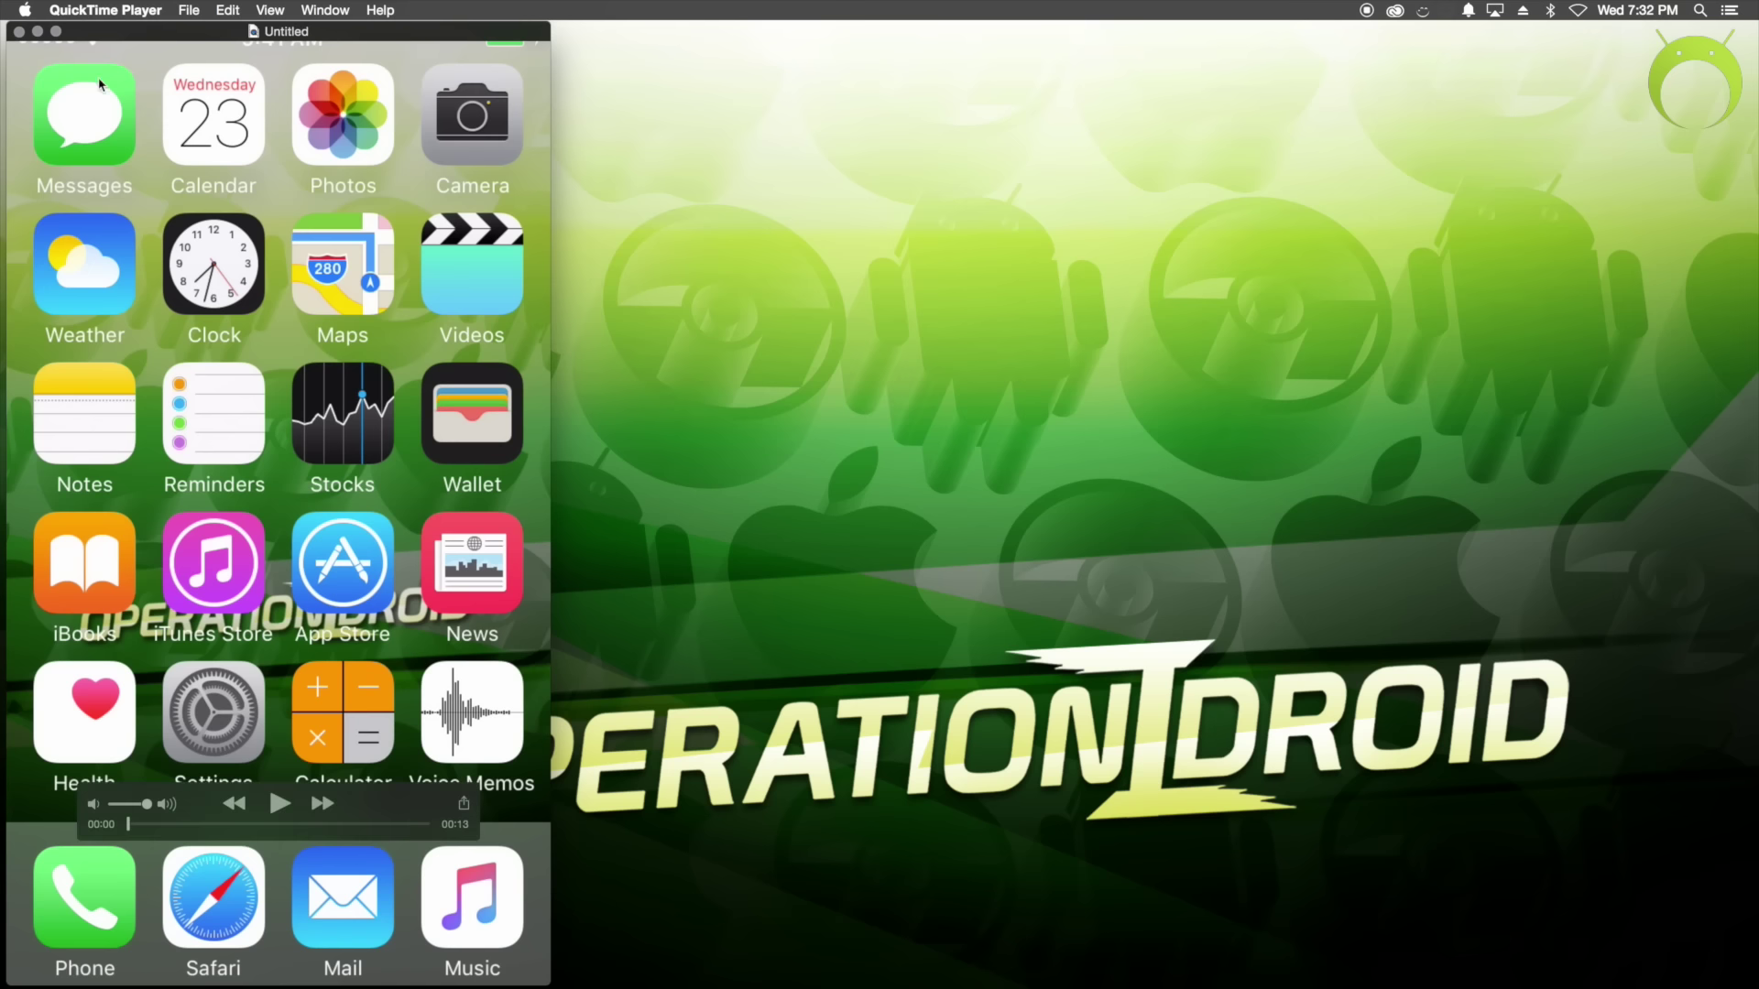
- Close the finished recording and save it as Test Recording on My Book Studio
{"action": "left_click", "coordinate": [20, 32]}
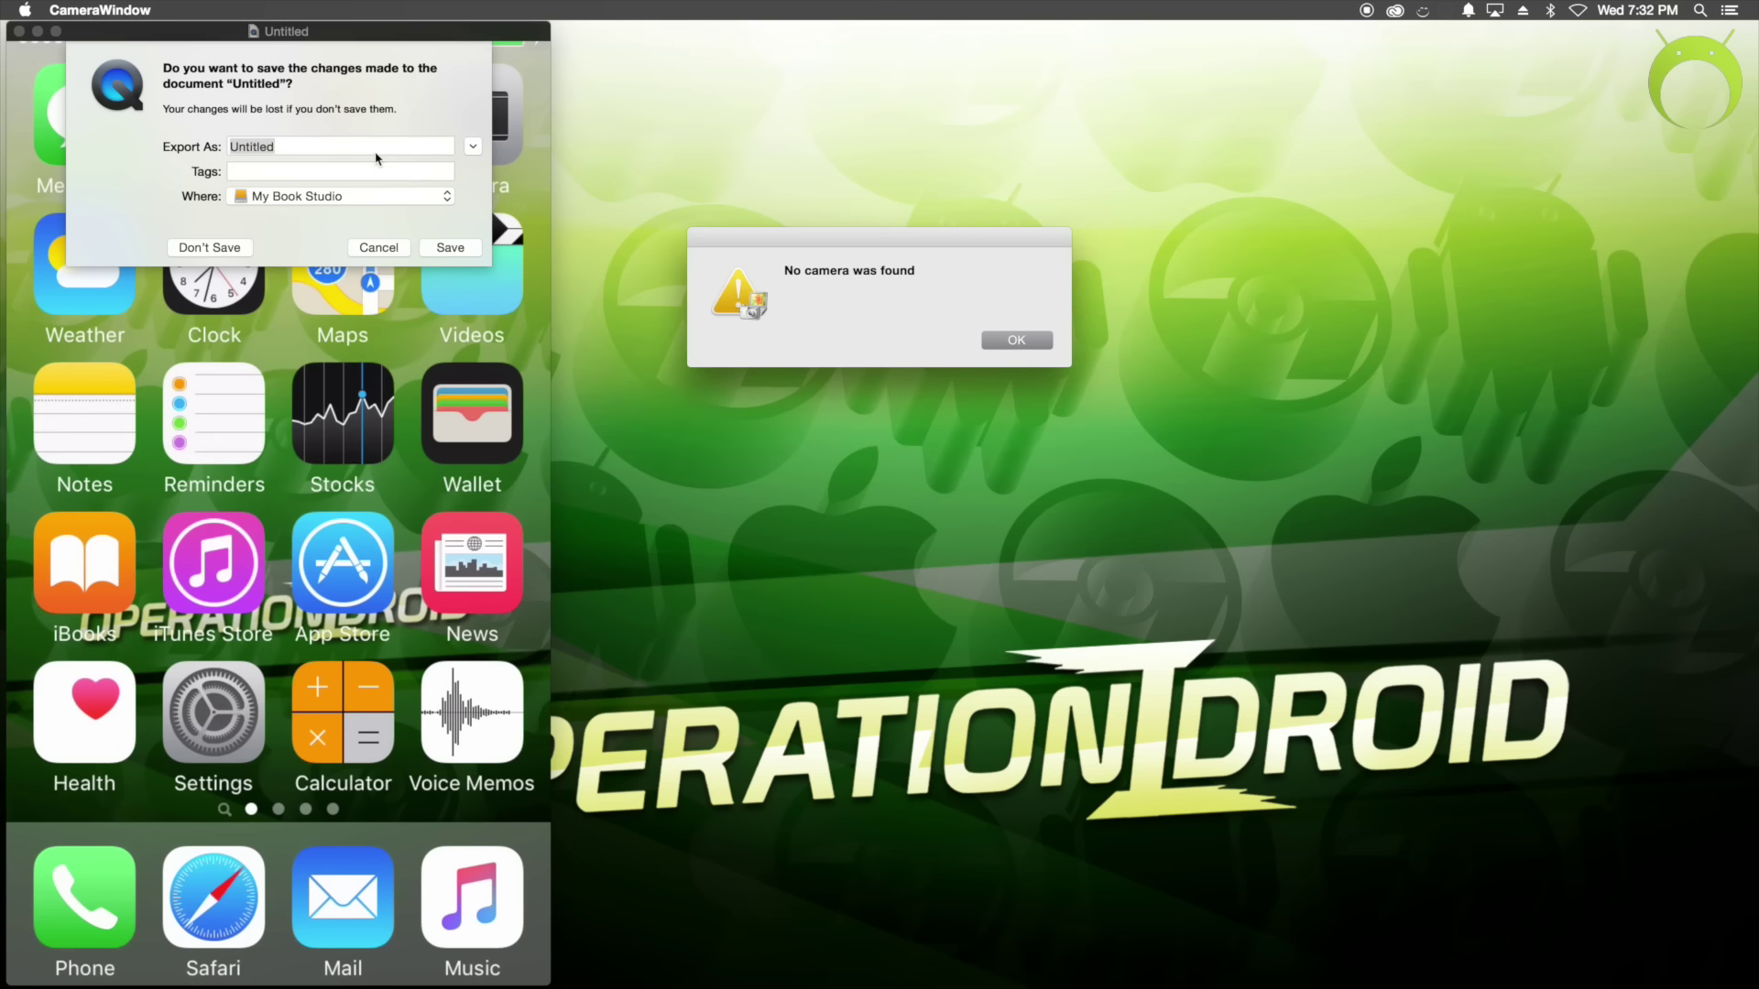
{"action": "left_click", "coordinate": [1002, 344]}
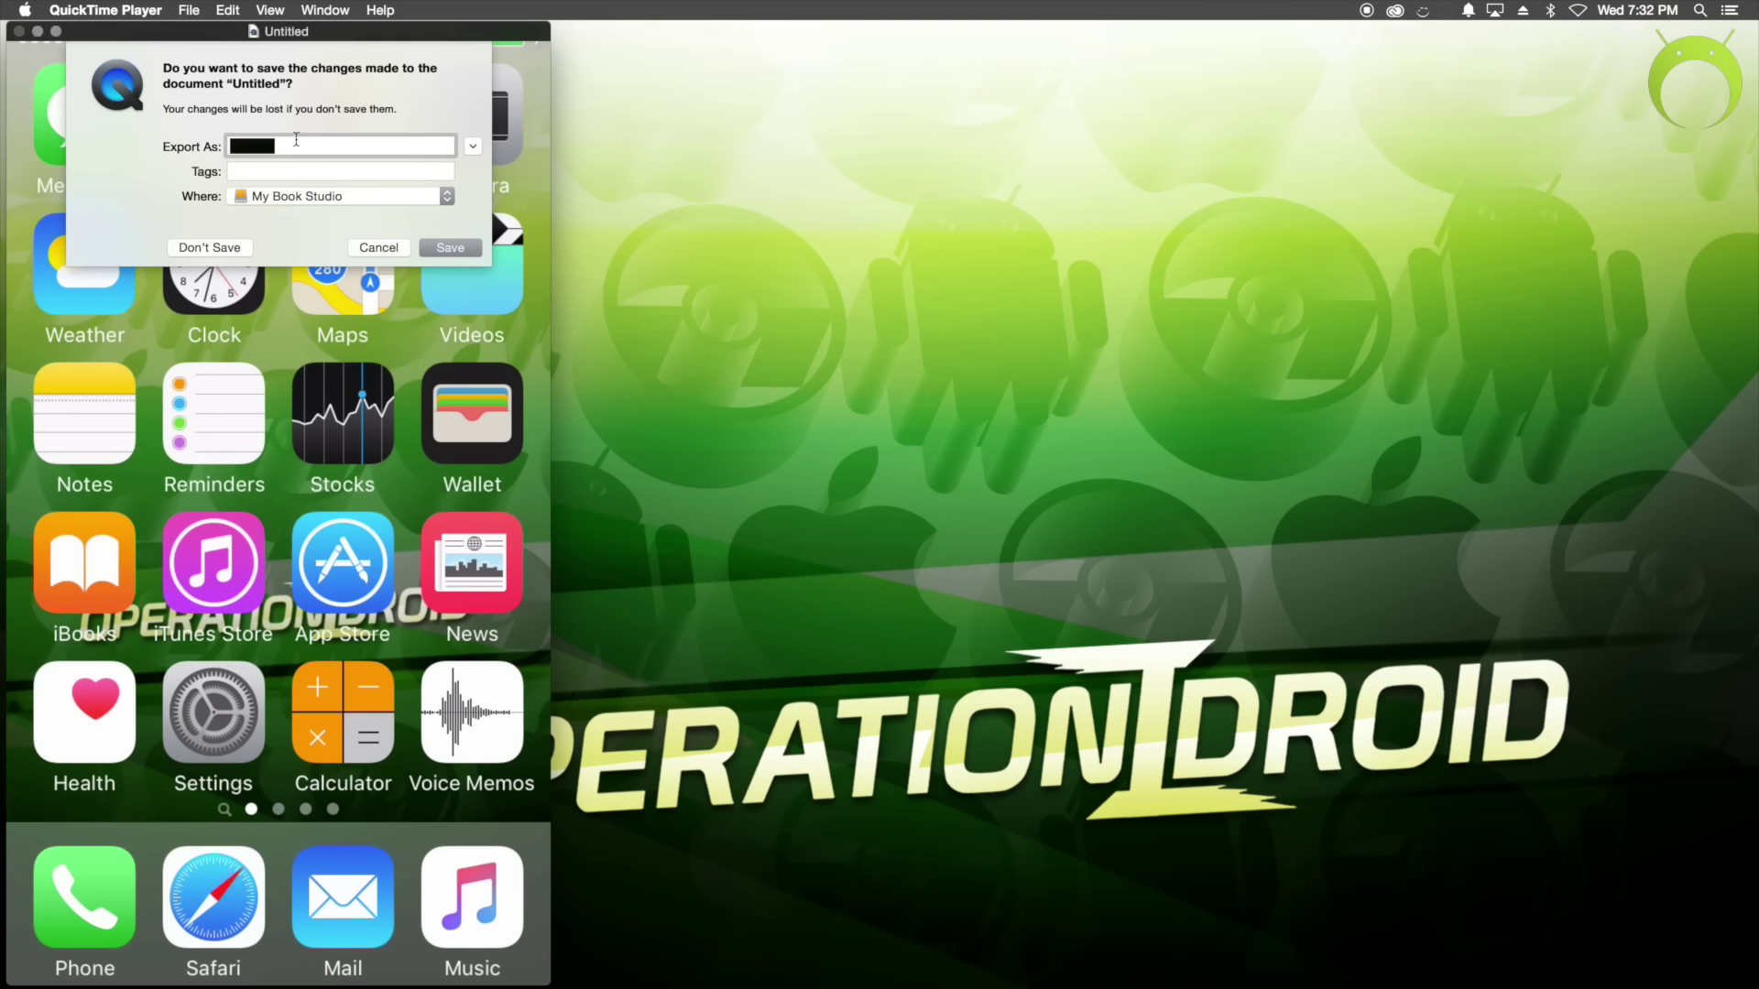
{"action": "type", "text": "Test Recording"}
{"action": "left_click", "coordinate": [311, 196]}
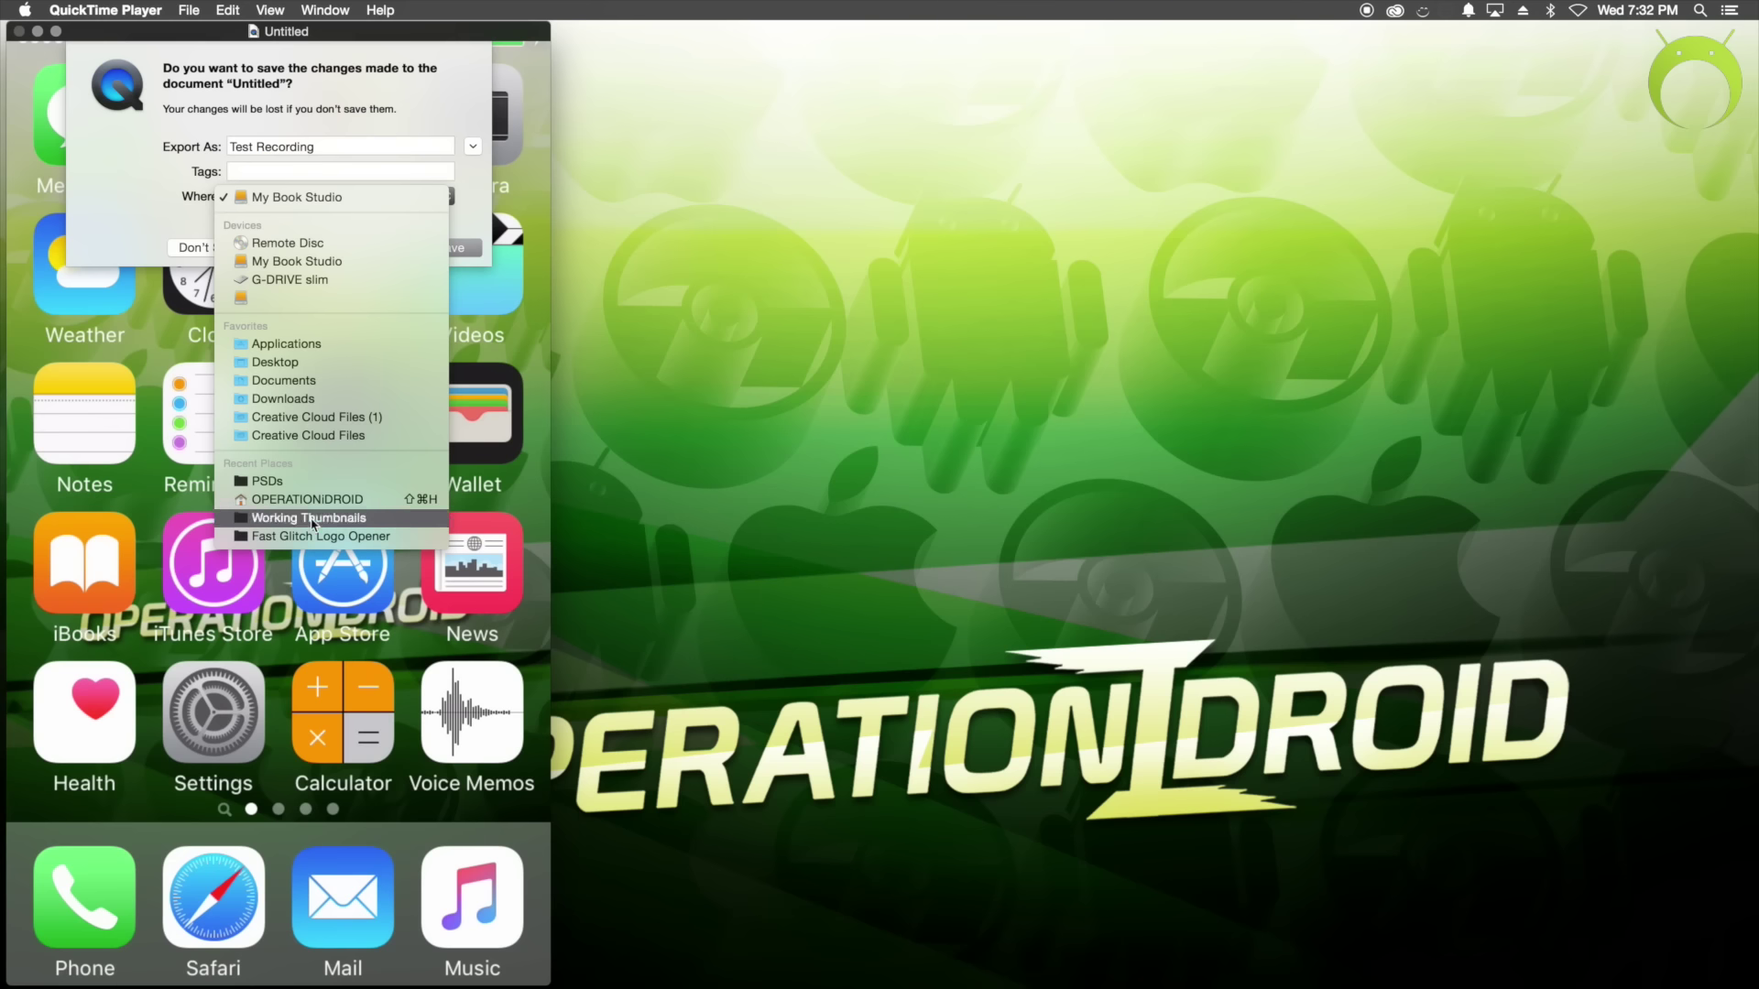
{"action": "left_click", "coordinate": [321, 197]}
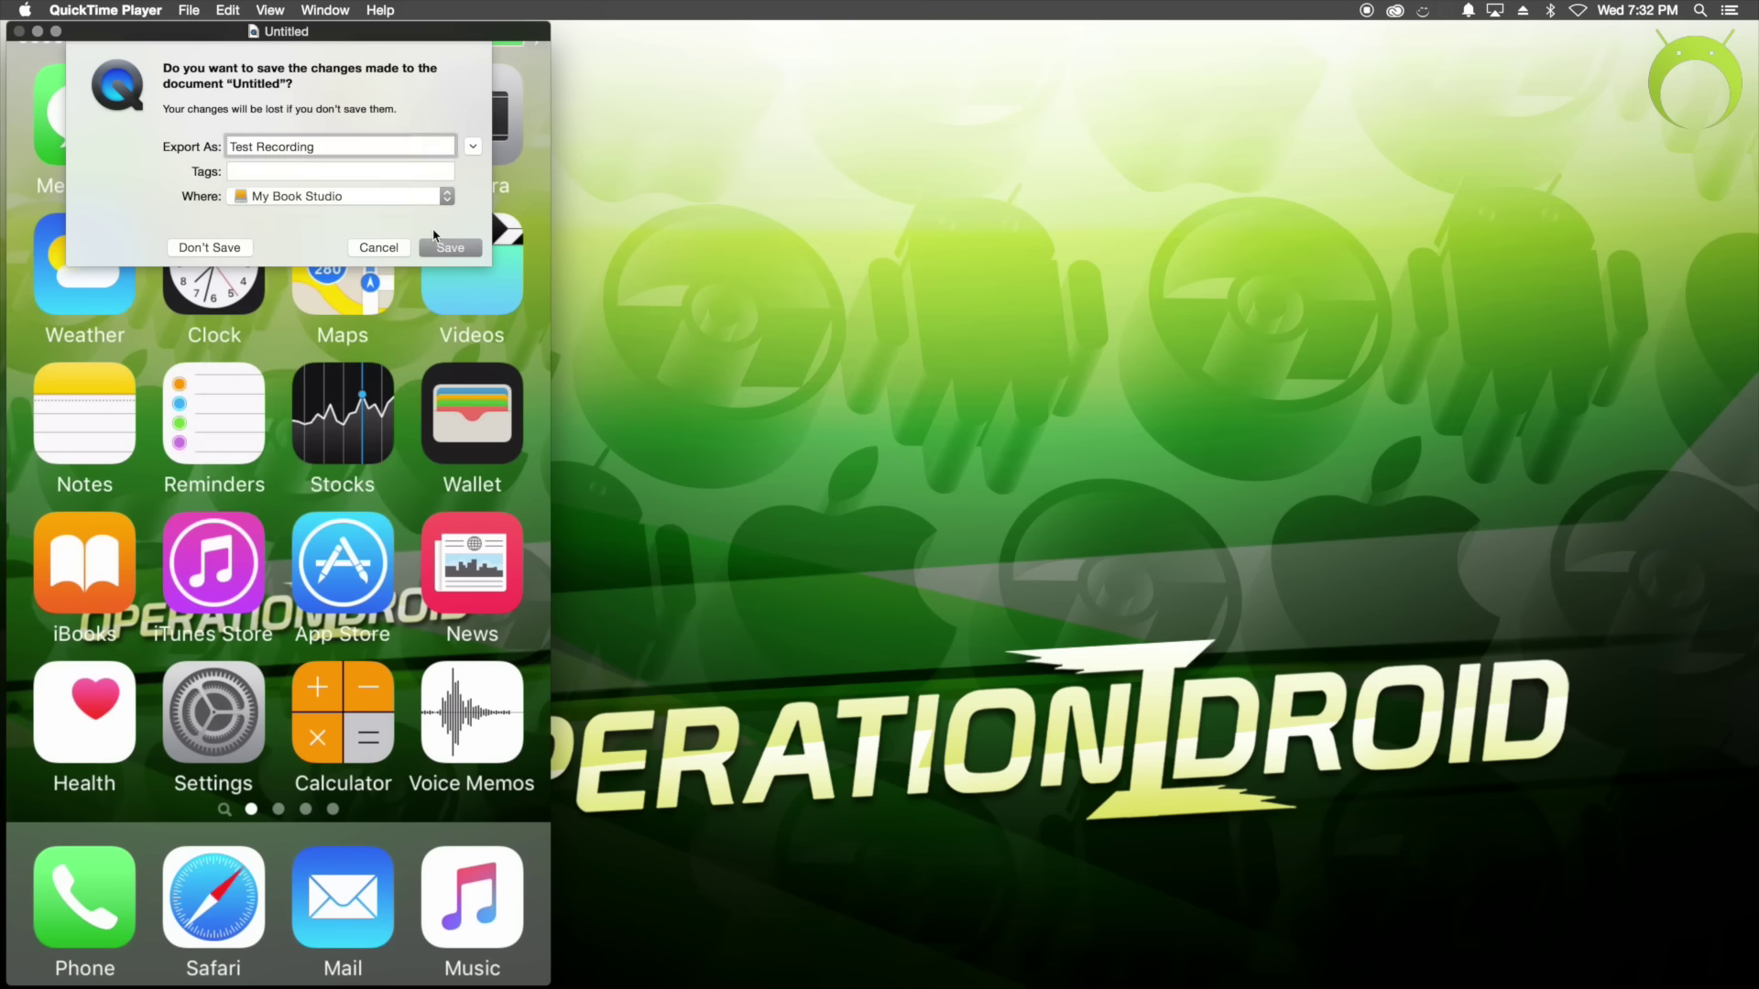
{"action": "left_click", "coordinate": [441, 247]}
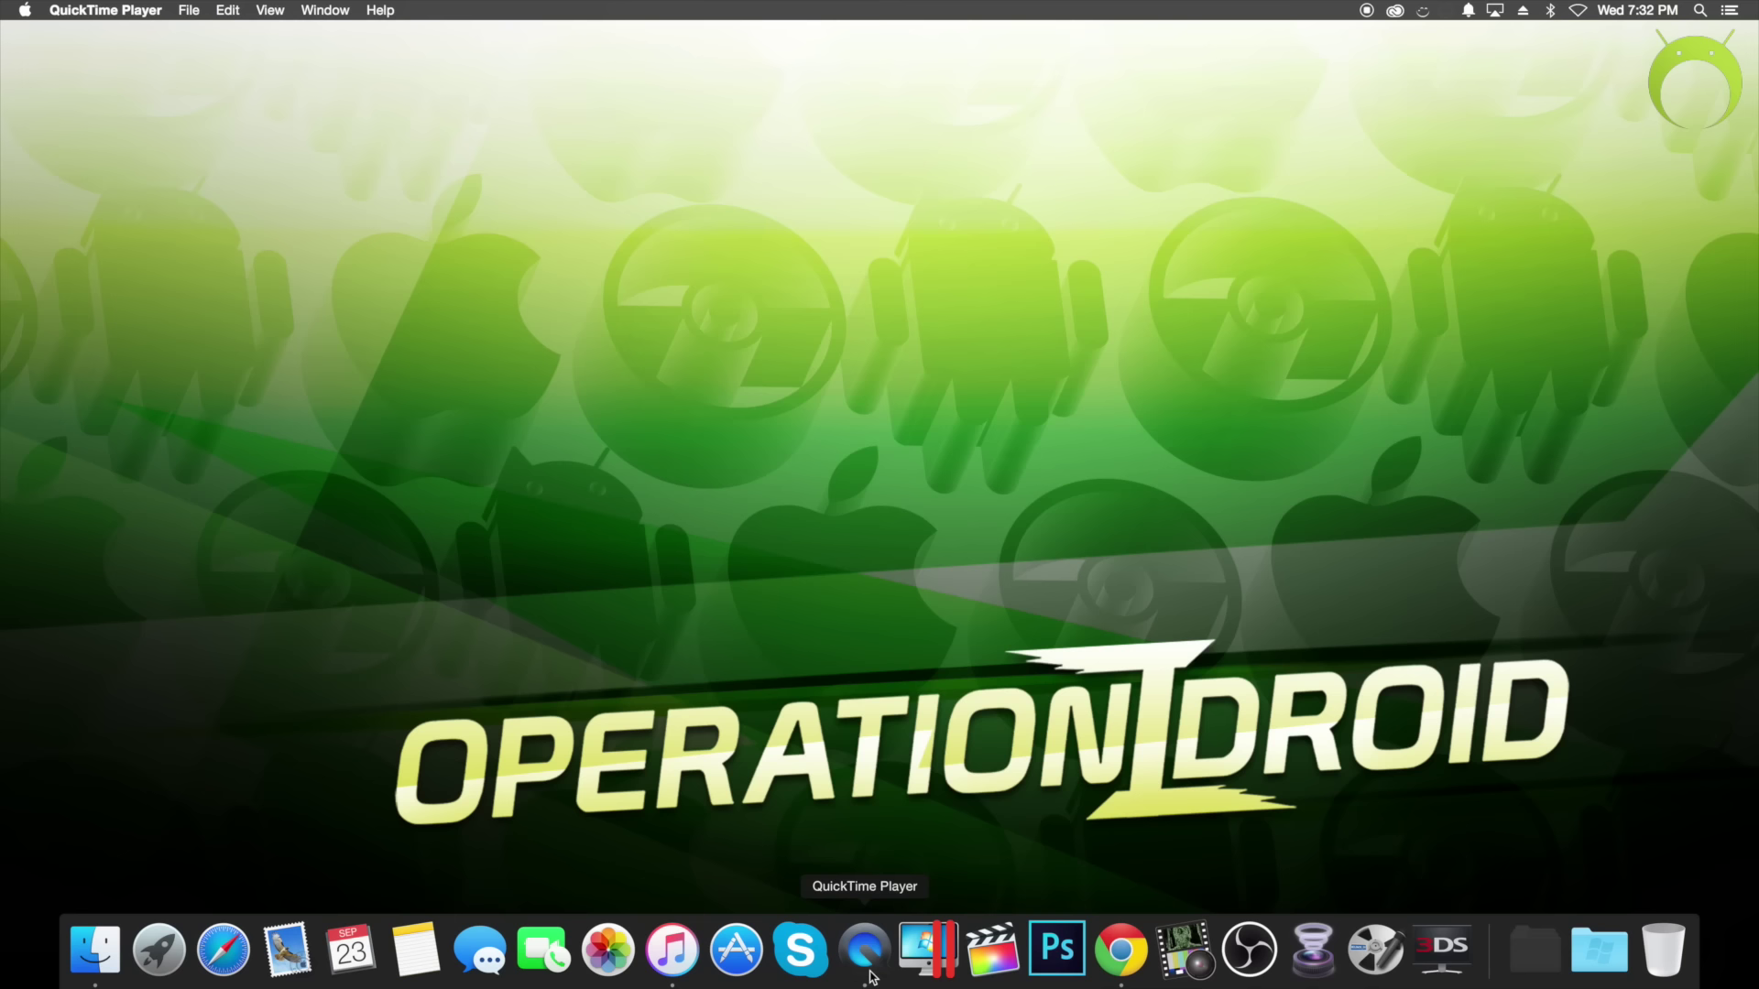
- Create another movie recording for the iPhone's Minecraft screen, dismiss the camera alert, and raise the monitoring volume to maximum
{"action": "right_click", "coordinate": [871, 975]}
{"action": "left_click", "coordinate": [900, 759]}
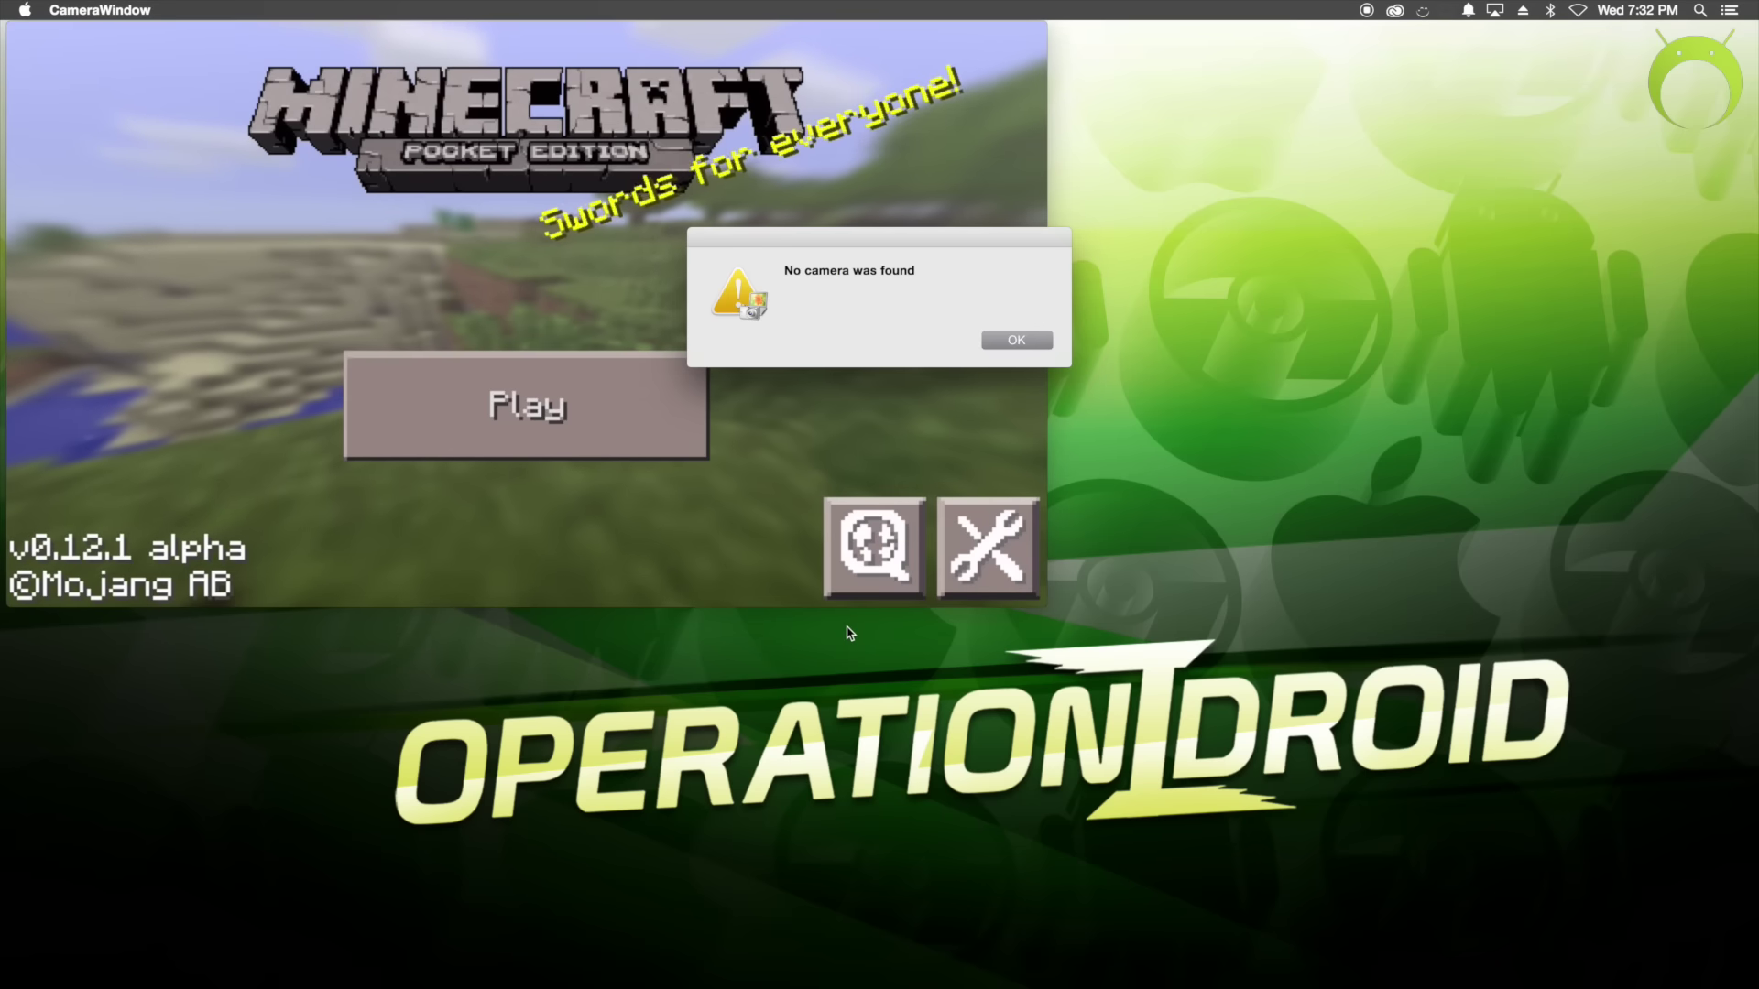
{"action": "left_click", "coordinate": [1017, 340]}
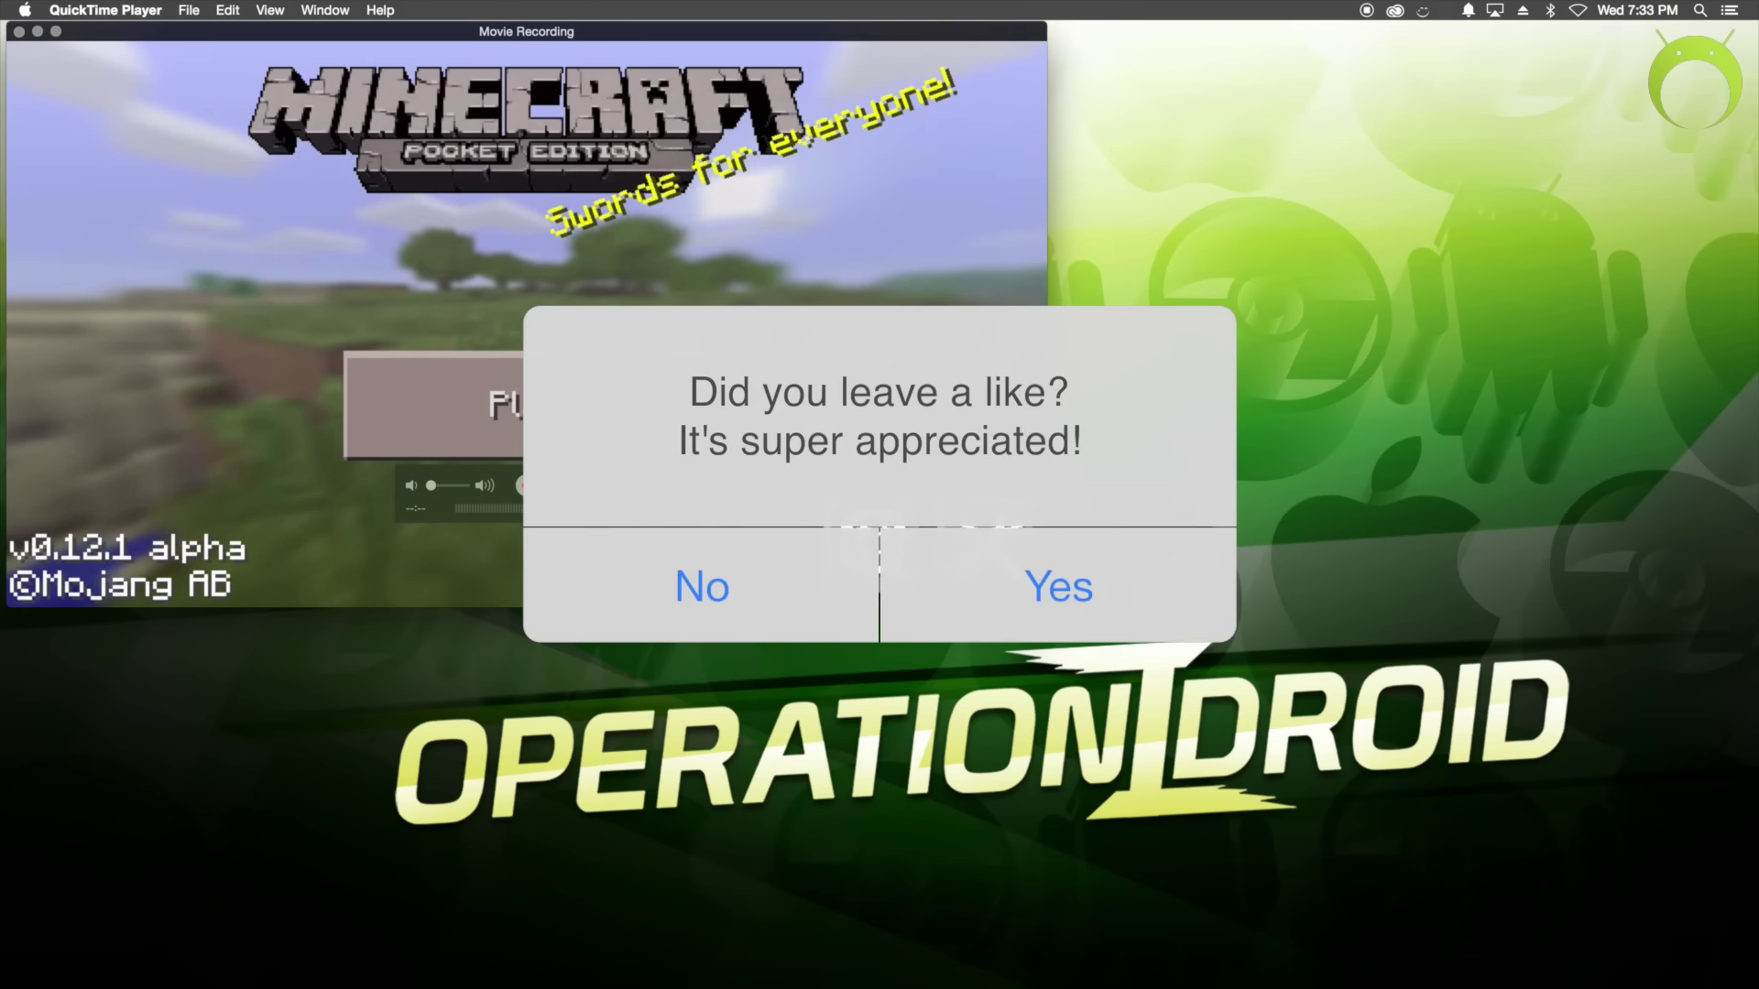
{"action": "left_click", "coordinate": [448, 486]}
{"action": "left_click_drag", "start_coordinate": [449, 486], "coordinate": [464, 486]}
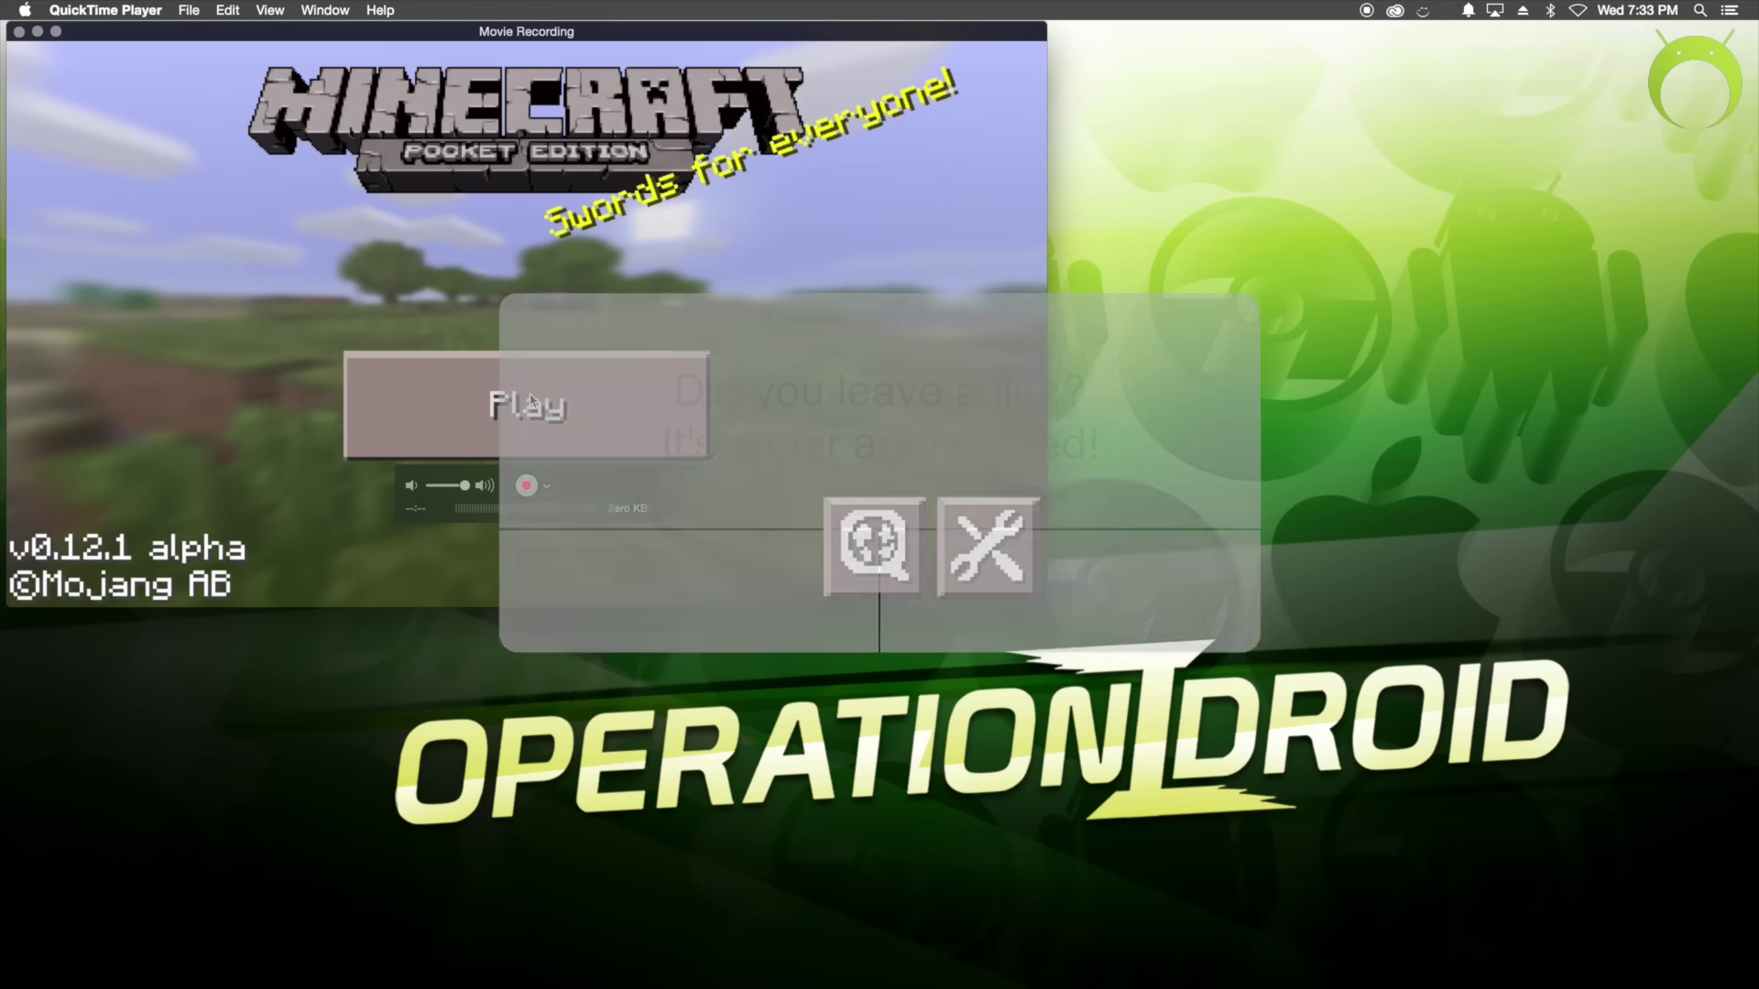
{"action": "left_click", "coordinate": [530, 400]}
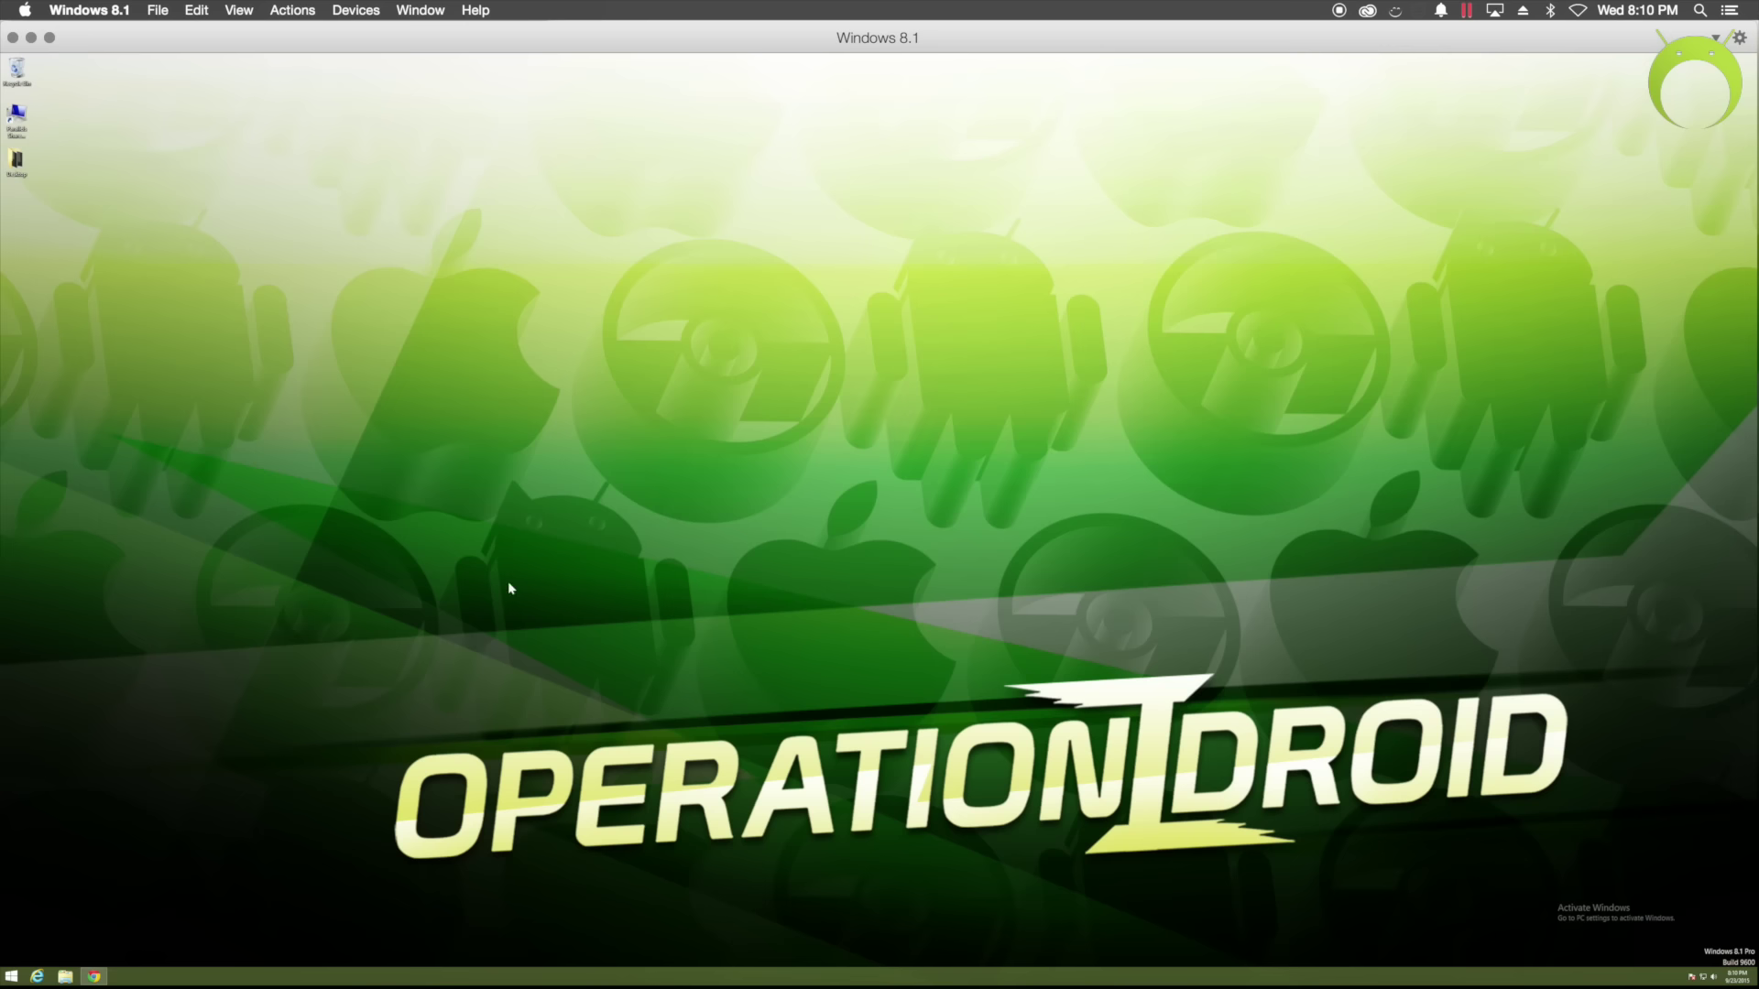
{"action": "left_click", "coordinate": [95, 975]}
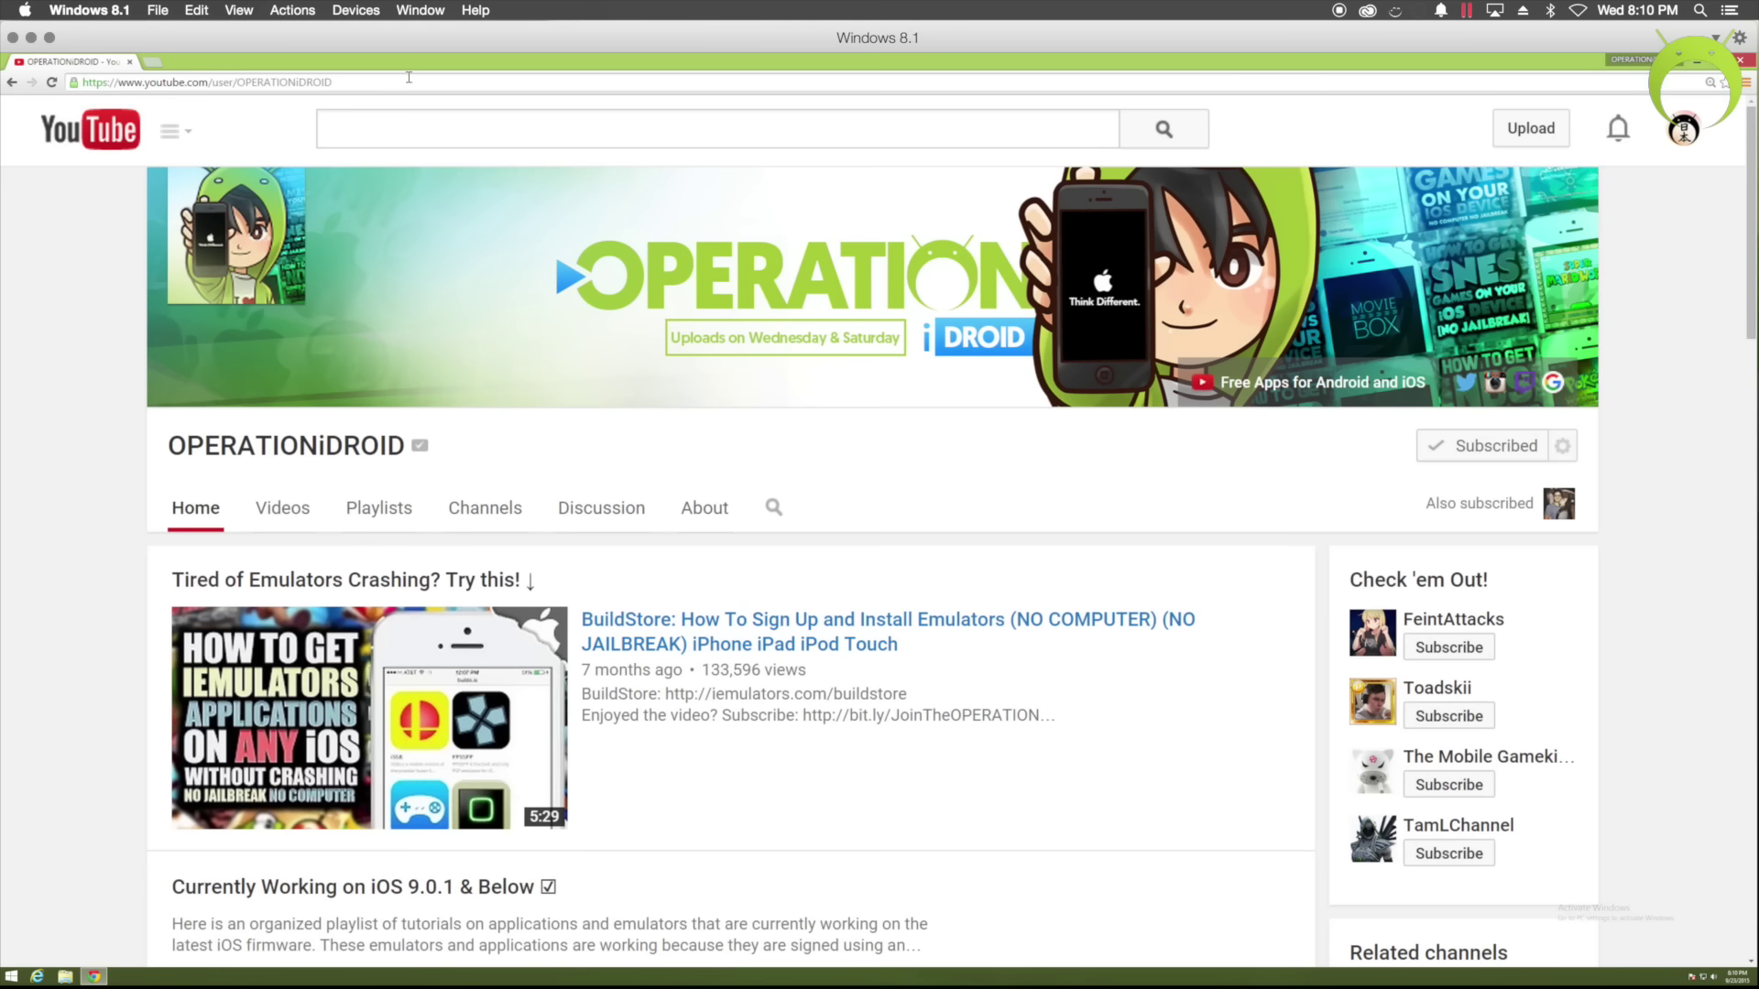
{"action": "left_click", "coordinate": [408, 79]}
{"action": "type", "text": "http://www.airsquirrels.com/reflector/"}
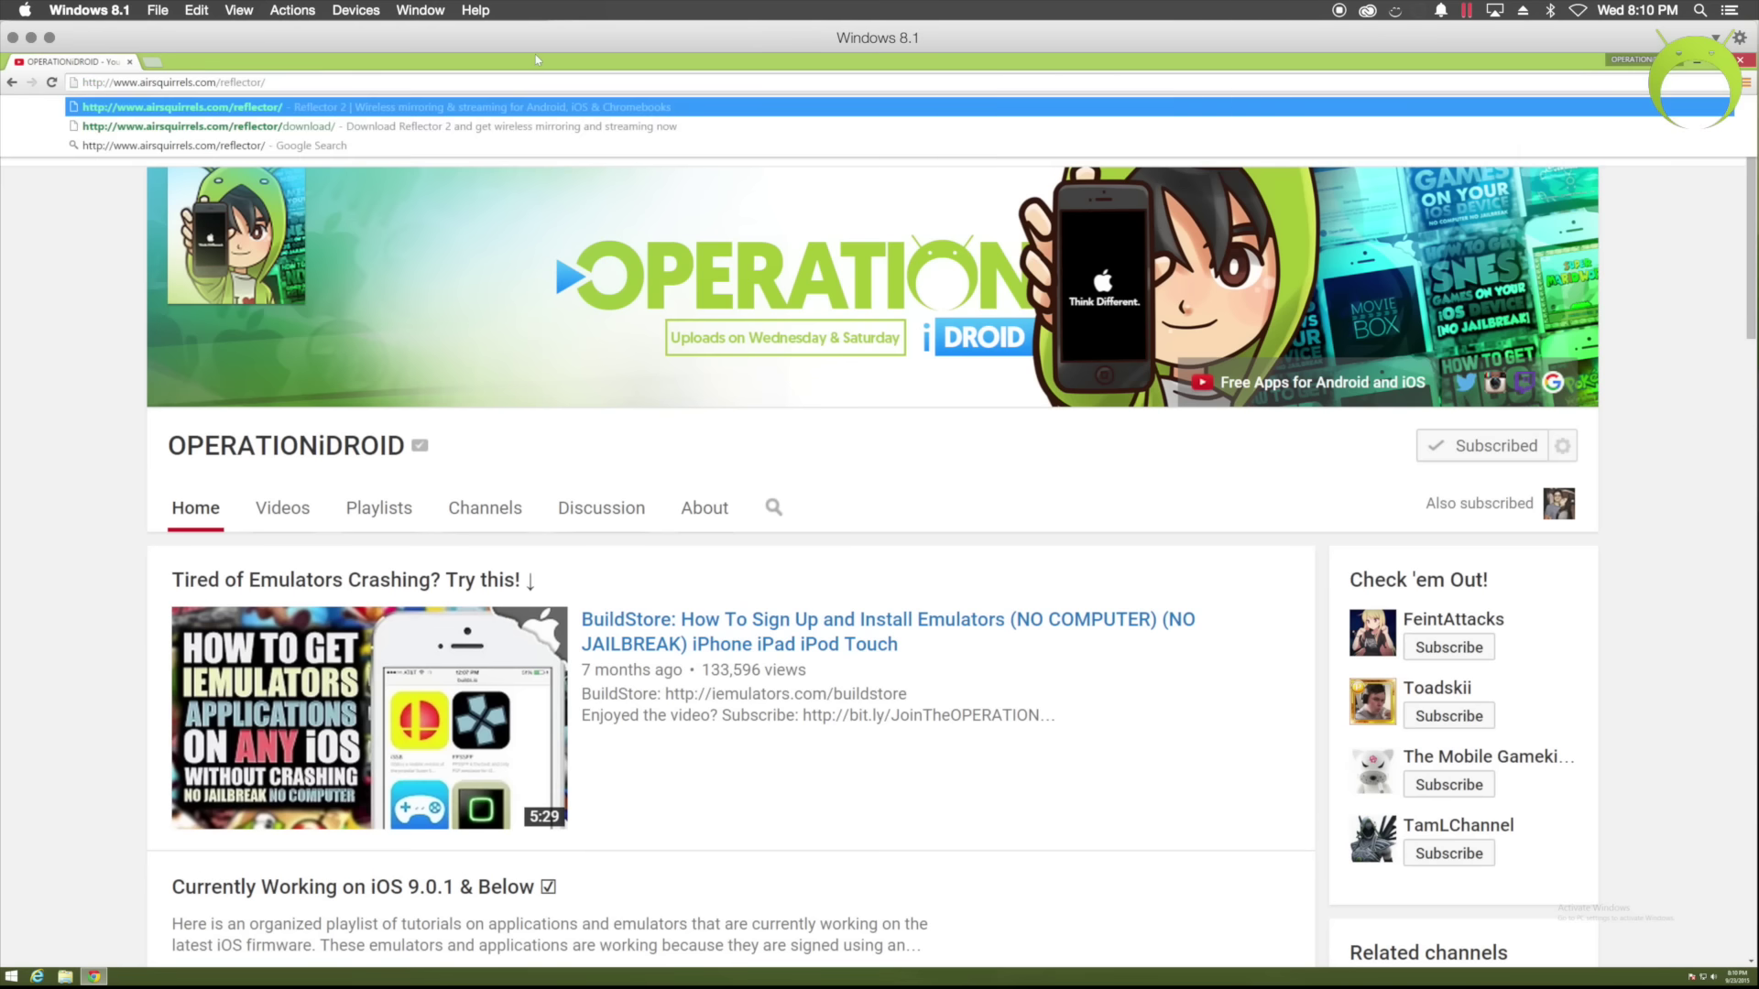
{"action": "key", "text": "Return"}
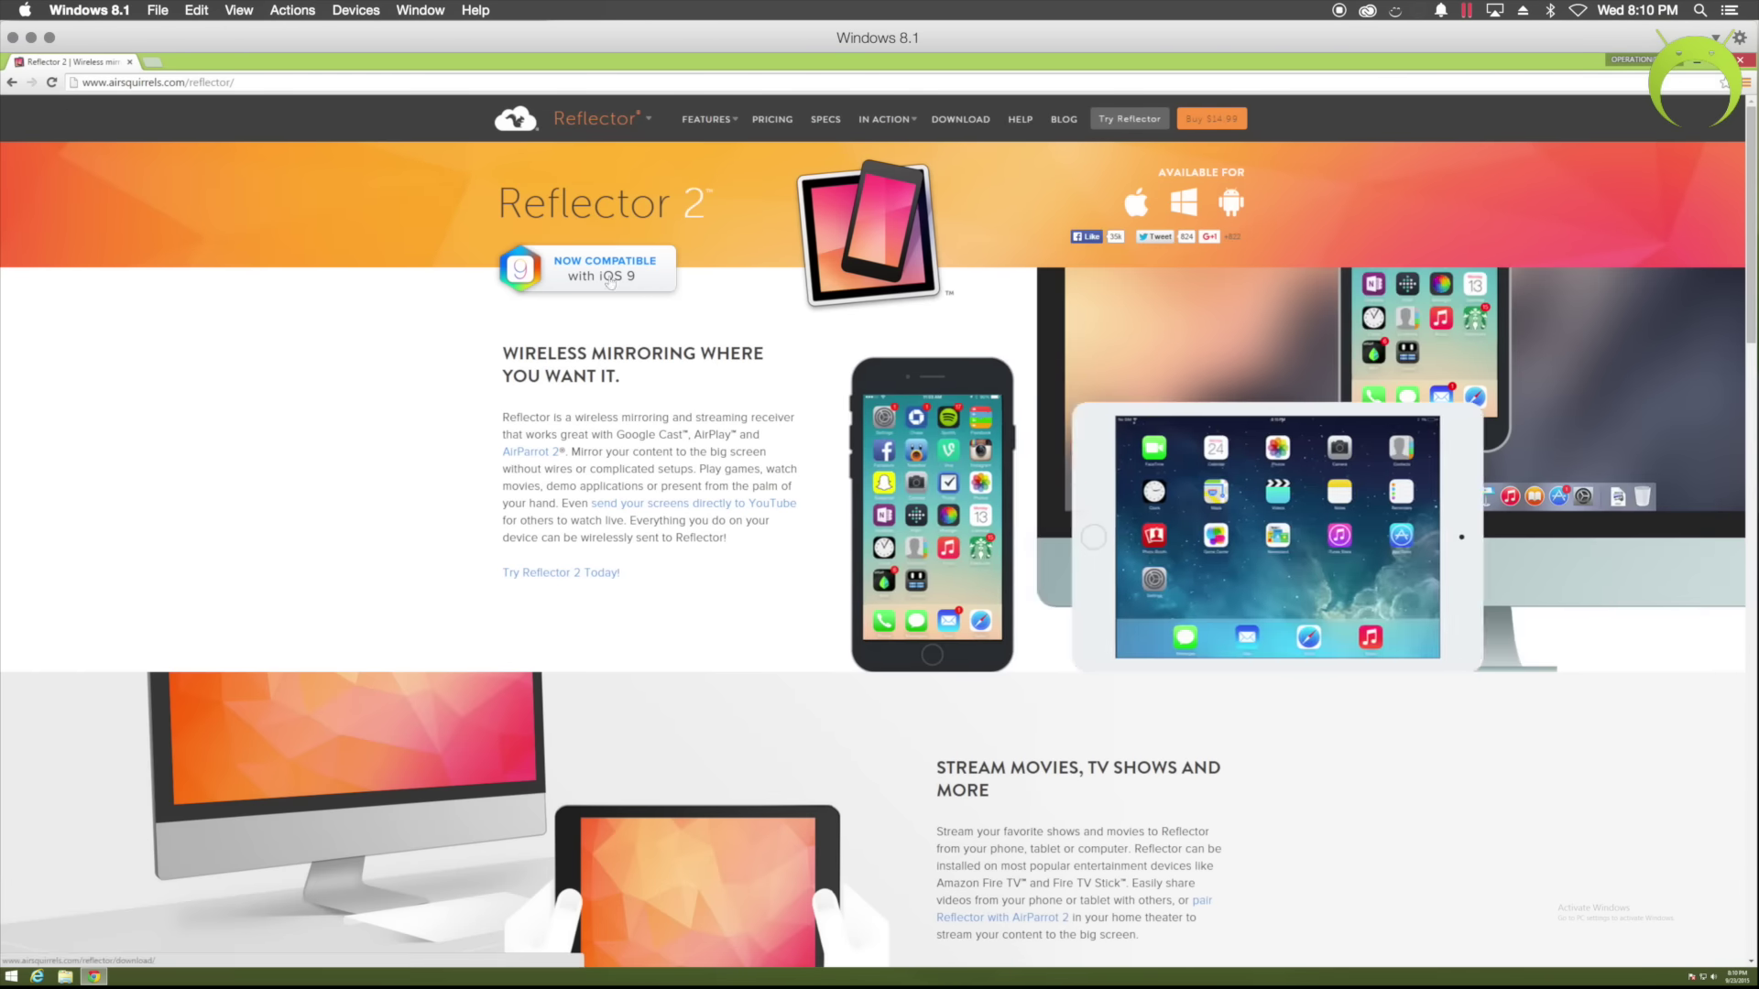
{"action": "left_click", "coordinate": [612, 574]}
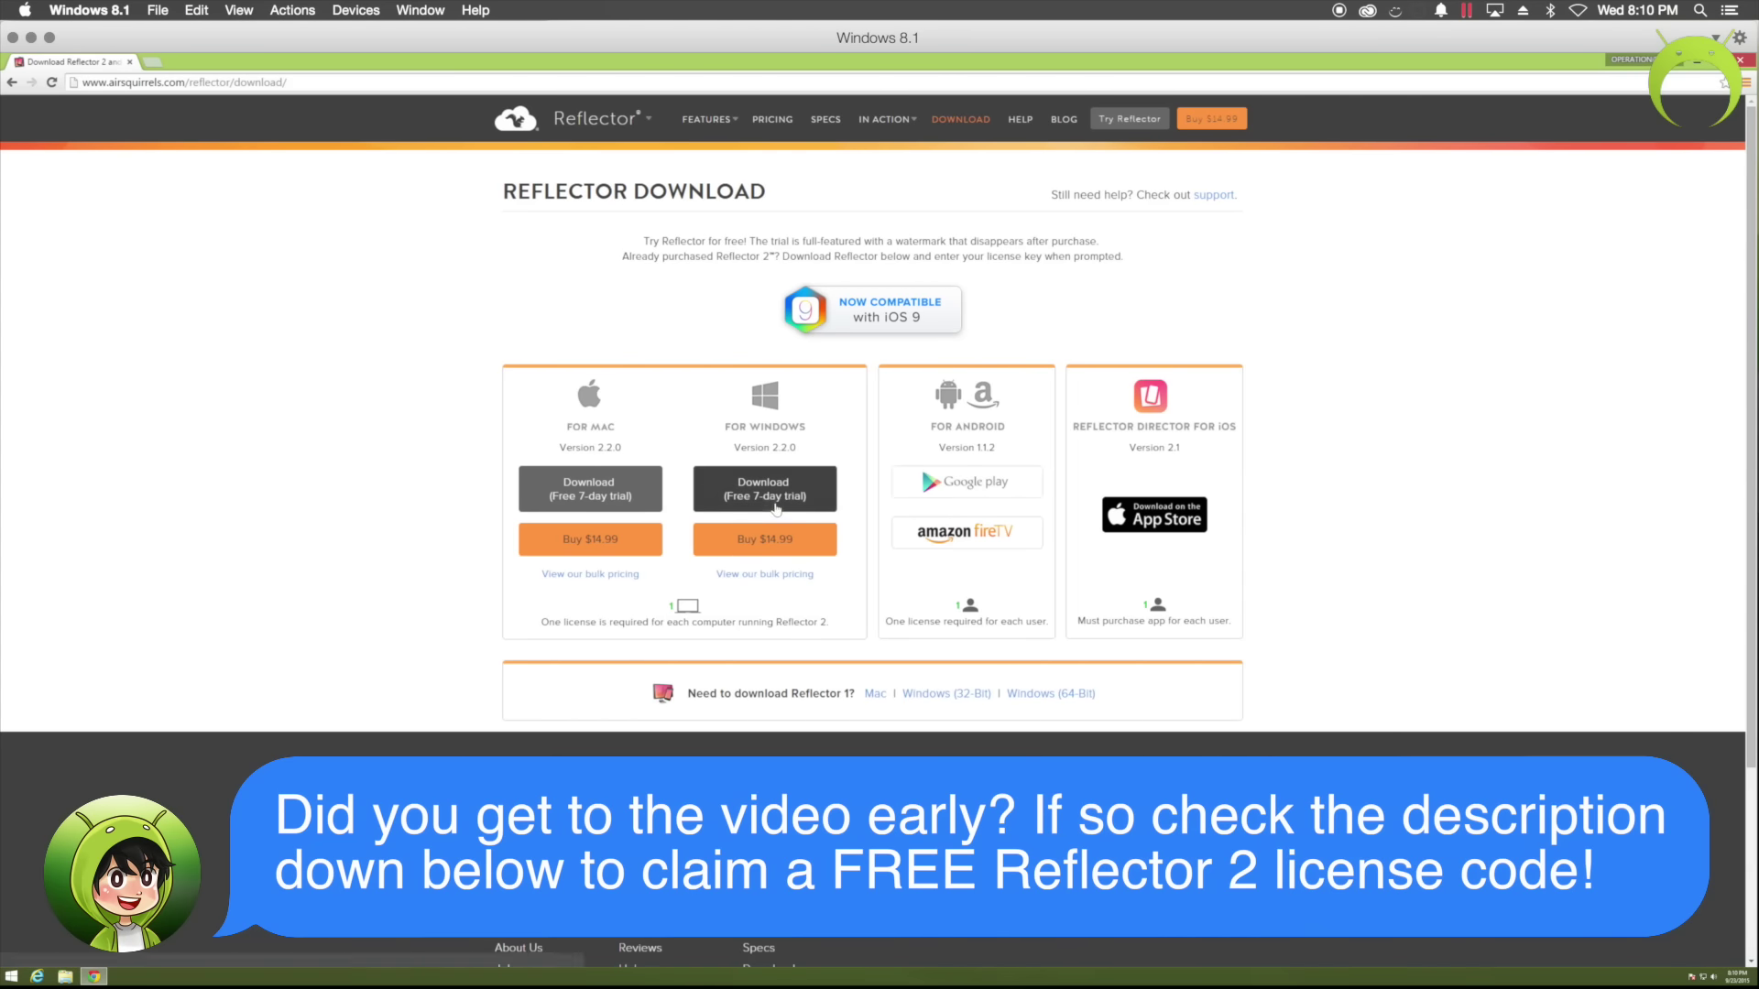
- Check the computer's system type in the system properties and download the (32-Bit) Windows trial of Reflector 2
{"action": "left_click", "coordinate": [789, 509]}
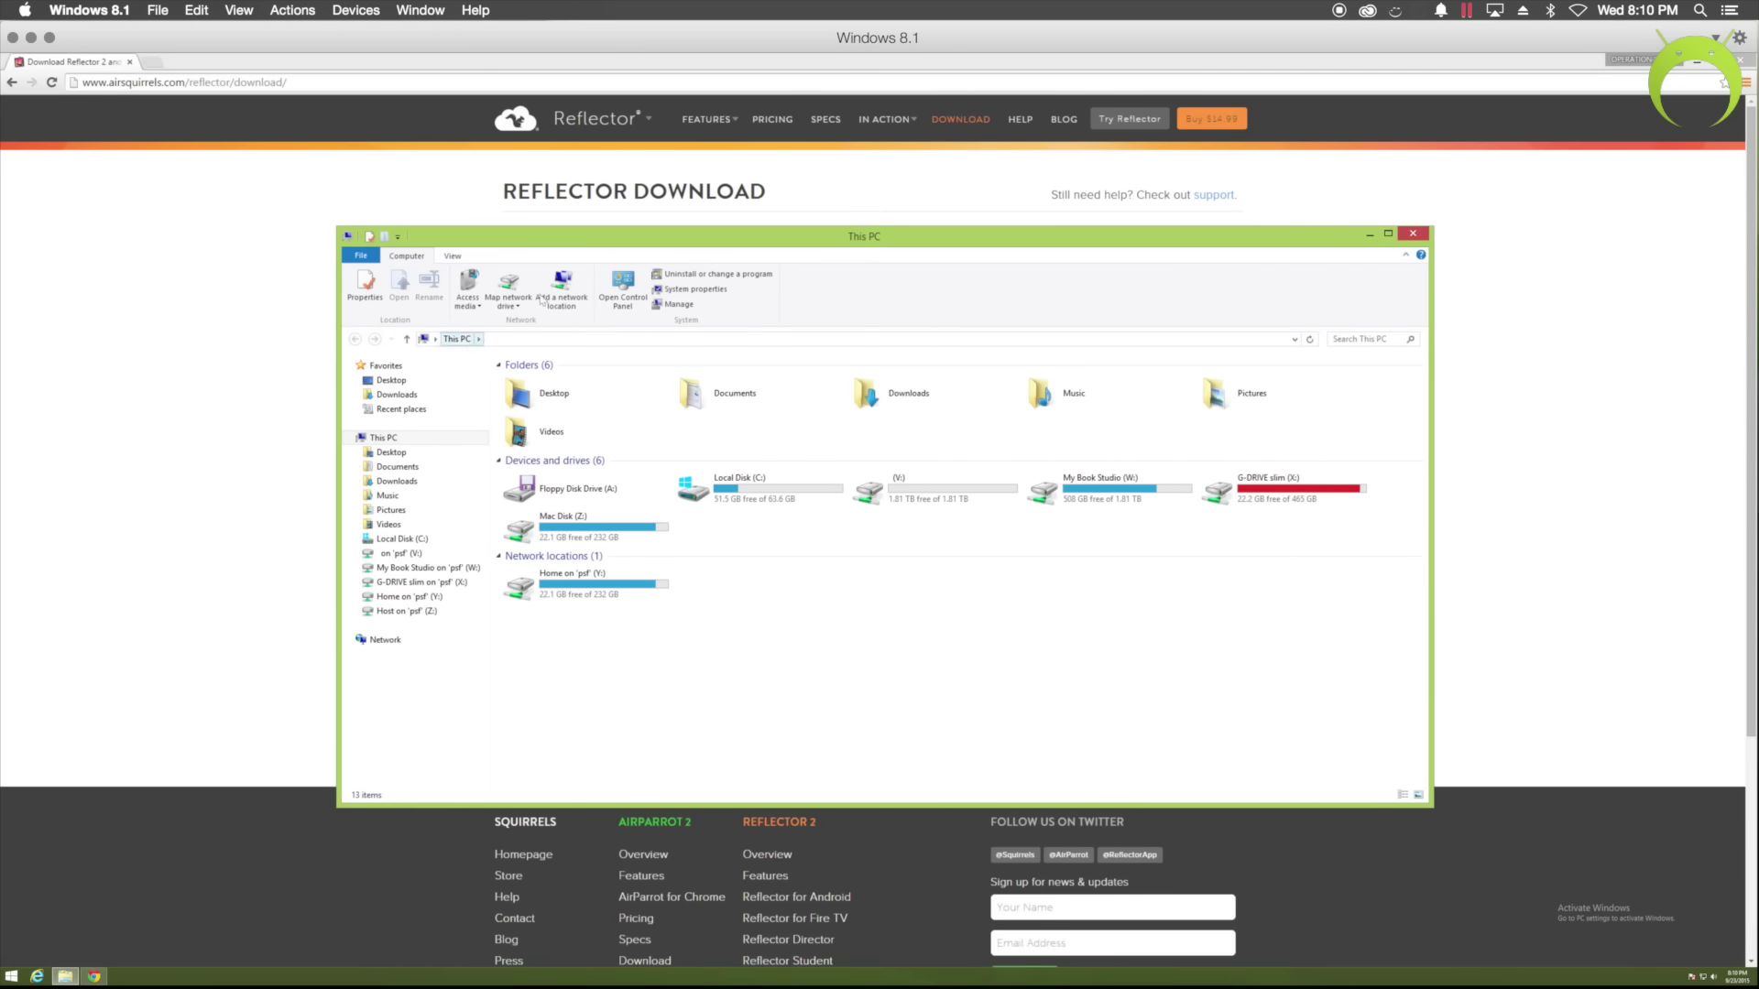
{"action": "left_click", "coordinate": [695, 289]}
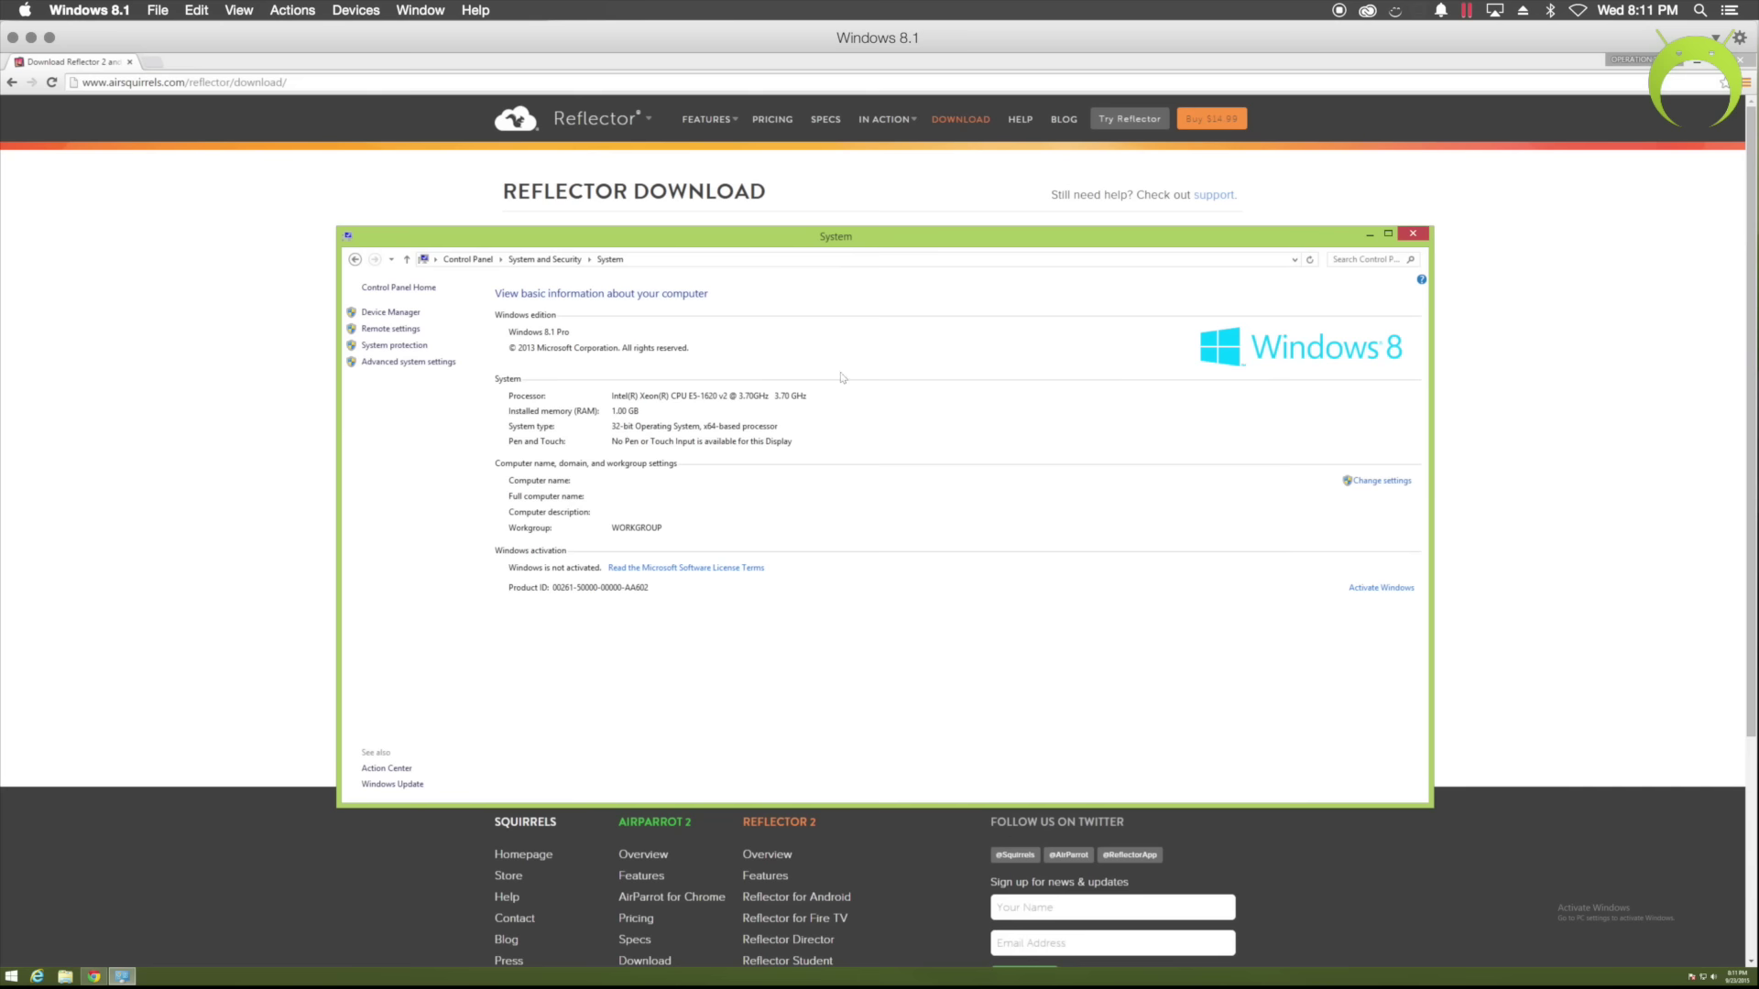
{"action": "left_click", "coordinate": [1412, 234]}
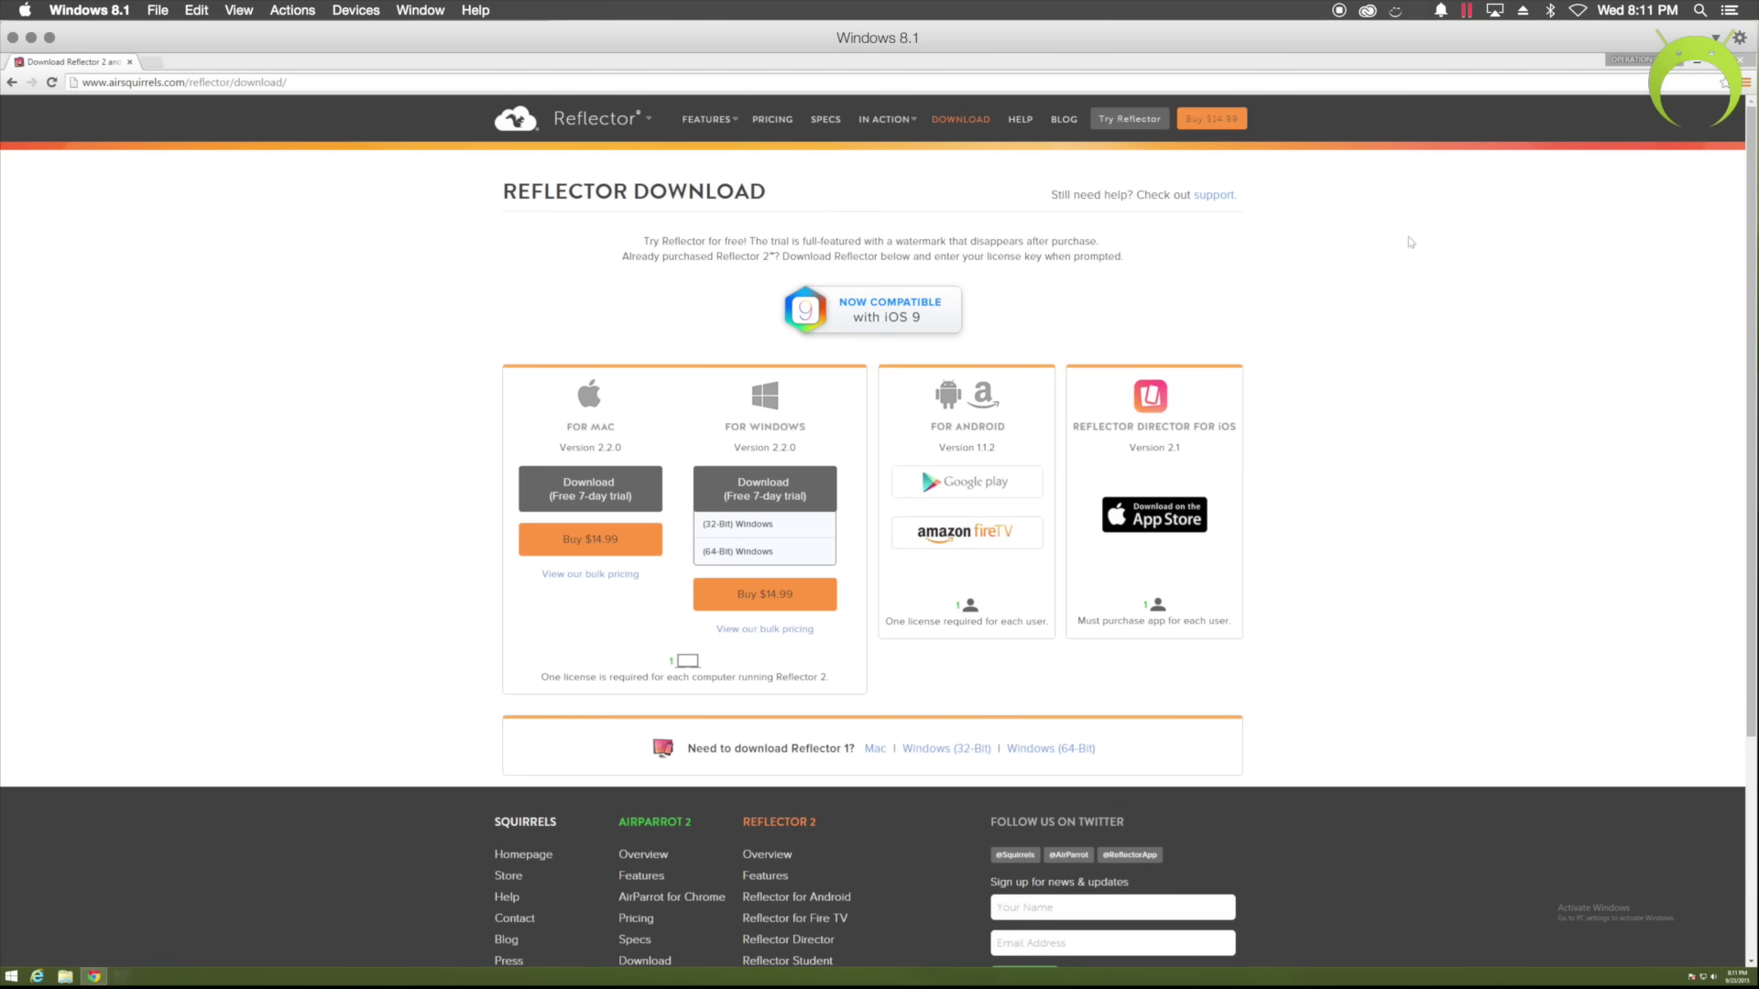
{"action": "left_click", "coordinate": [771, 527]}
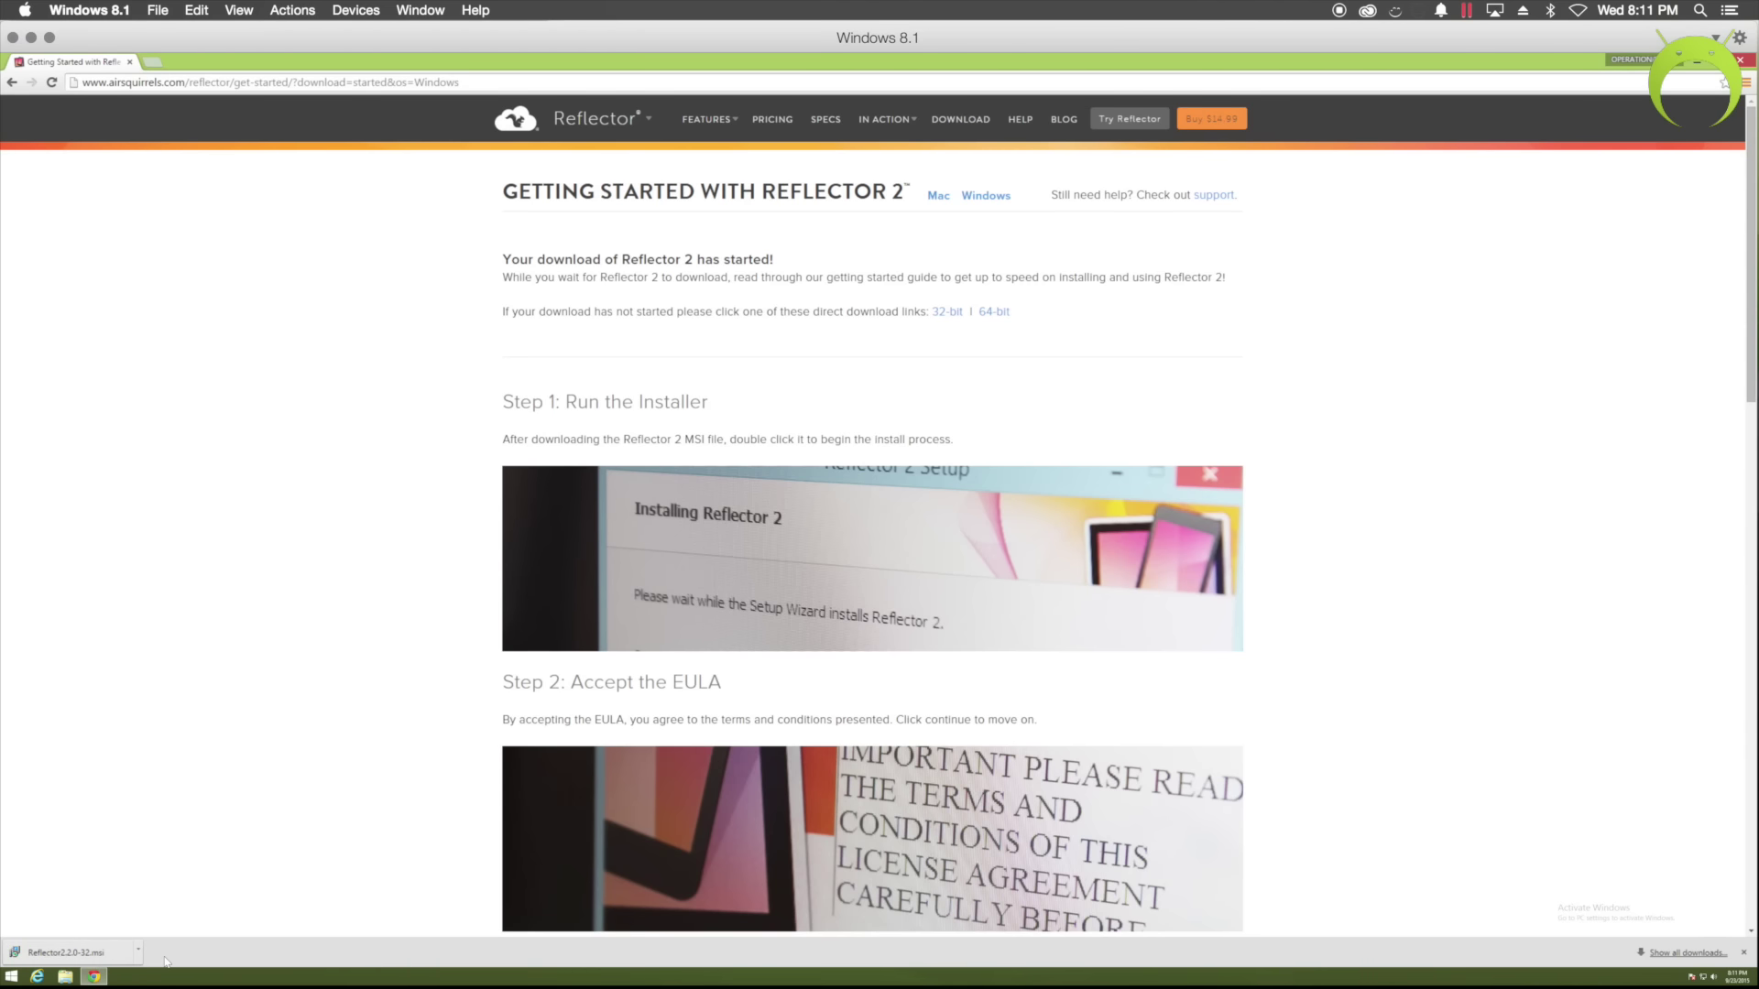
- Run the downloaded Reflector2.2.0-32.msi, accept the license agreement and start the installation
{"action": "scroll", "coordinate": [1317, 638], "scroll_direction": "down", "scroll_amount": 8}
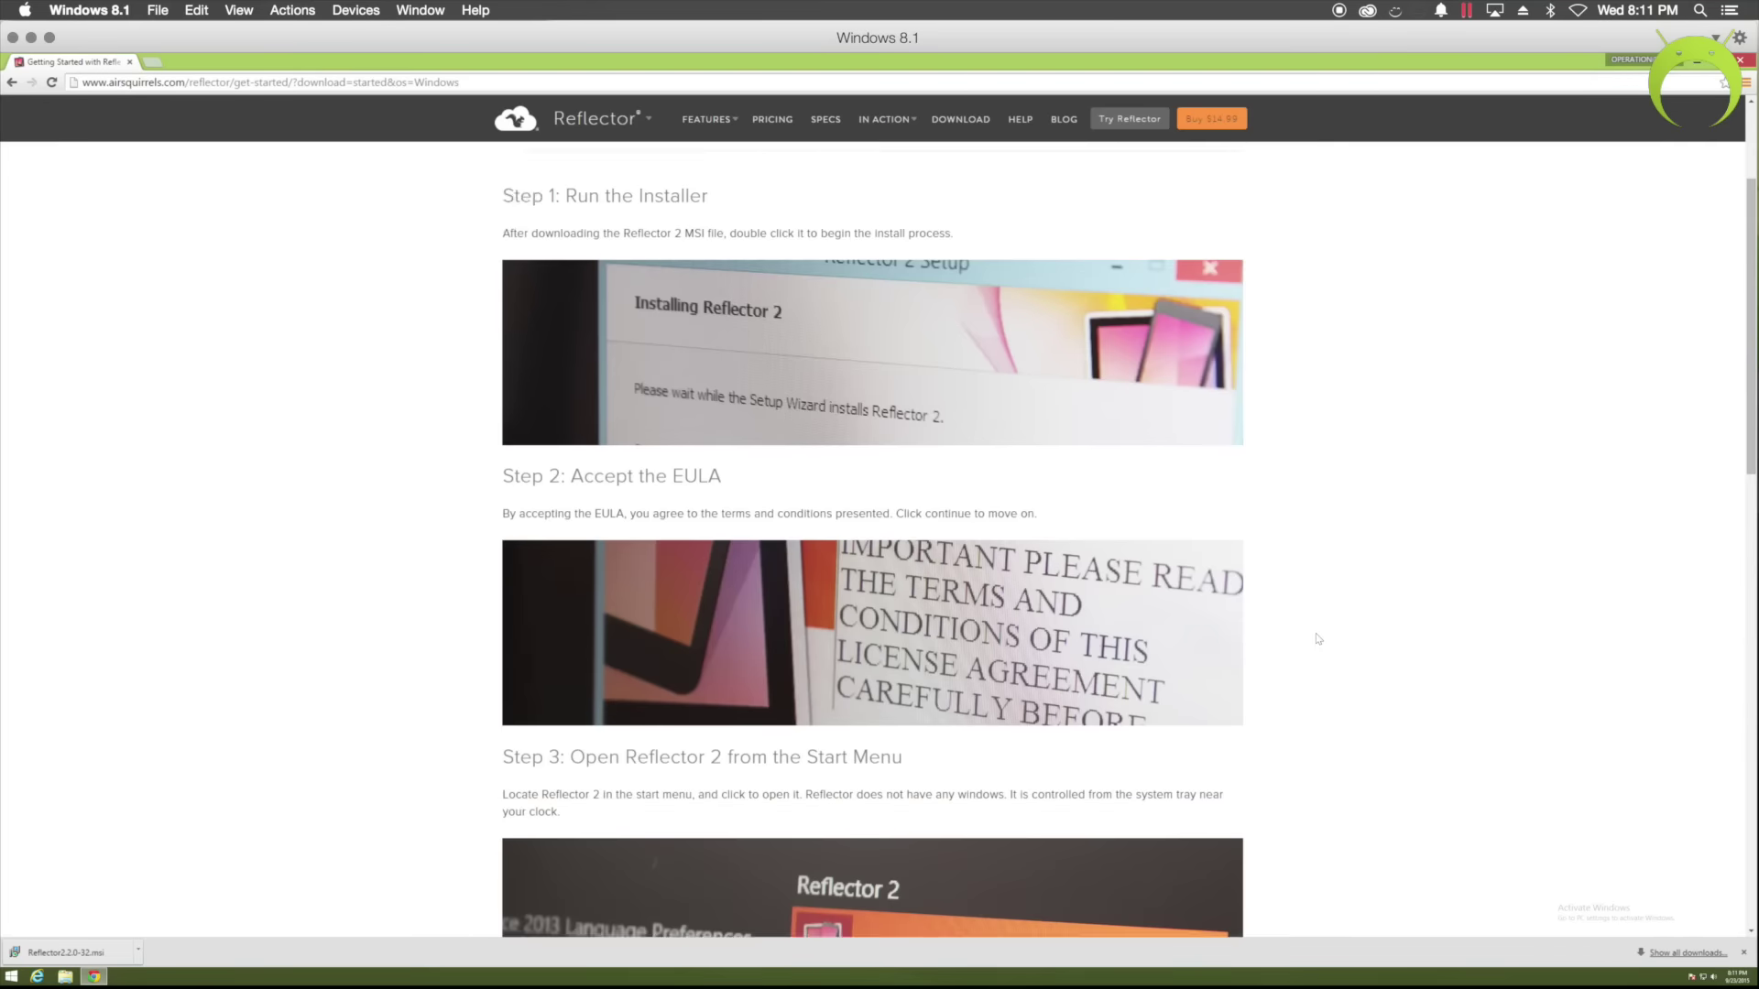
{"action": "scroll", "coordinate": [1317, 639], "scroll_direction": "down", "scroll_amount": 1}
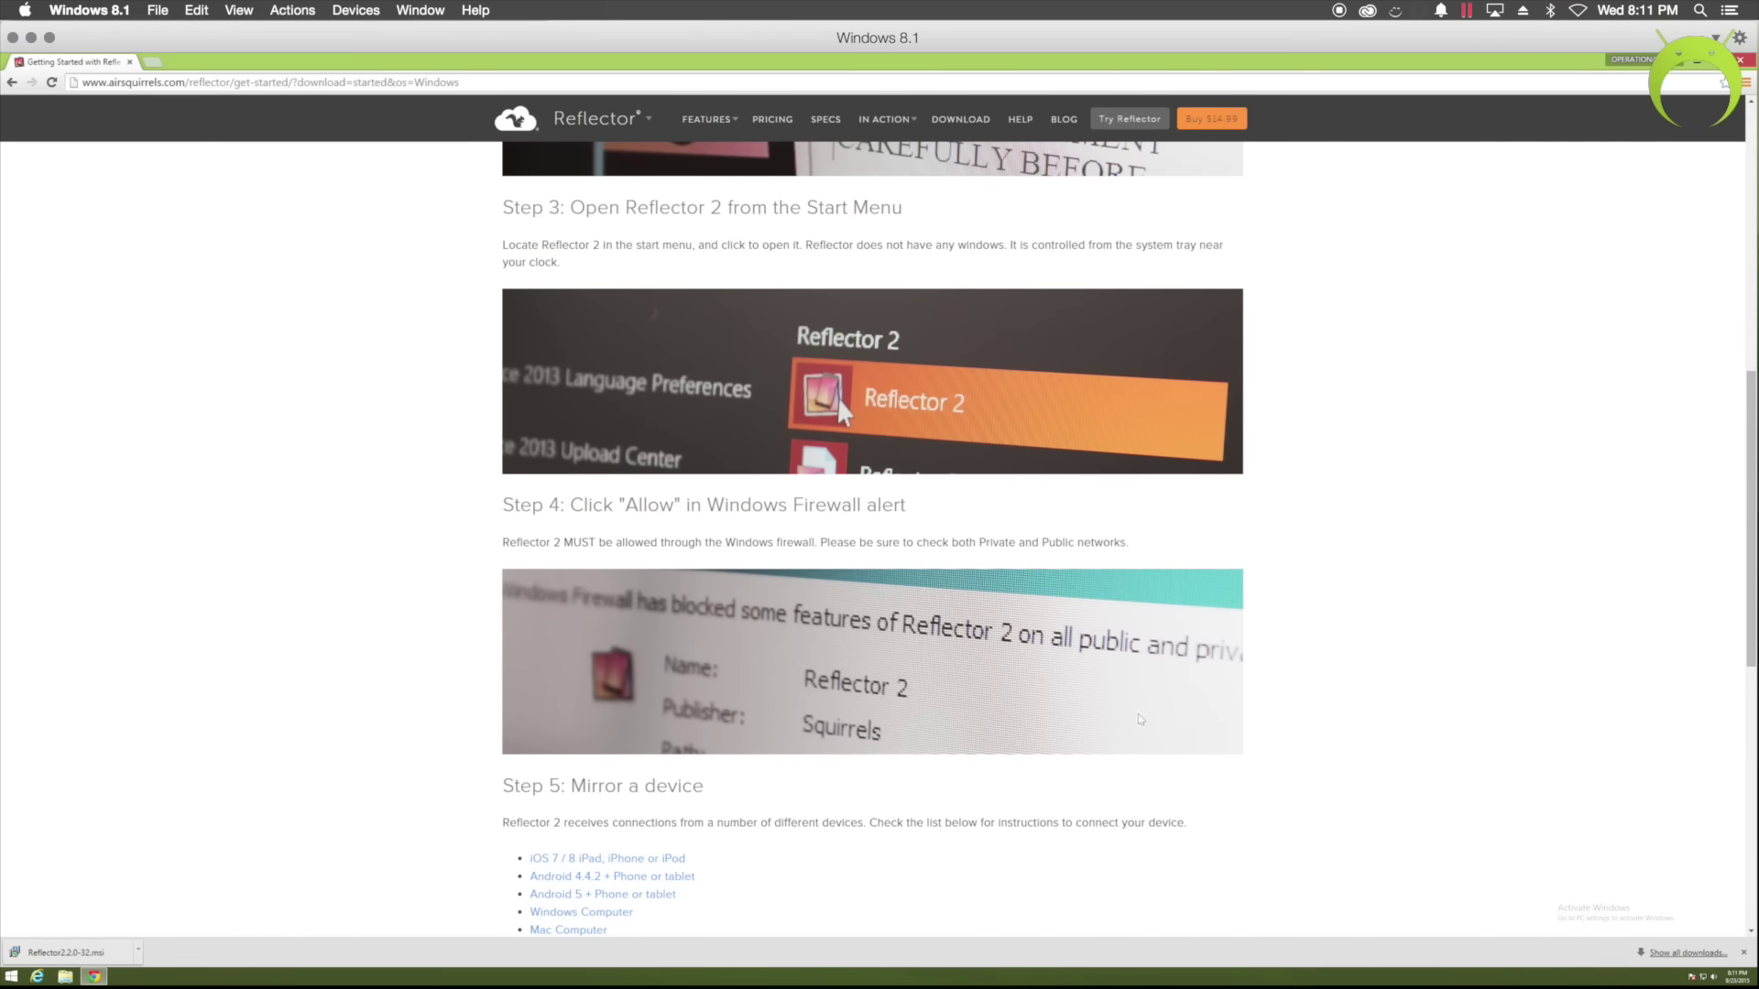
{"action": "left_click", "coordinate": [50, 949]}
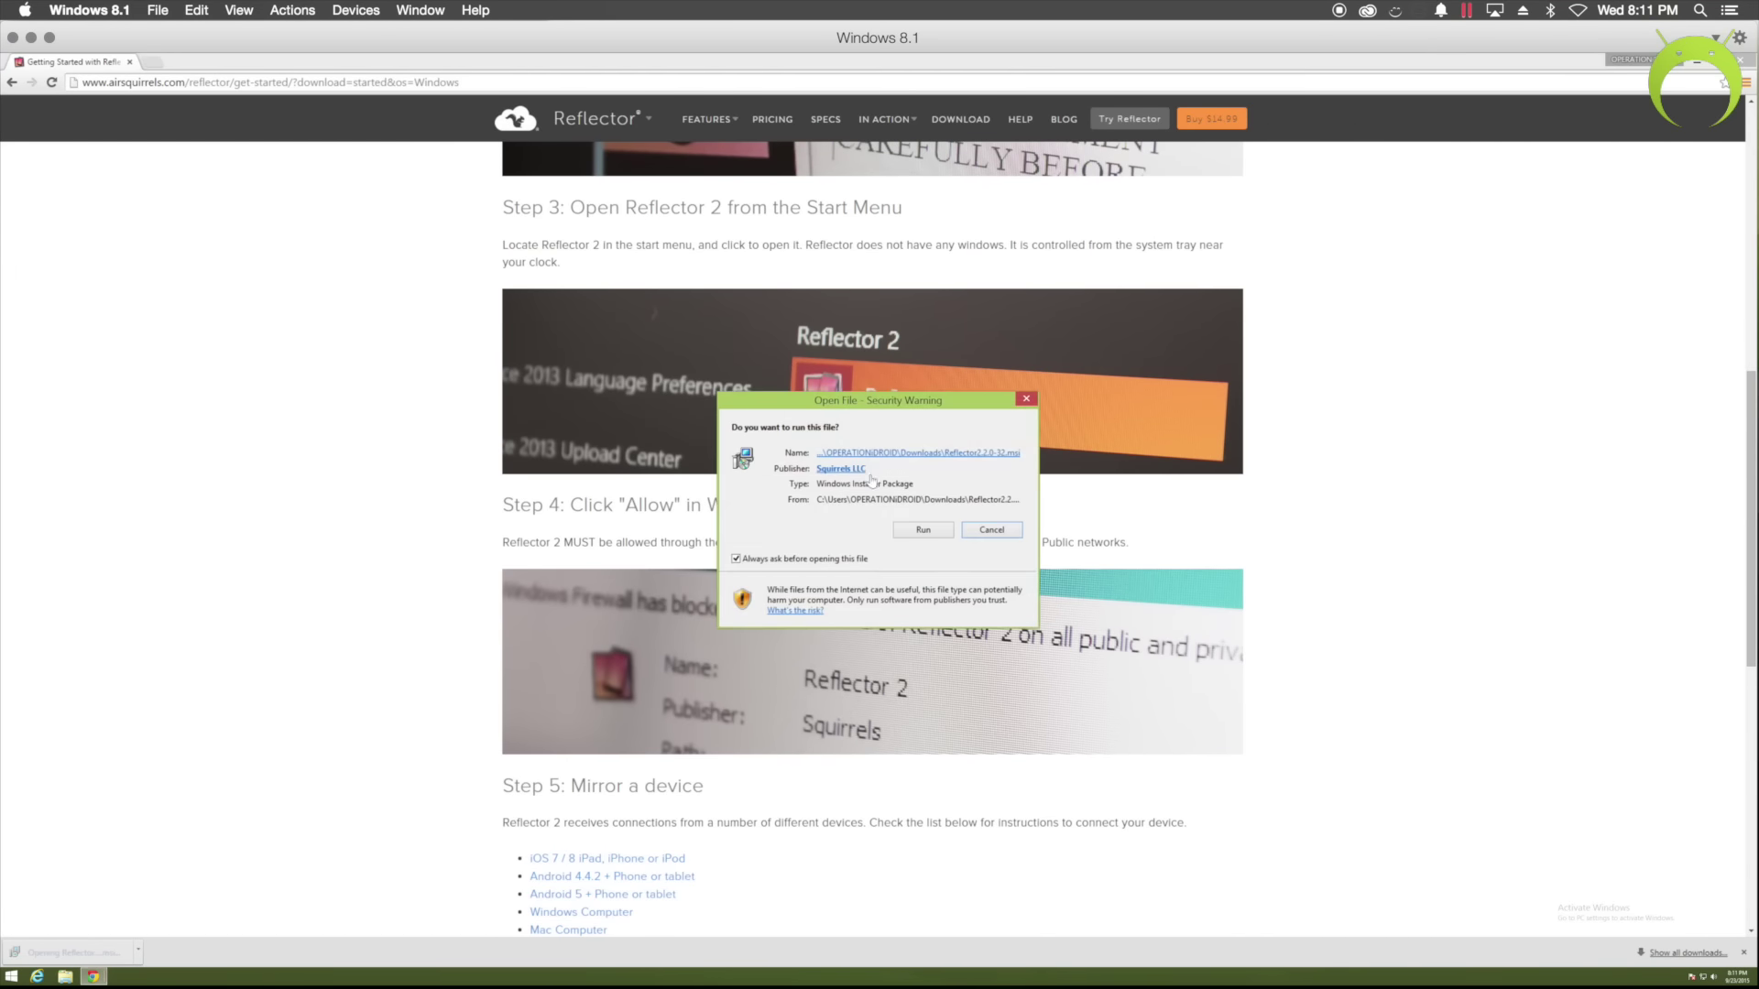
{"action": "left_click", "coordinate": [923, 529]}
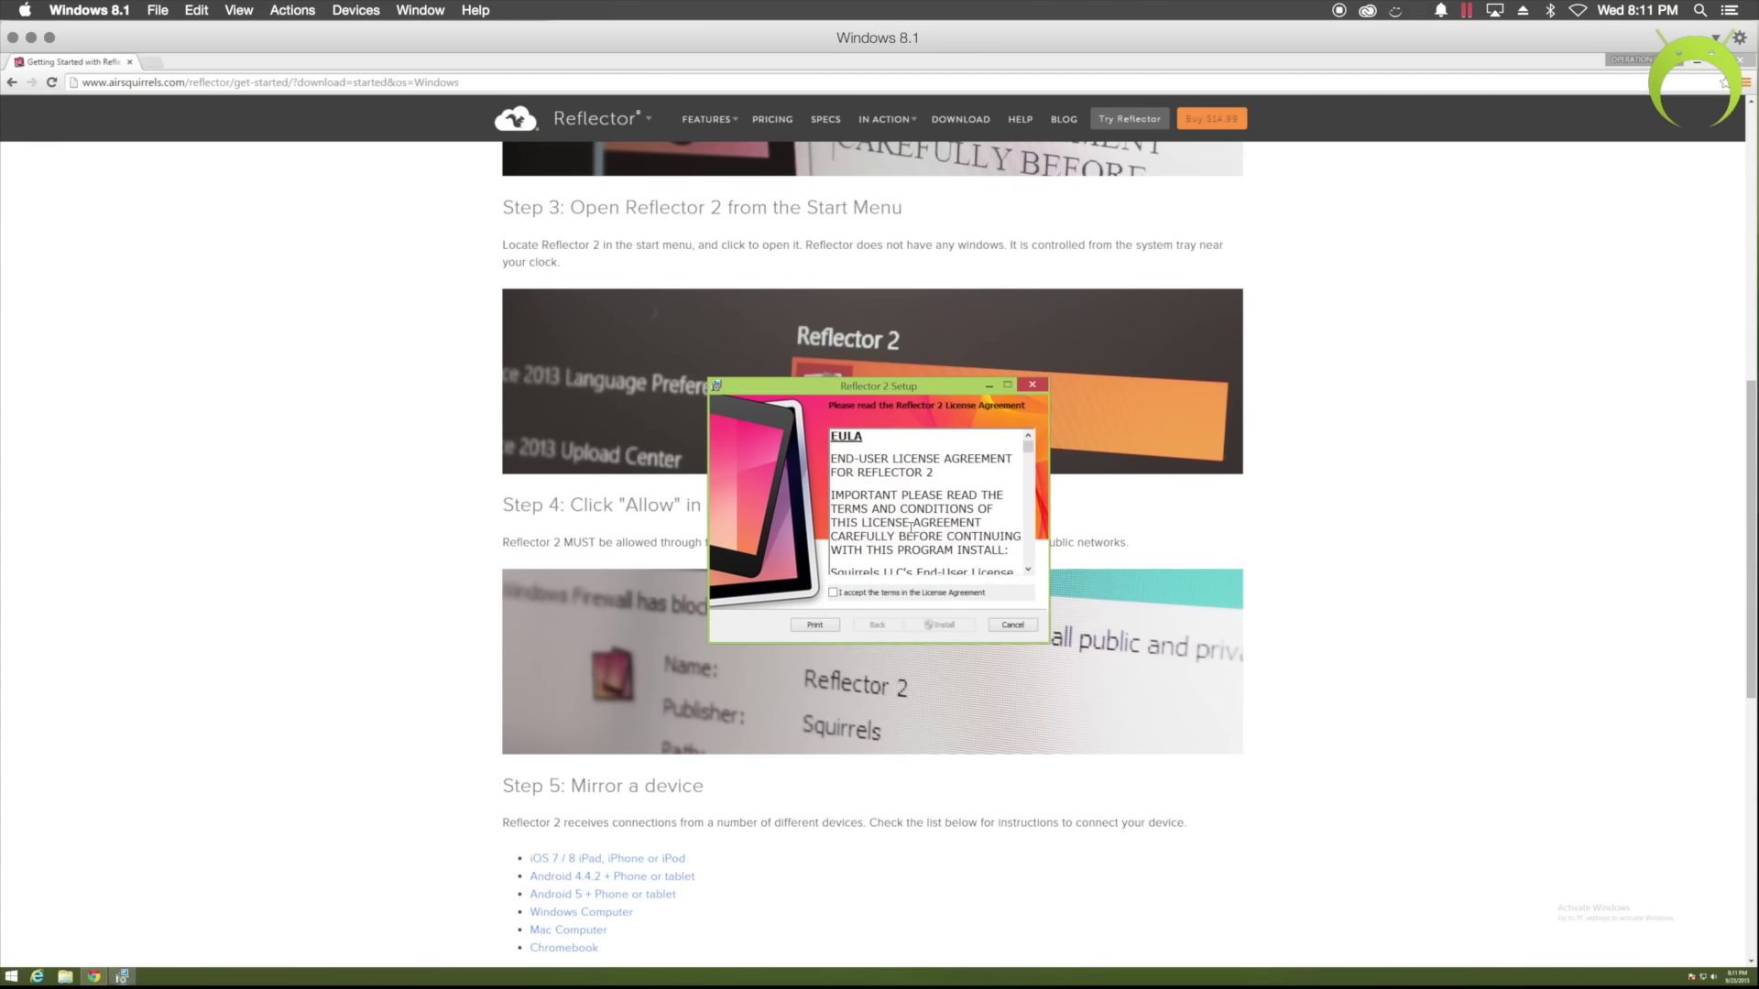
{"action": "left_click", "coordinate": [853, 593]}
{"action": "left_click", "coordinate": [936, 632]}
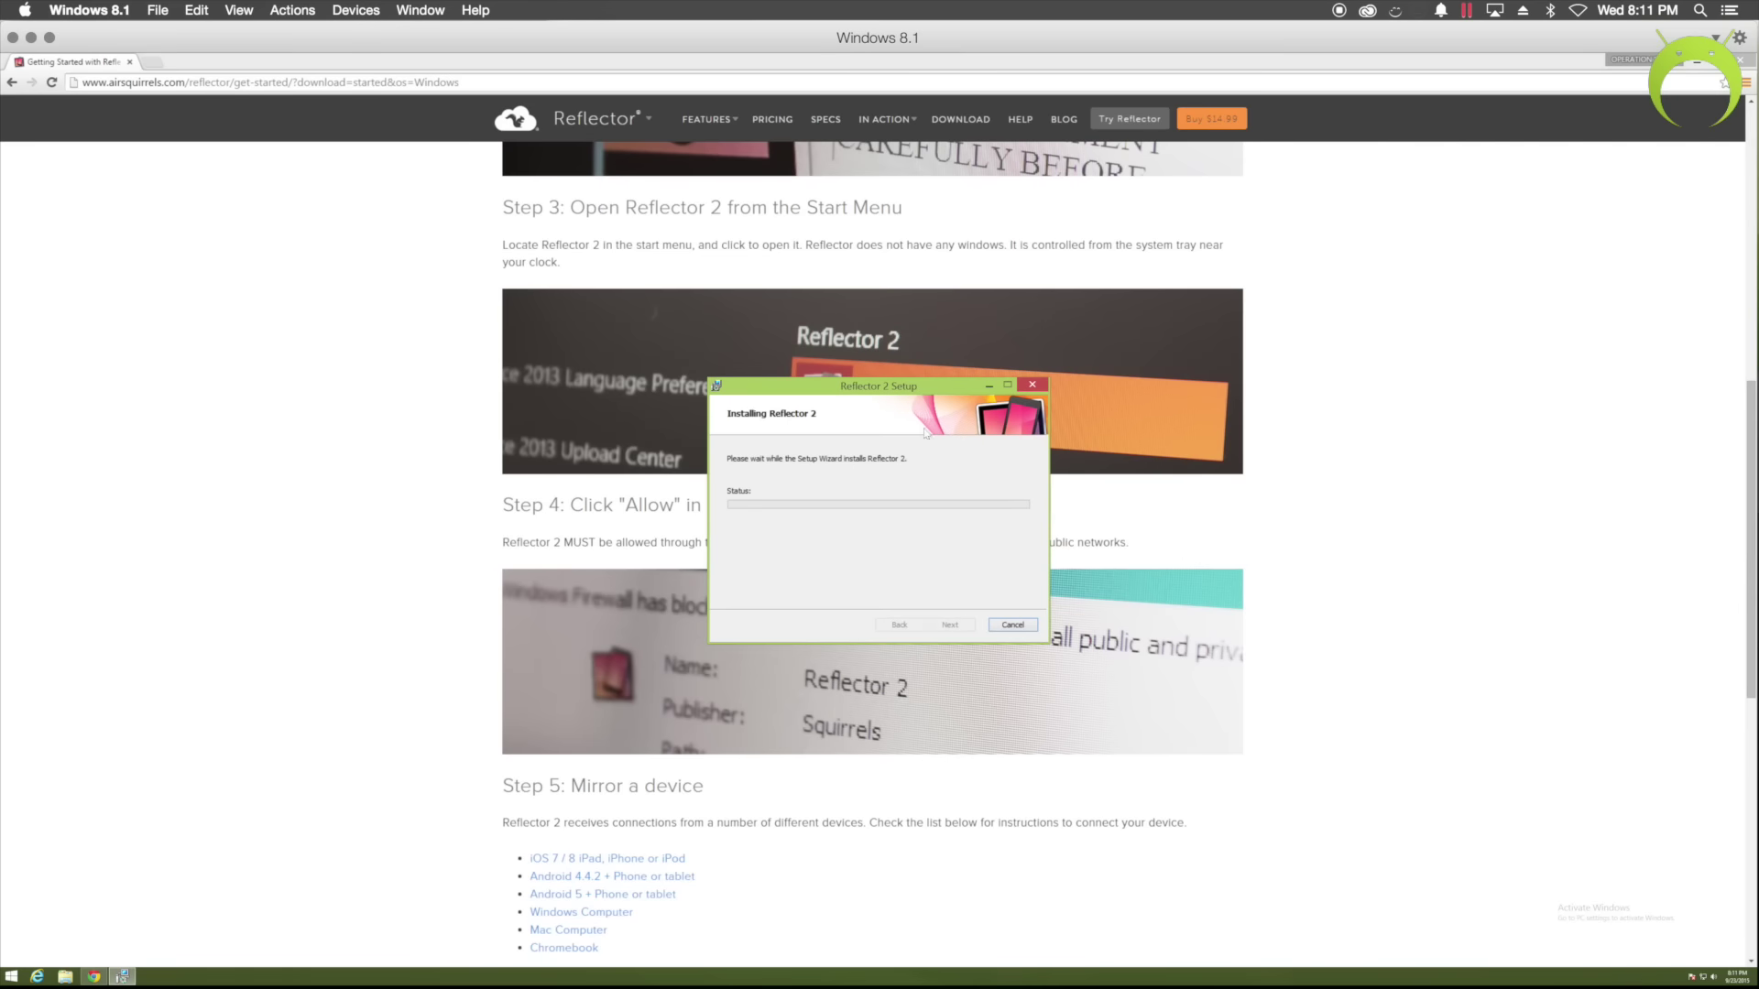
- Allow the installer to make changes, finish the Reflector 2 setup wizard and close the browser
{"action": "left_click_drag", "start_coordinate": [935, 386], "coordinate": [368, 292]}
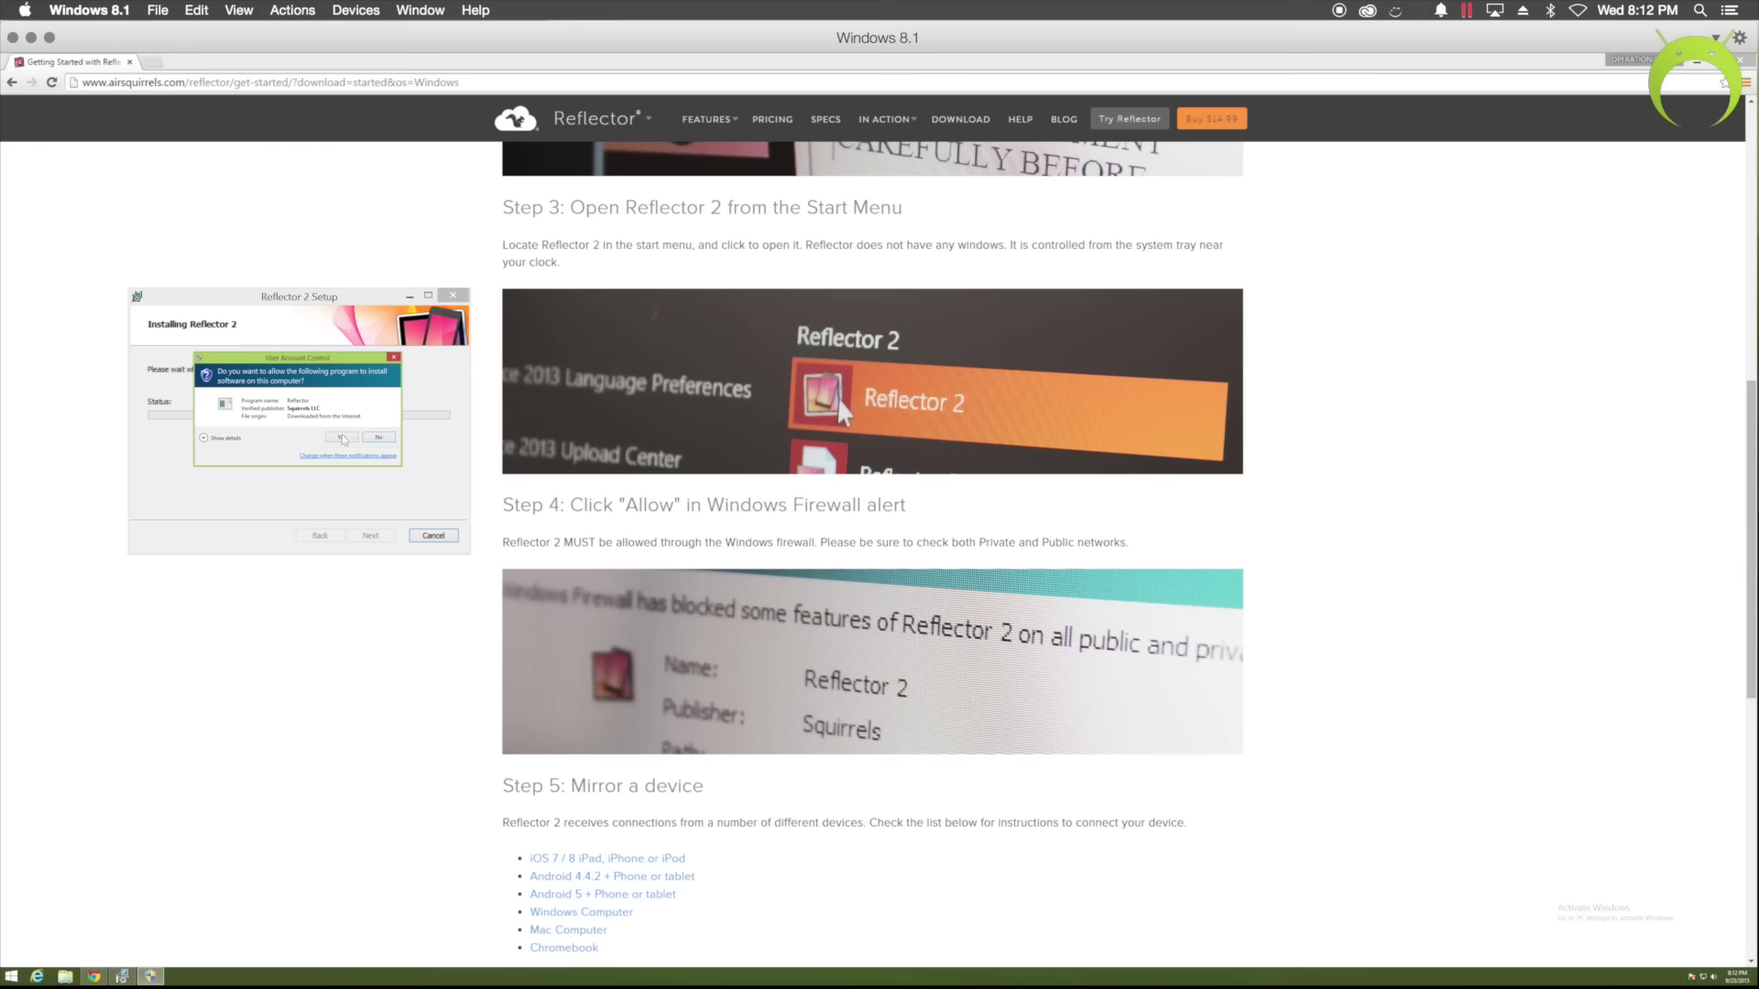
{"action": "left_click", "coordinate": [342, 438]}
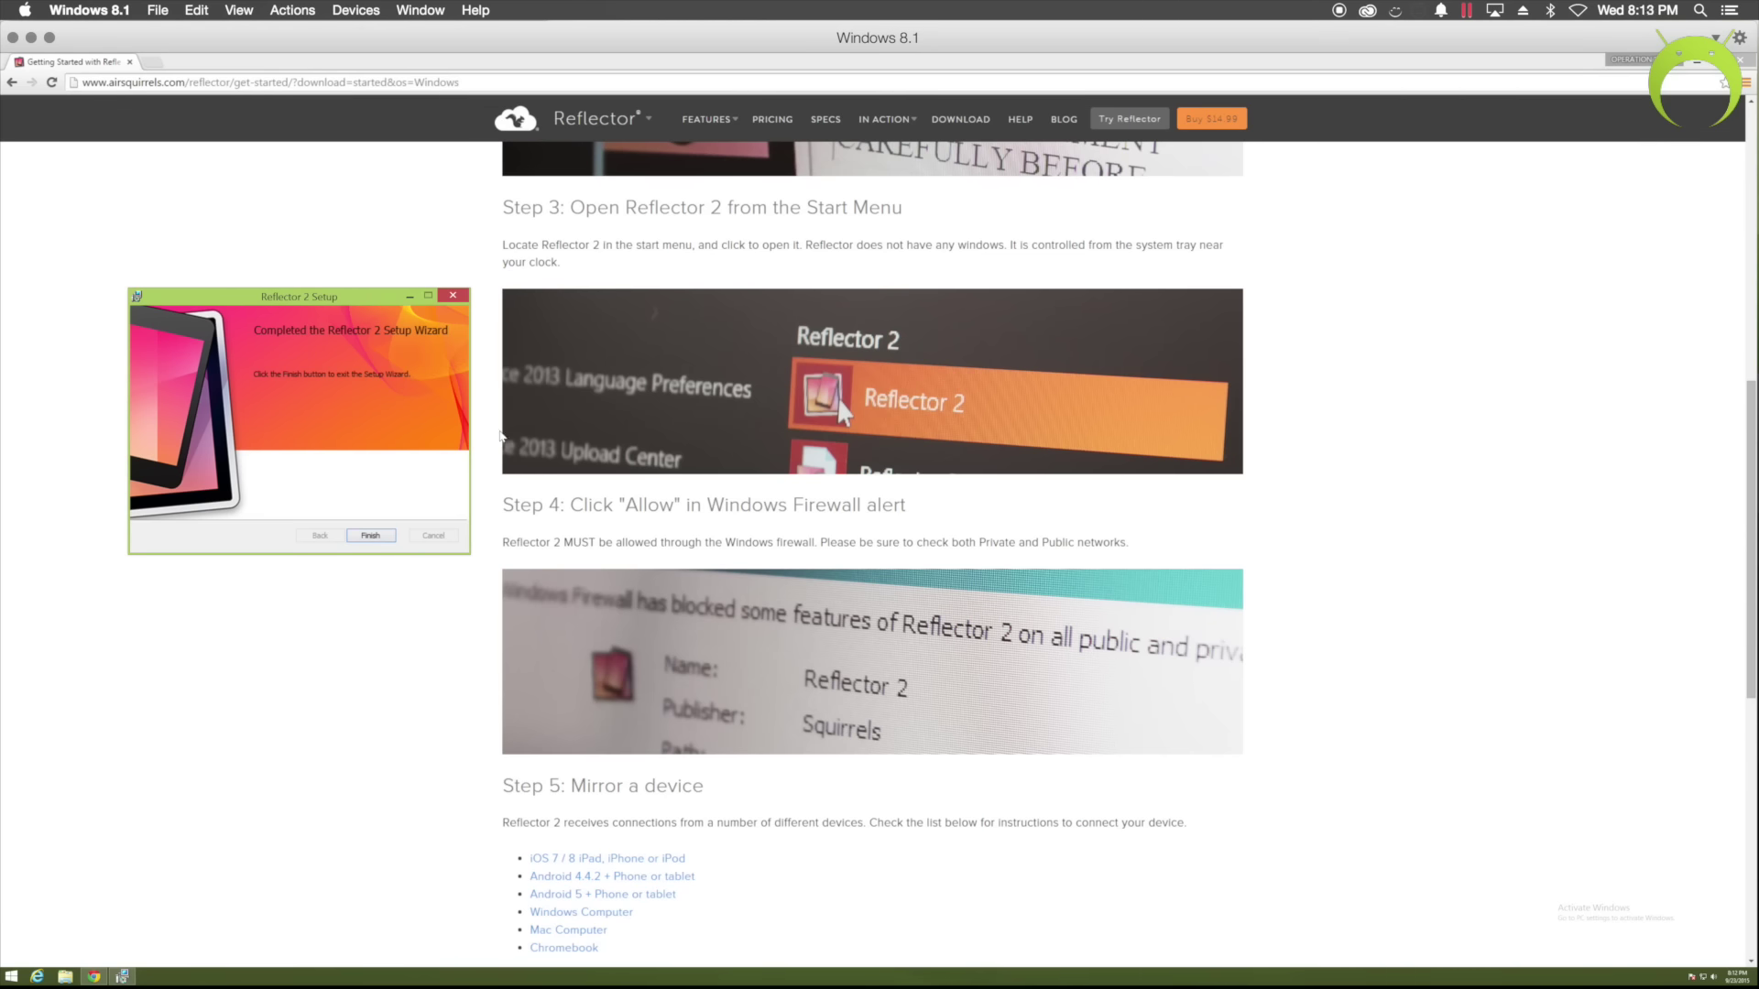
{"action": "left_click", "coordinate": [376, 536]}
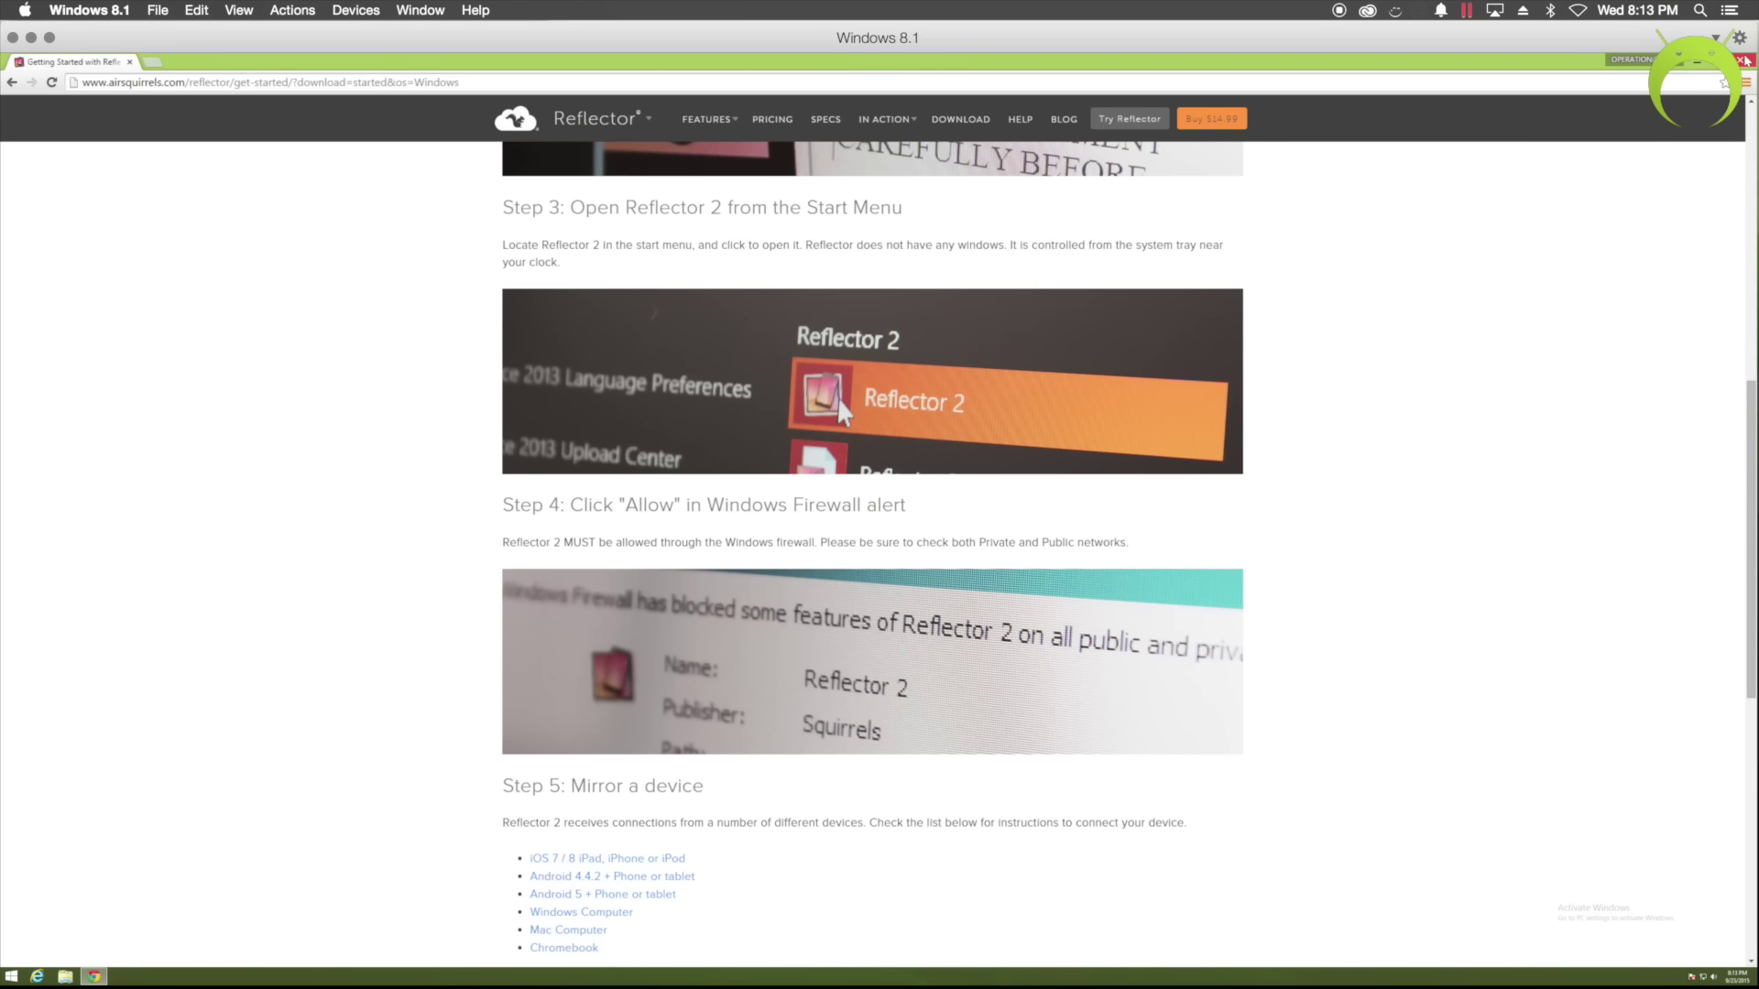
{"action": "left_click", "coordinate": [1744, 61]}
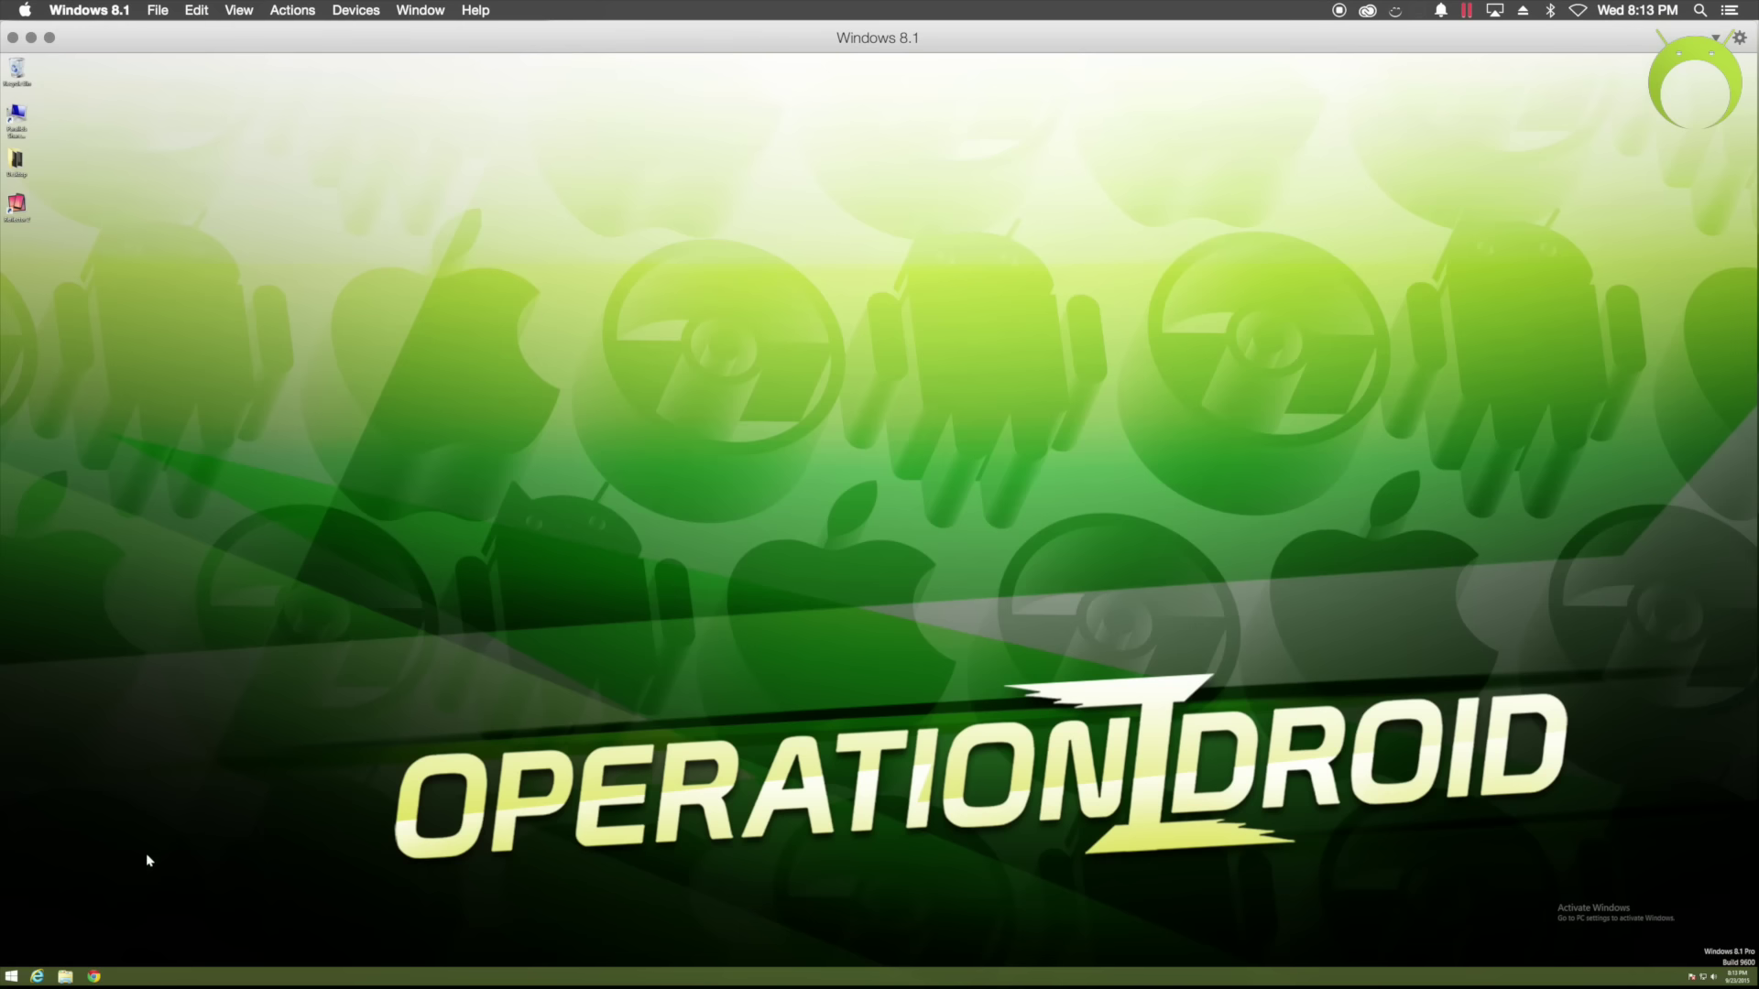
- Launch Reflector 2 from the installed apps, allow it through Windows Firewall on public networks and start the trial
{"action": "left_click", "coordinate": [11, 977]}
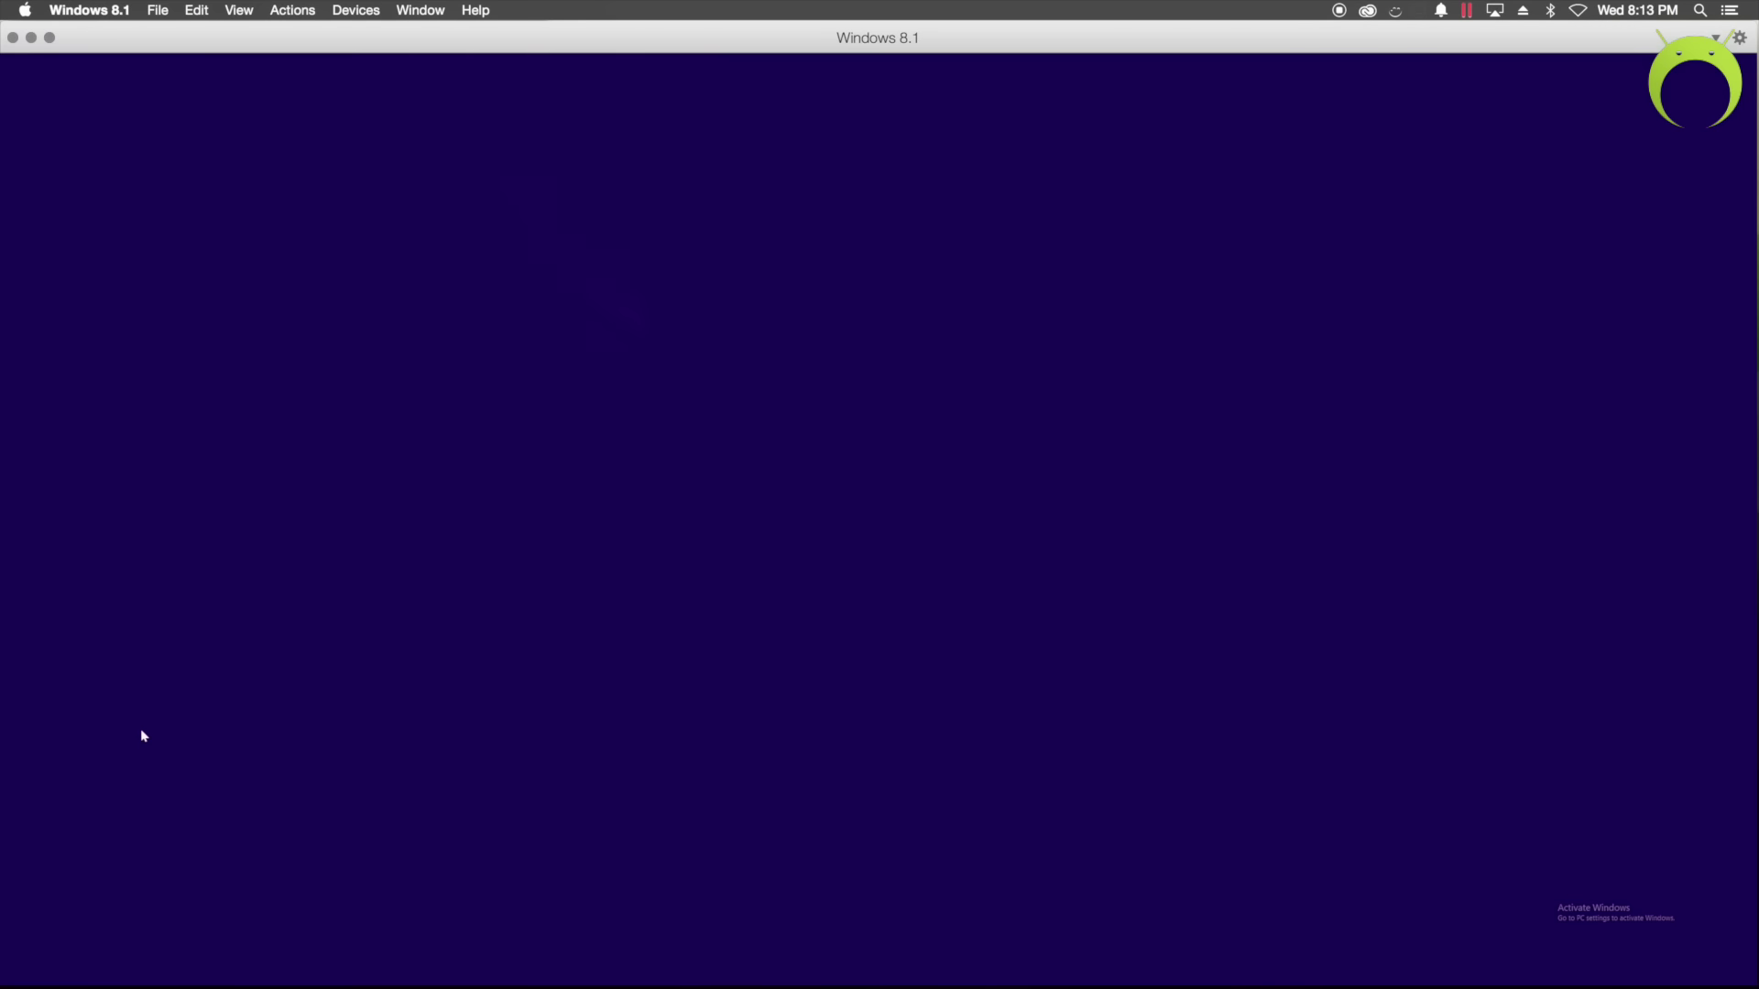
{"action": "left_click", "coordinate": [85, 943]}
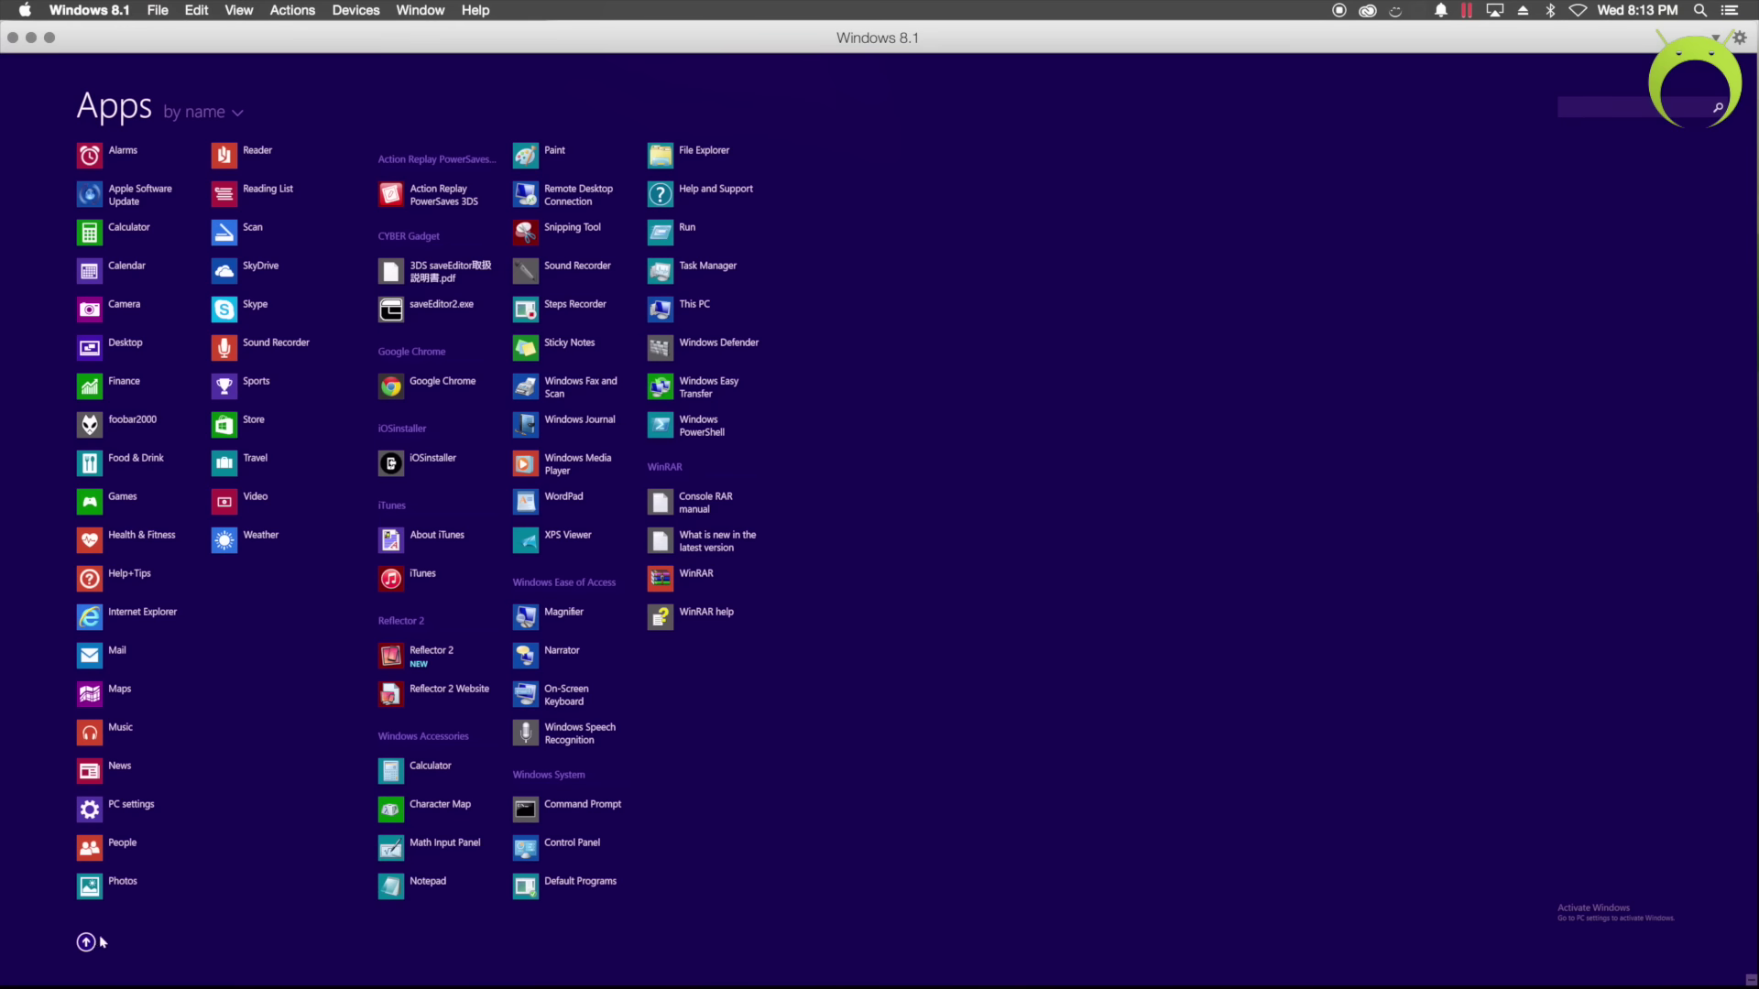
{"action": "left_click", "coordinate": [411, 655]}
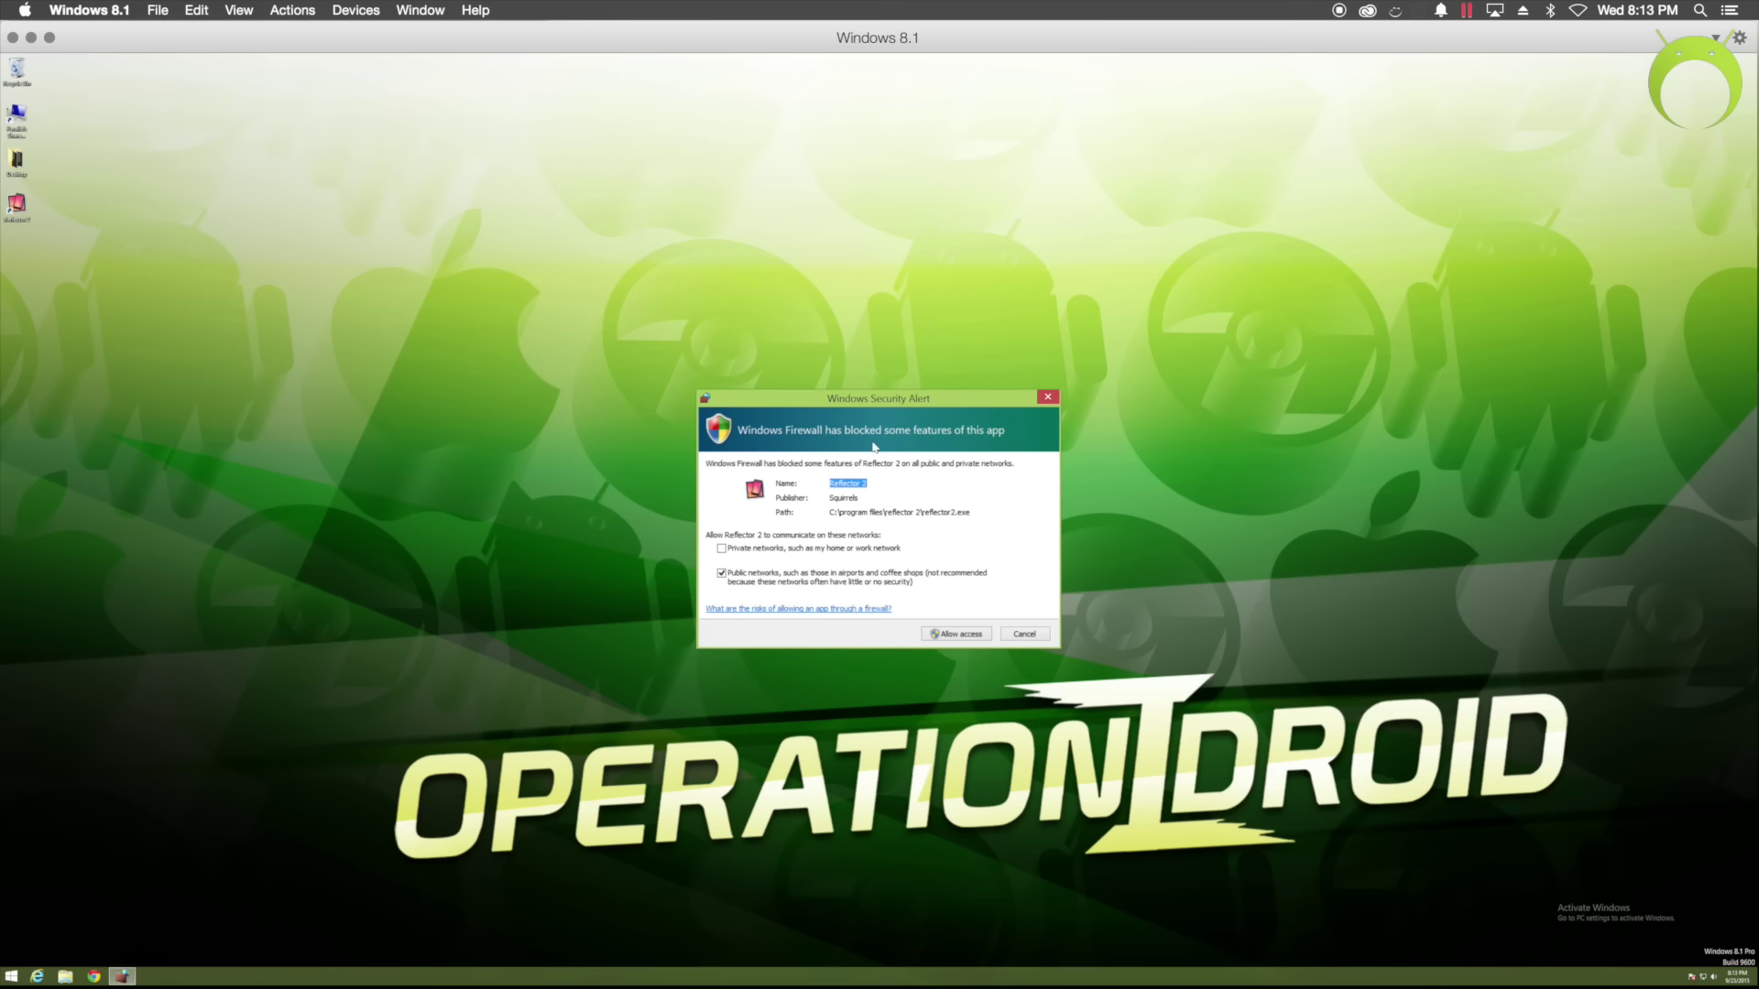
{"action": "left_click", "coordinate": [944, 635]}
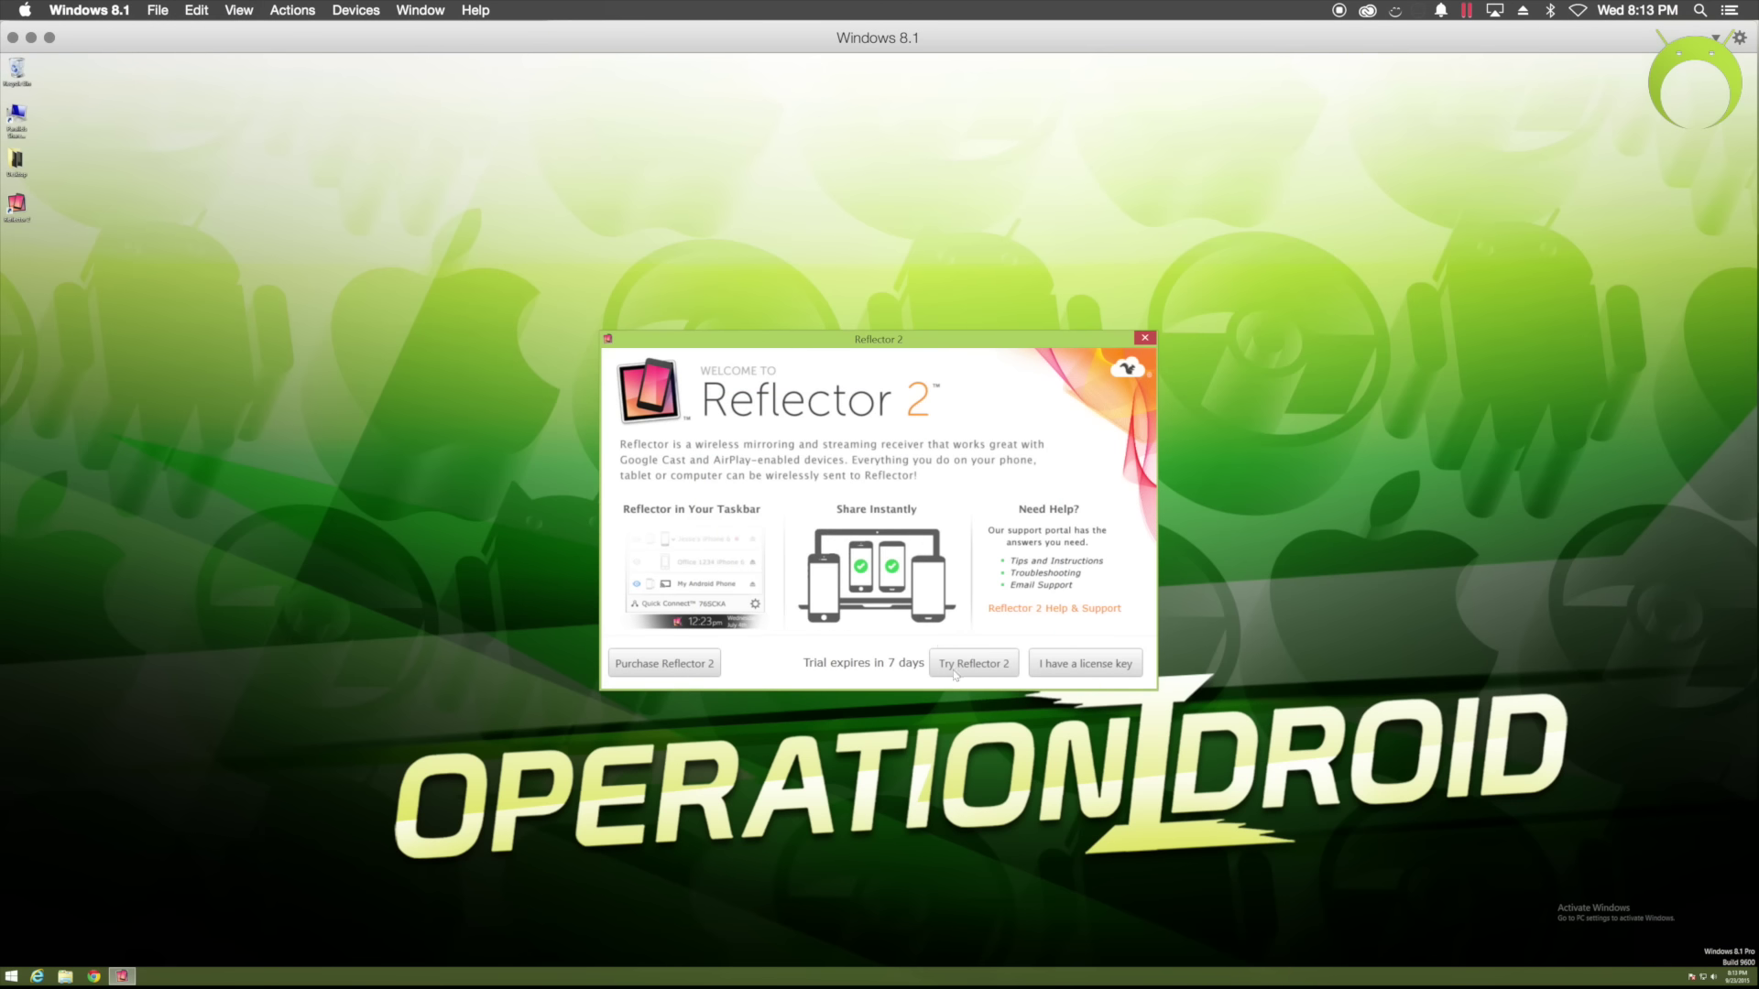
{"action": "left_click", "coordinate": [954, 674]}
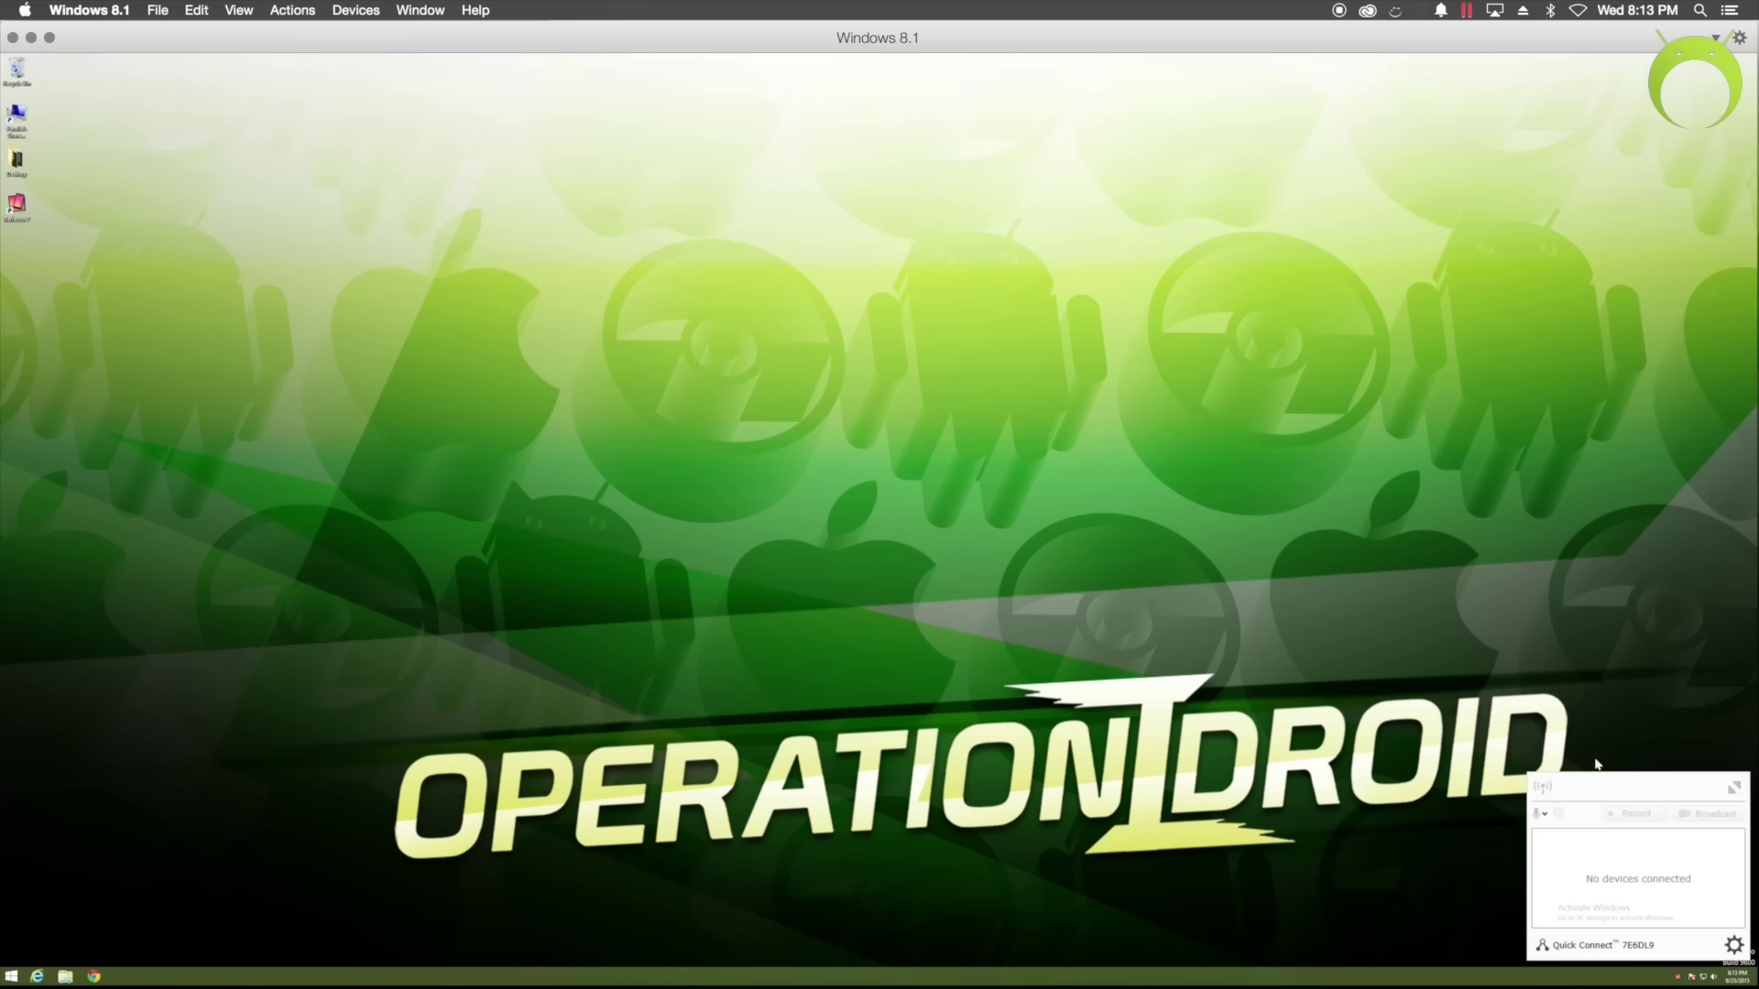
- Hide and reopen the Reflector 2 connection window to view the connected devices, and dismiss it
{"action": "left_click", "coordinate": [1679, 978]}
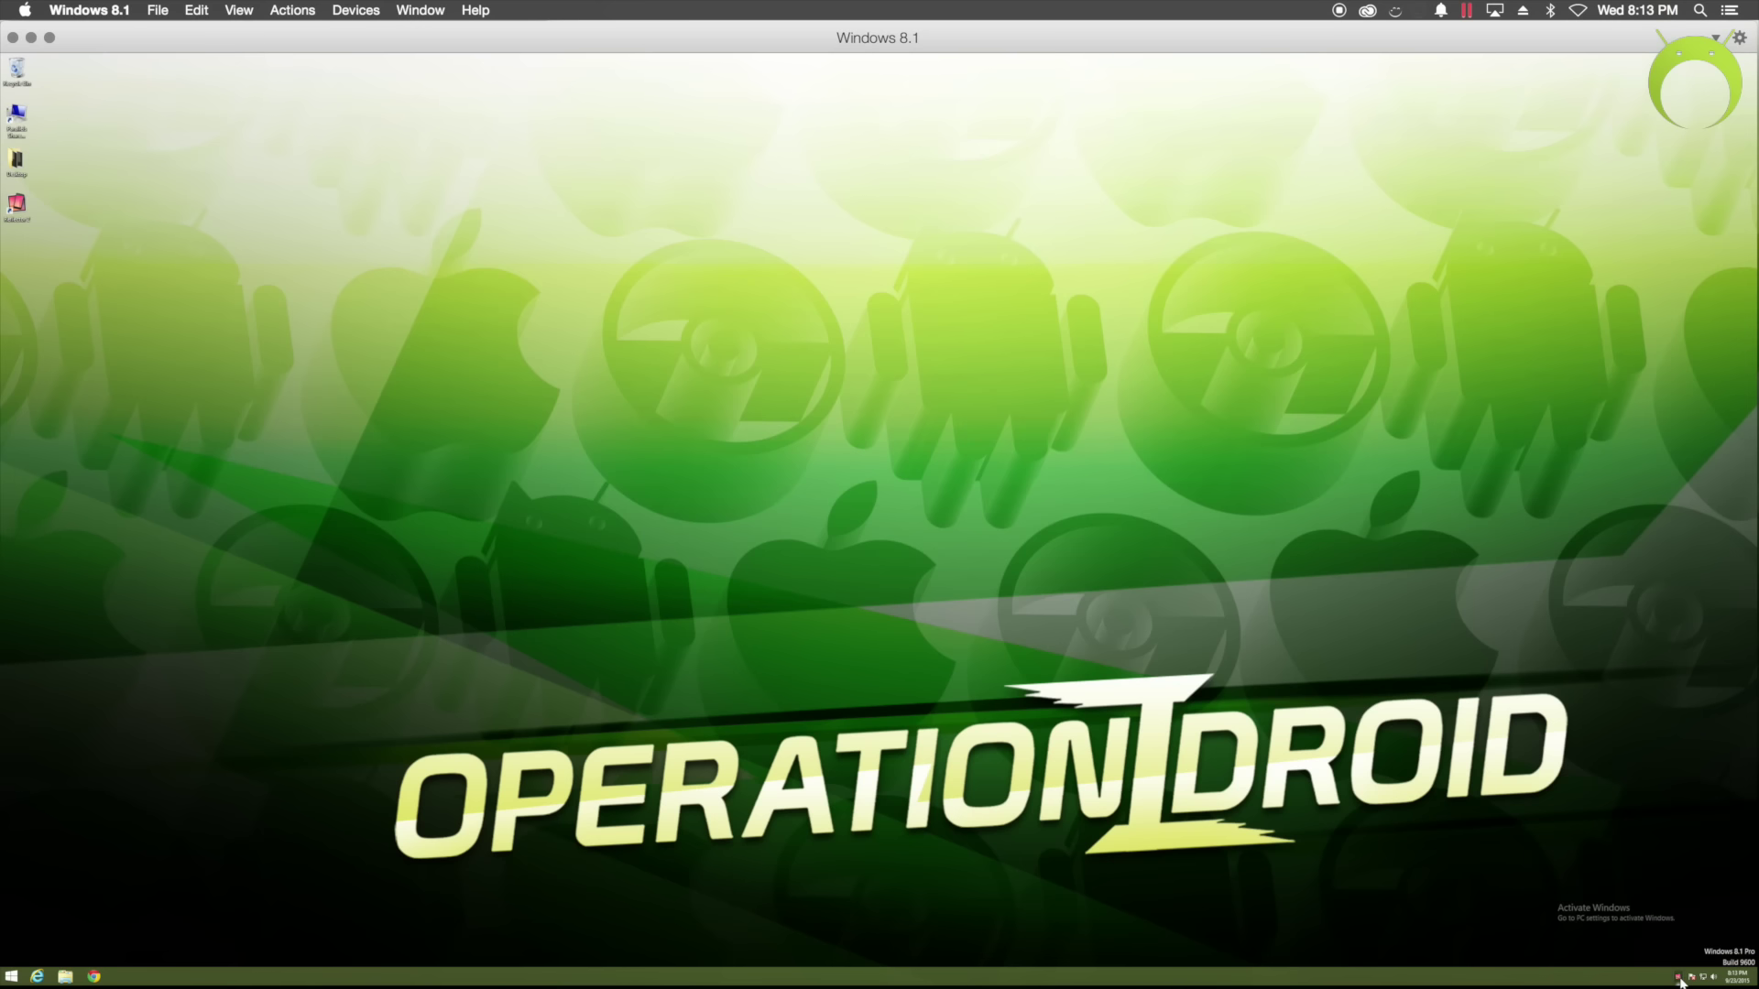
{"action": "left_click", "coordinate": [1679, 979]}
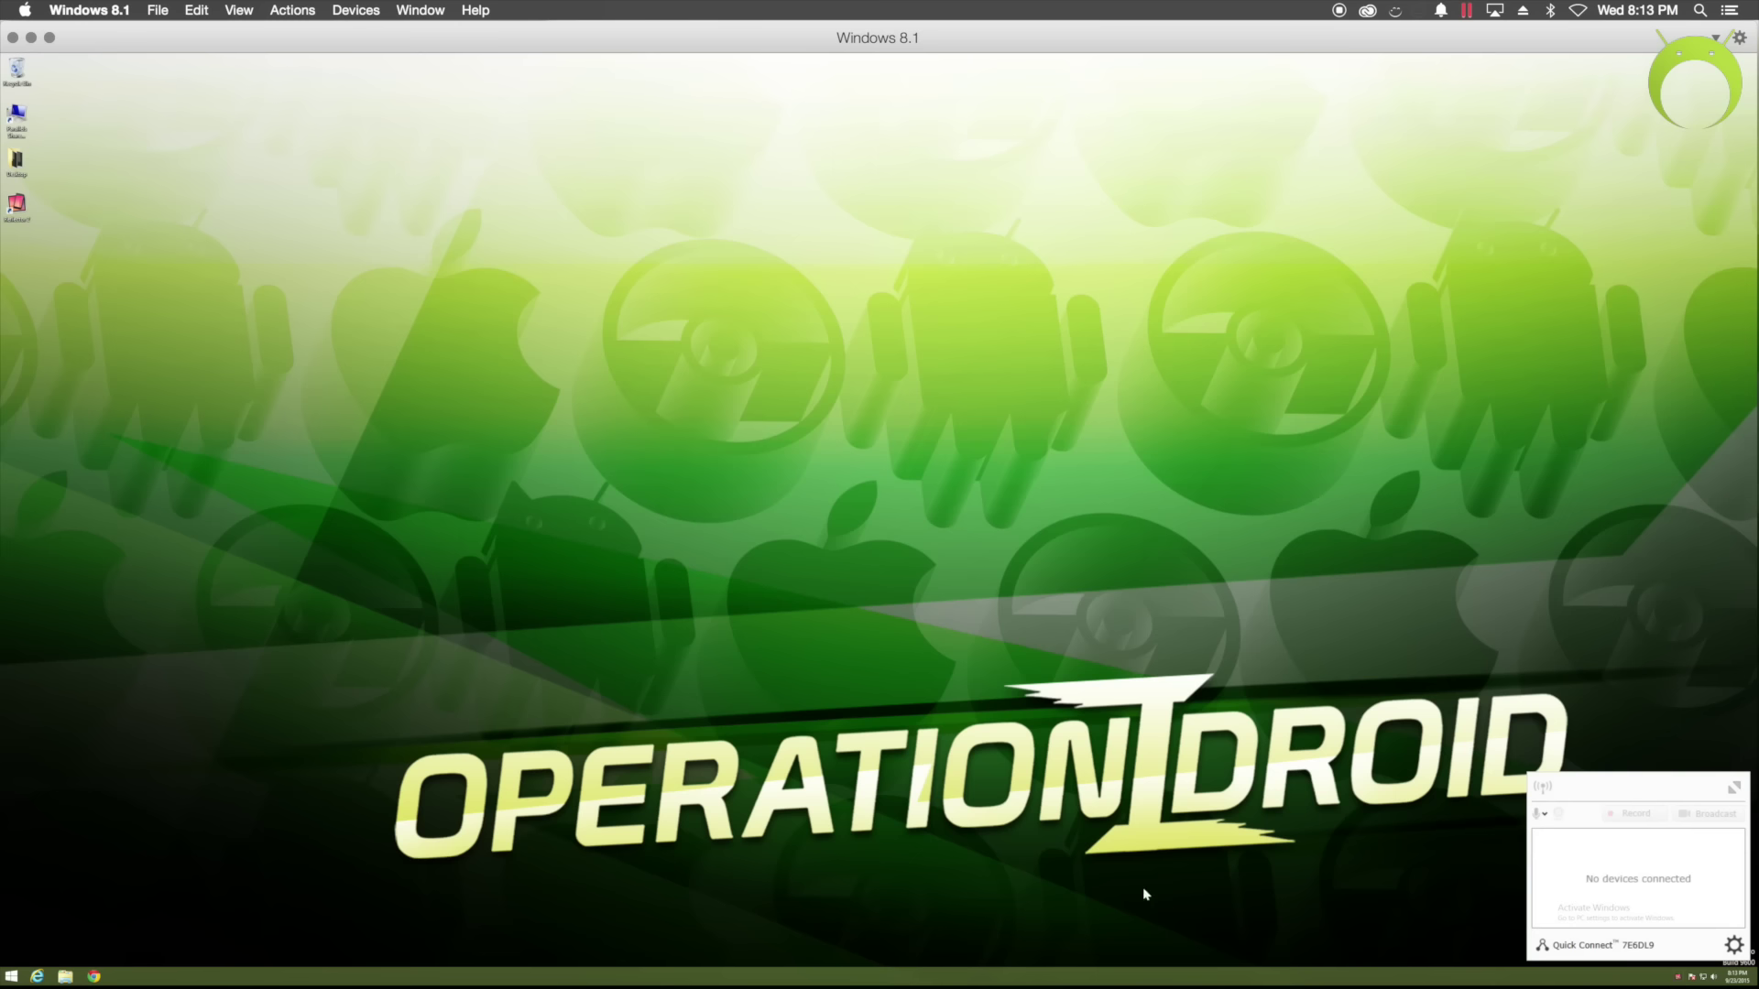
{"action": "left_click", "coordinate": [907, 957]}
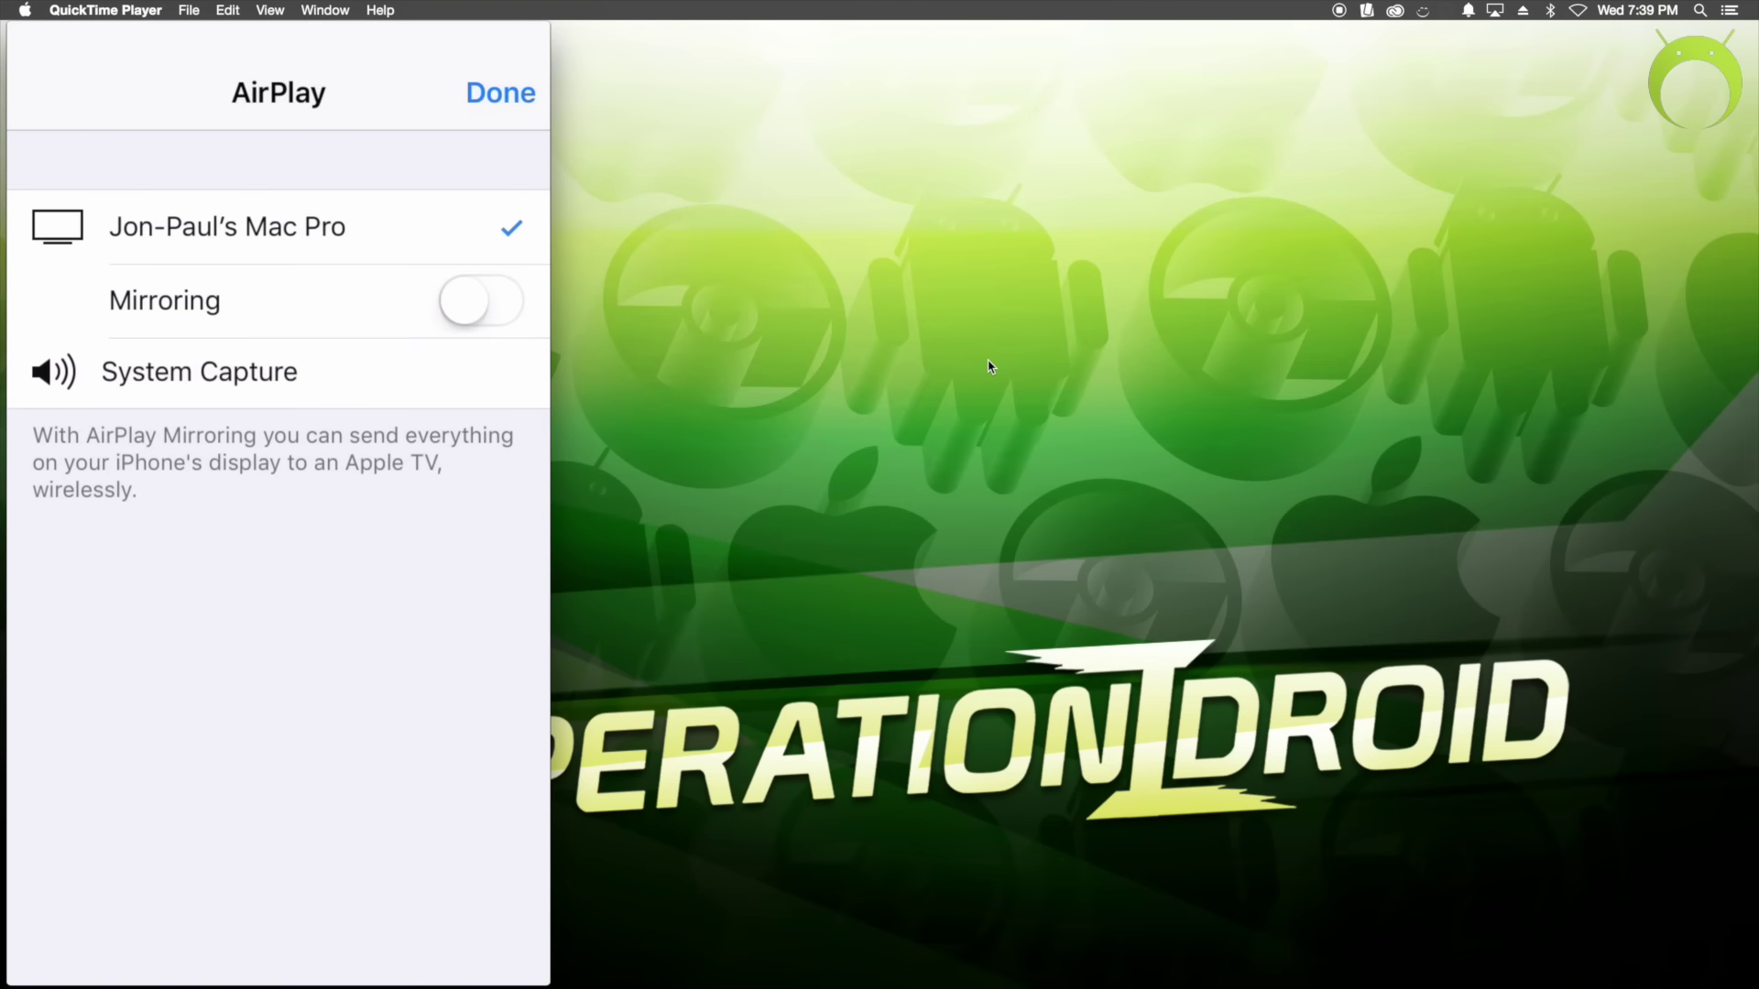
- On the Mac, reposition Reflector 2's mirrored iPhone window and close the AirPlay settings preview
{"action": "left_click", "coordinate": [1374, 7]}
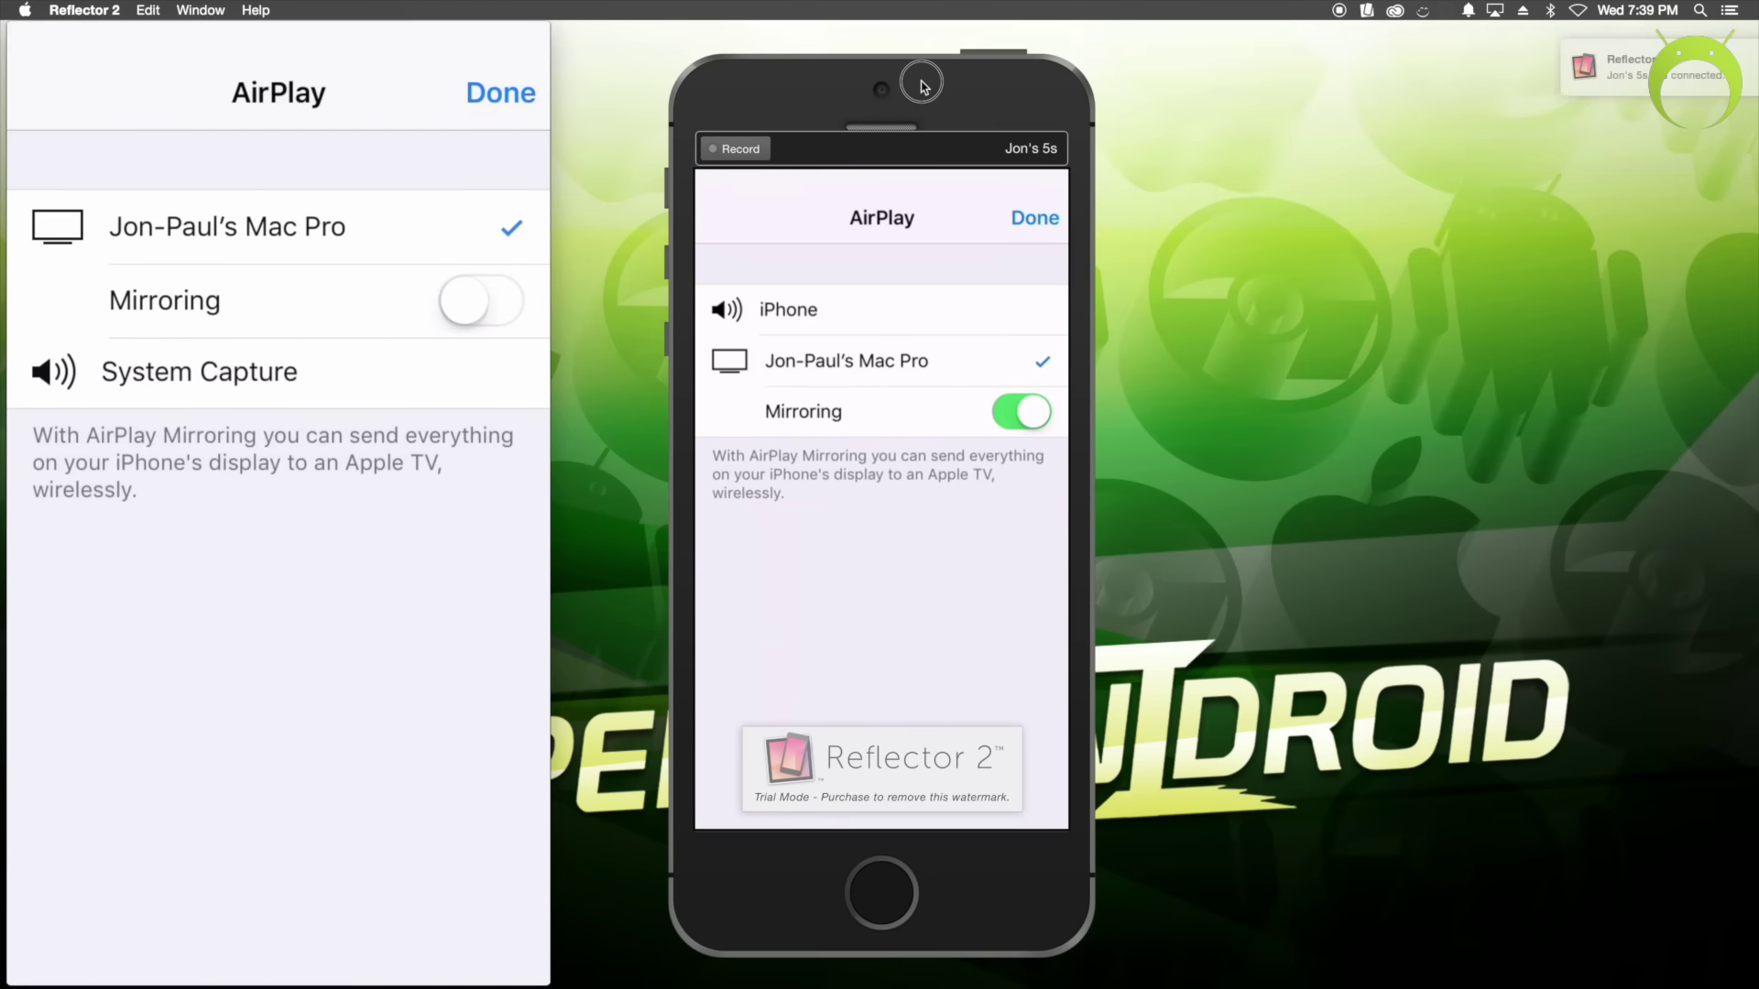
{"action": "left_click_drag", "start_coordinate": [924, 87], "coordinate": [986, 80]}
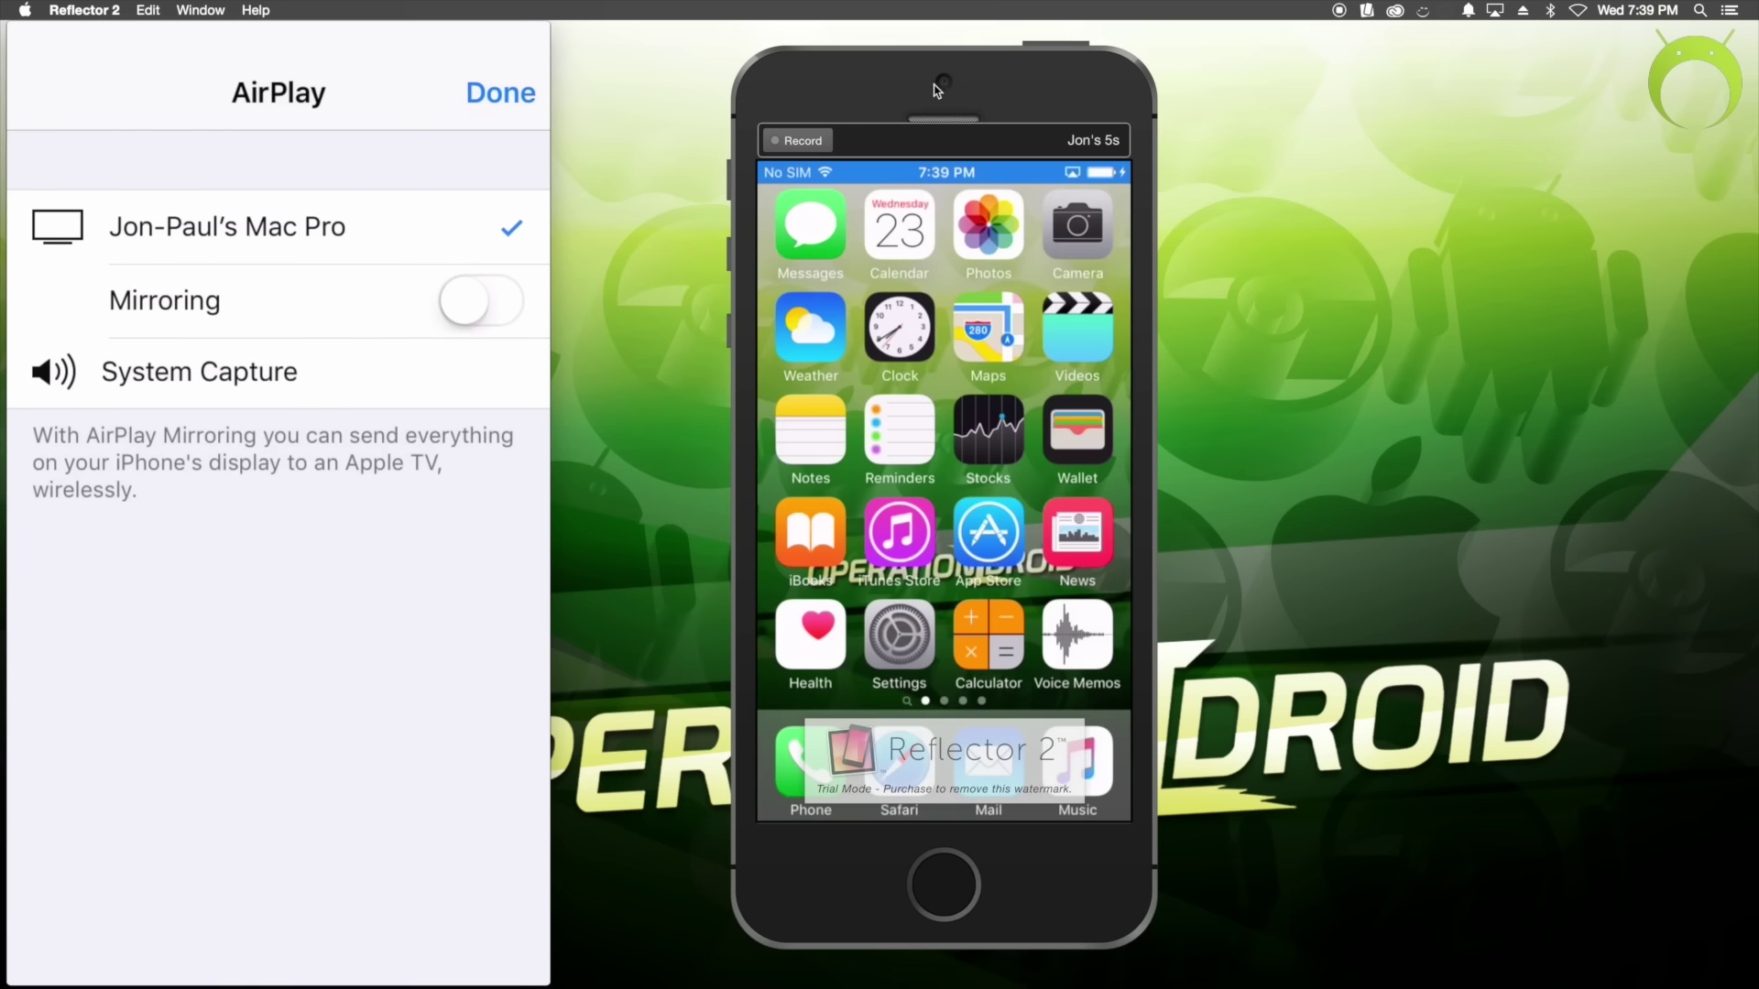
{"action": "mouse_move", "coordinate": [189, 123]}
{"action": "left_click", "coordinate": [34, 33]}
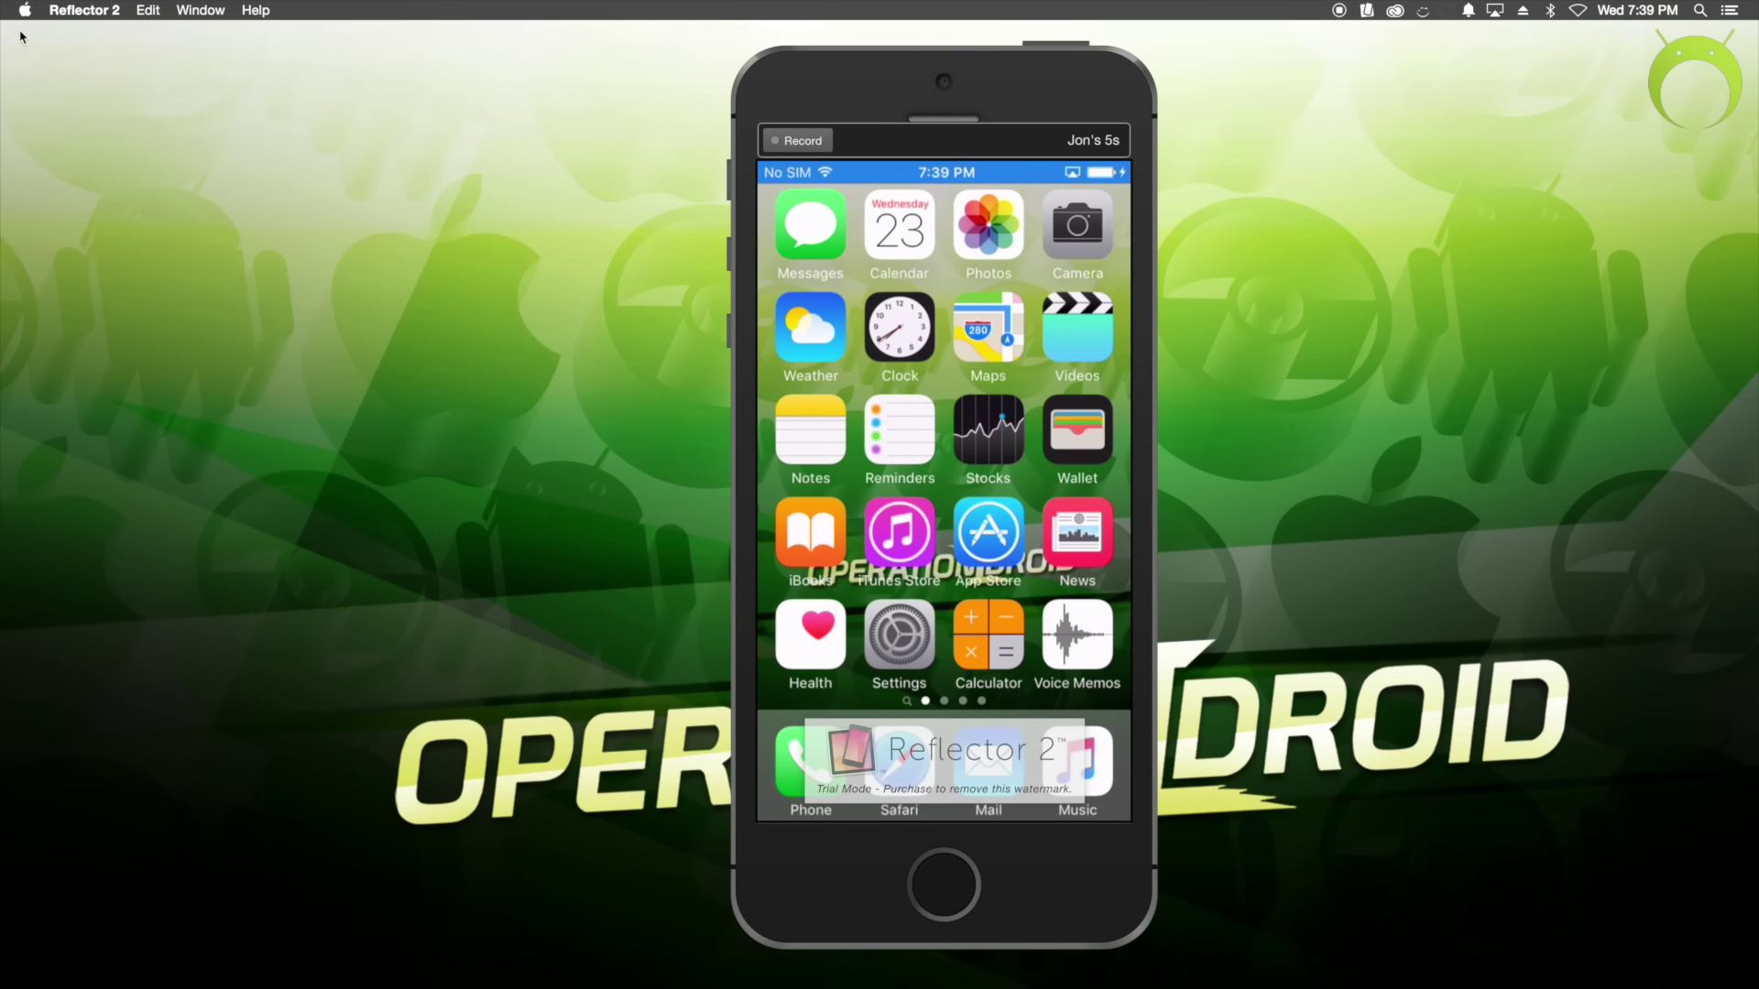
- Review Reflector 2's microphone sources and webcam option, and dismiss the CameraWindow alert
{"action": "left_click", "coordinate": [1367, 10]}
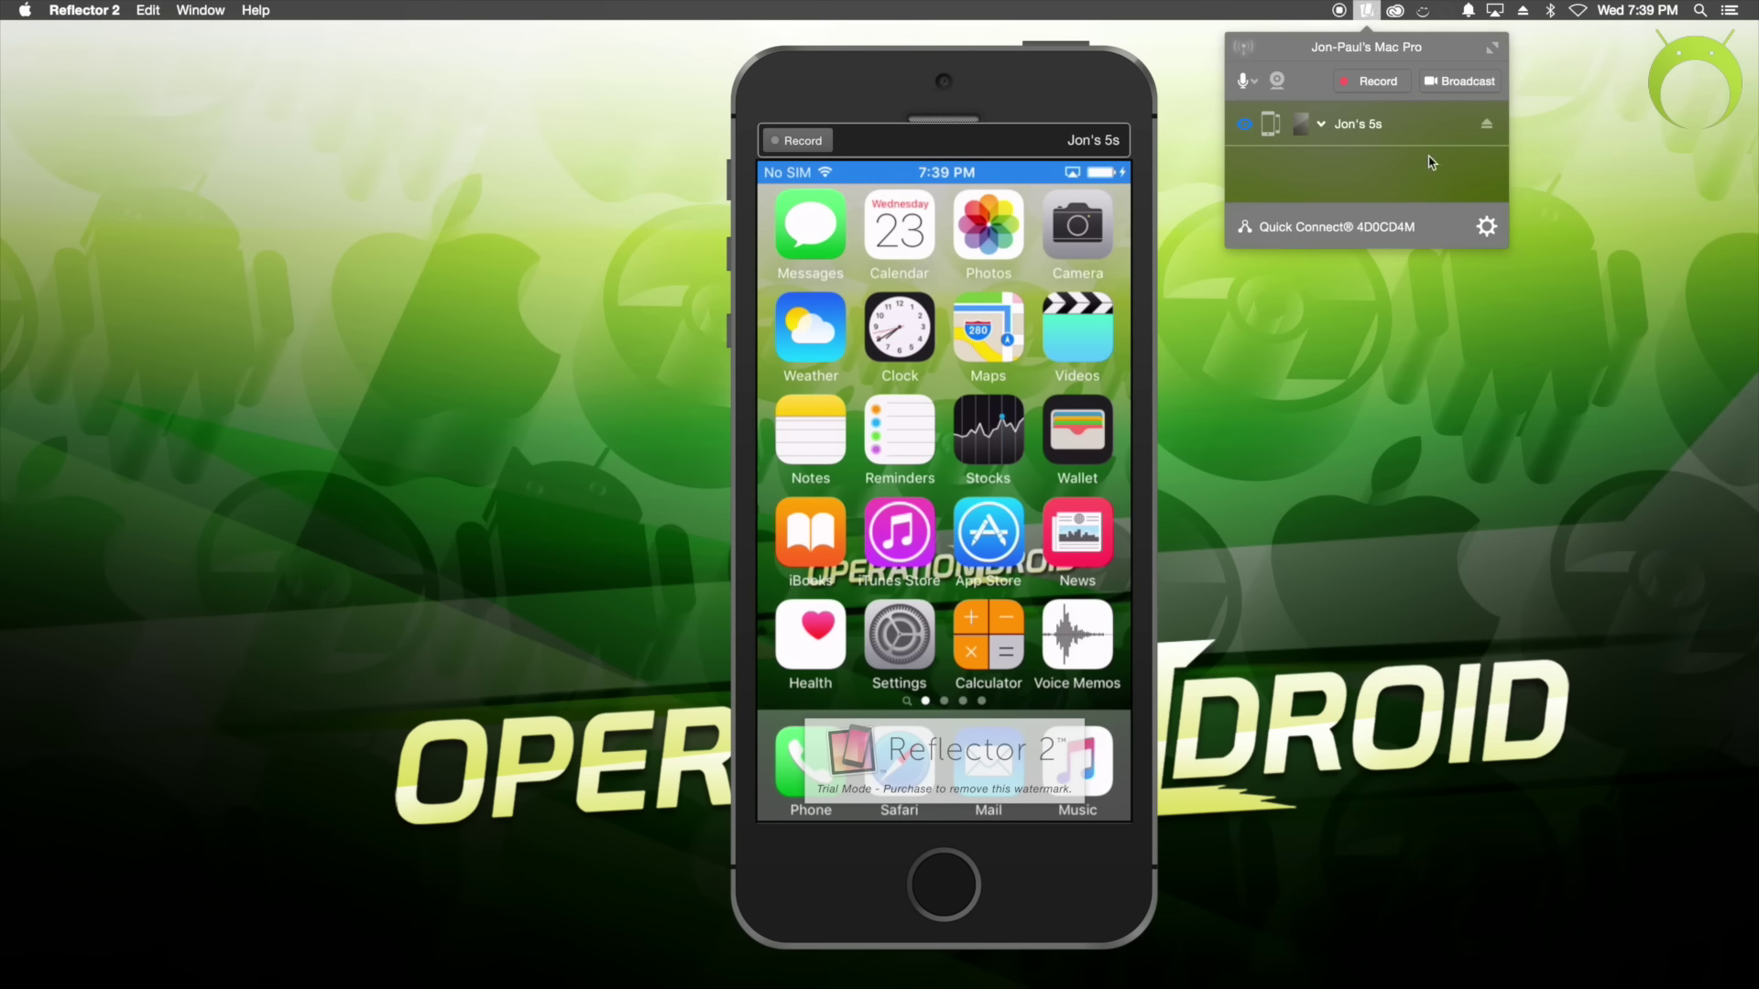
{"action": "left_click", "coordinate": [1254, 84]}
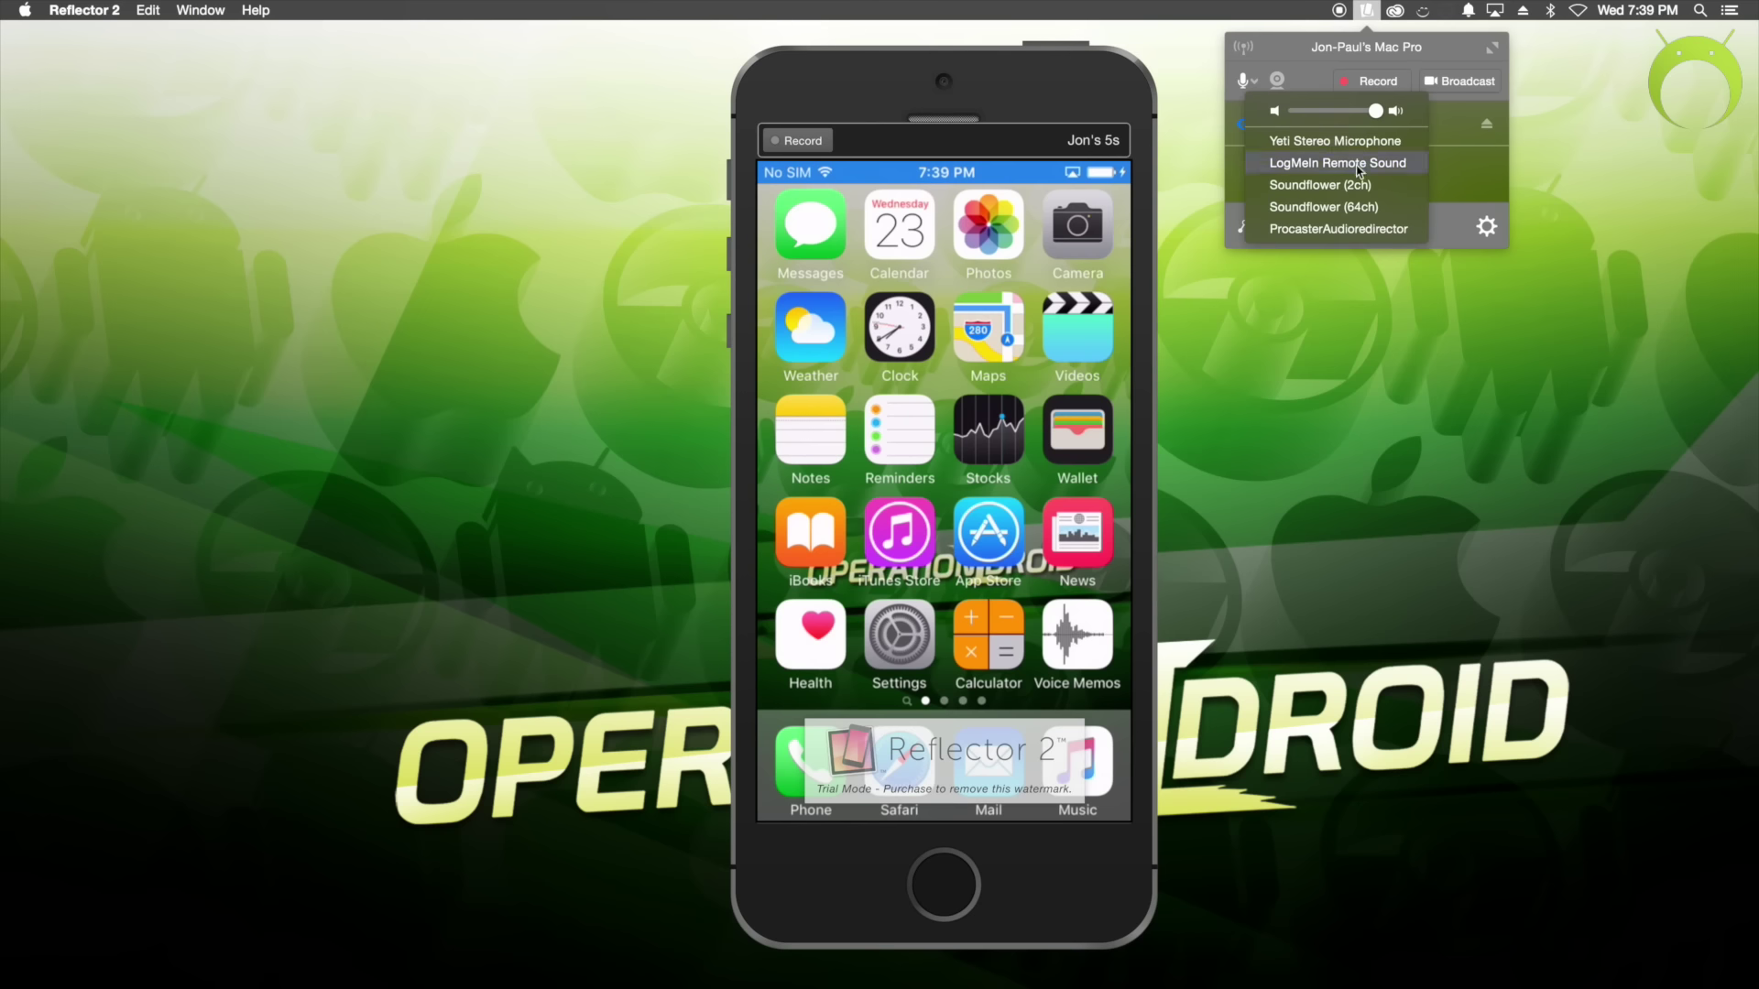
{"action": "left_click", "coordinate": [1256, 82]}
{"action": "left_click", "coordinate": [1277, 81]}
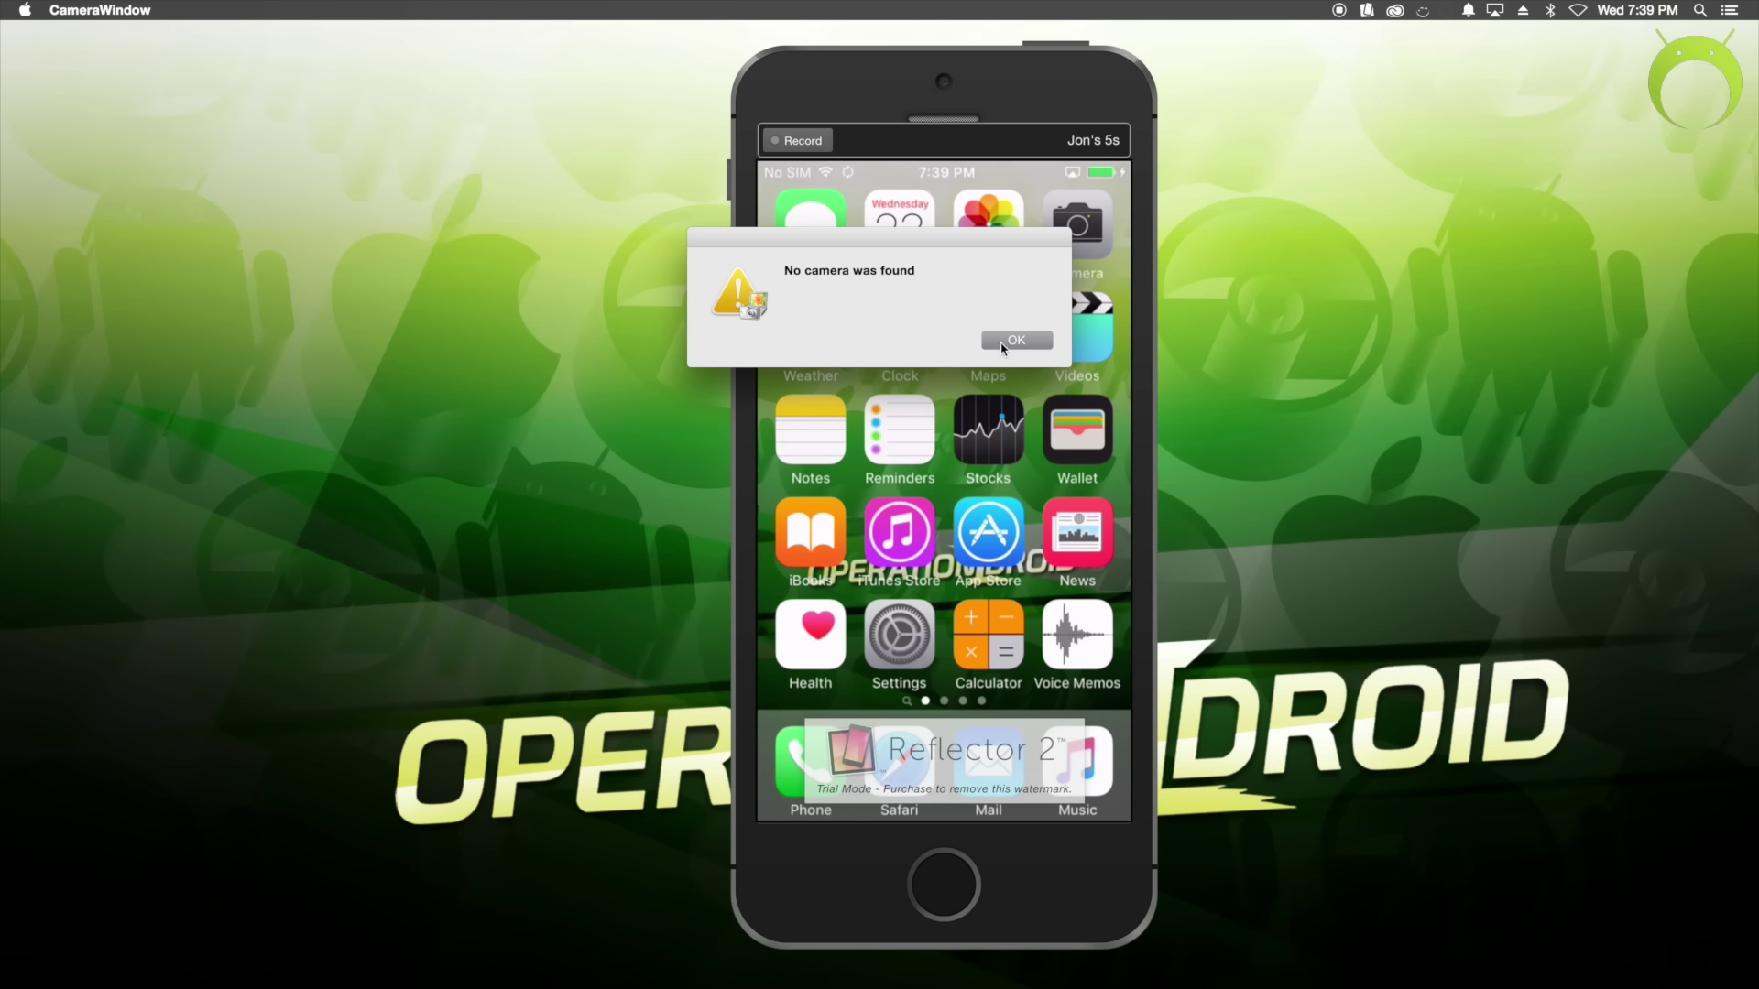
{"action": "left_click", "coordinate": [1005, 344]}
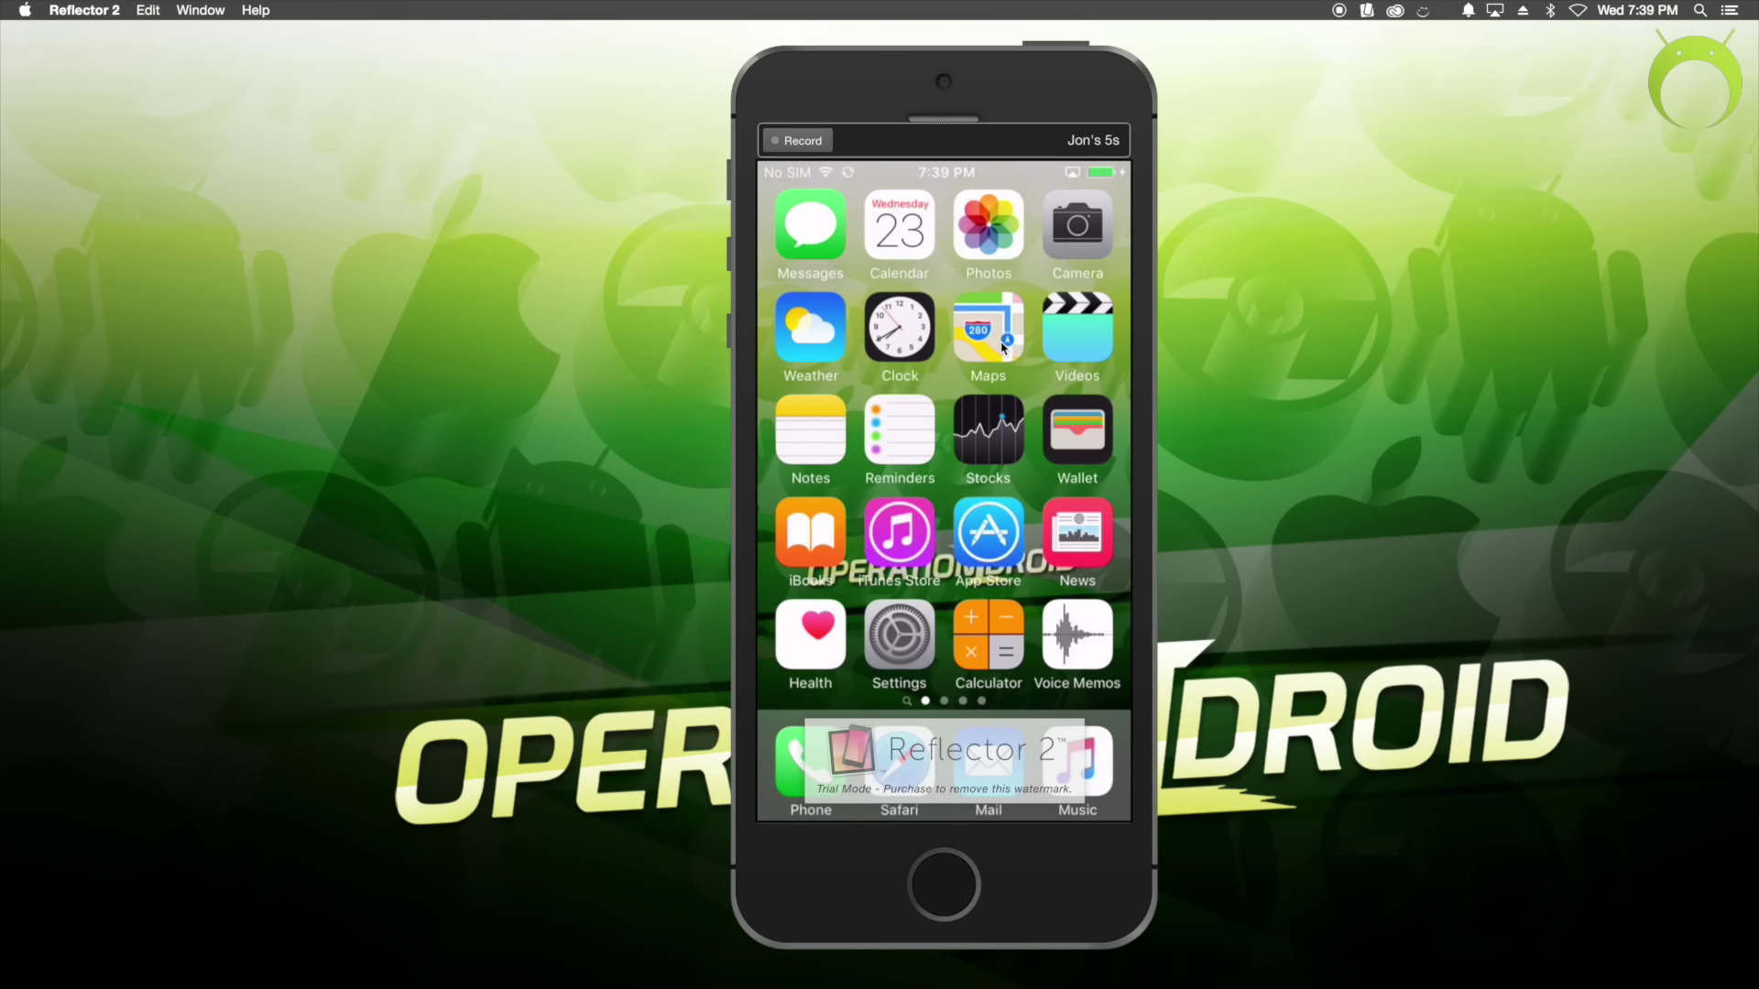
- Review the device frame options for the connected iPhone in Reflector 2
{"action": "left_click", "coordinate": [1366, 10]}
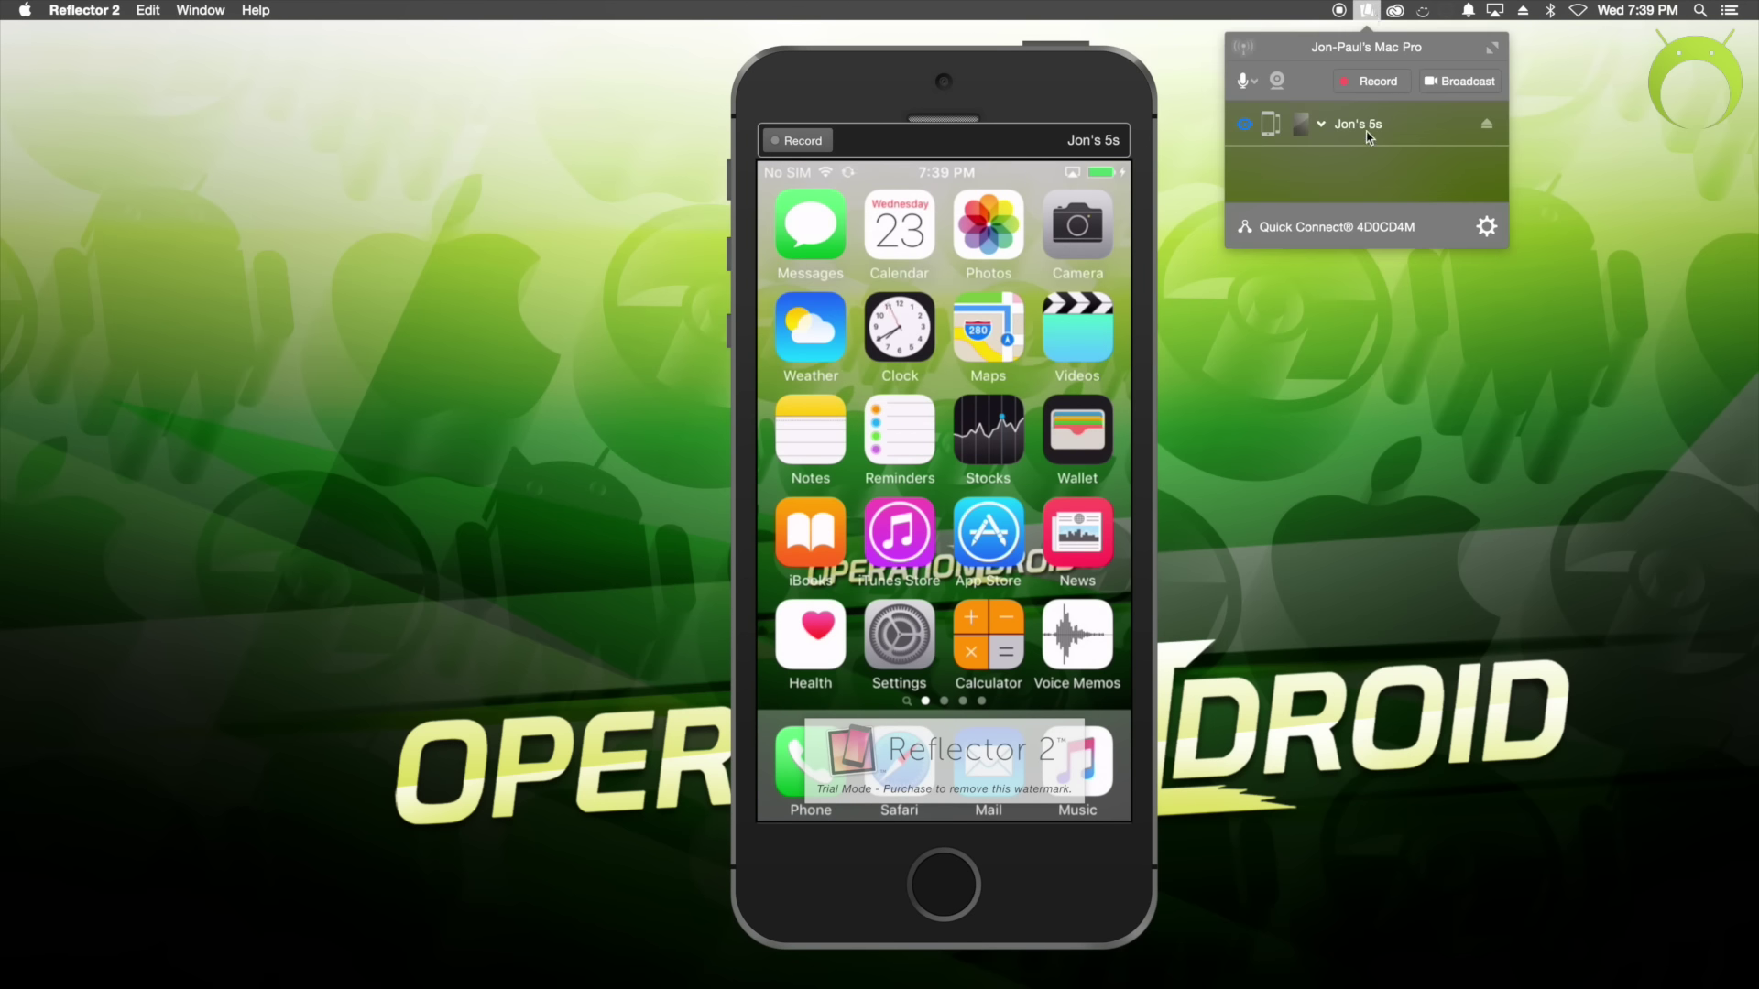
{"action": "left_click", "coordinate": [1302, 127]}
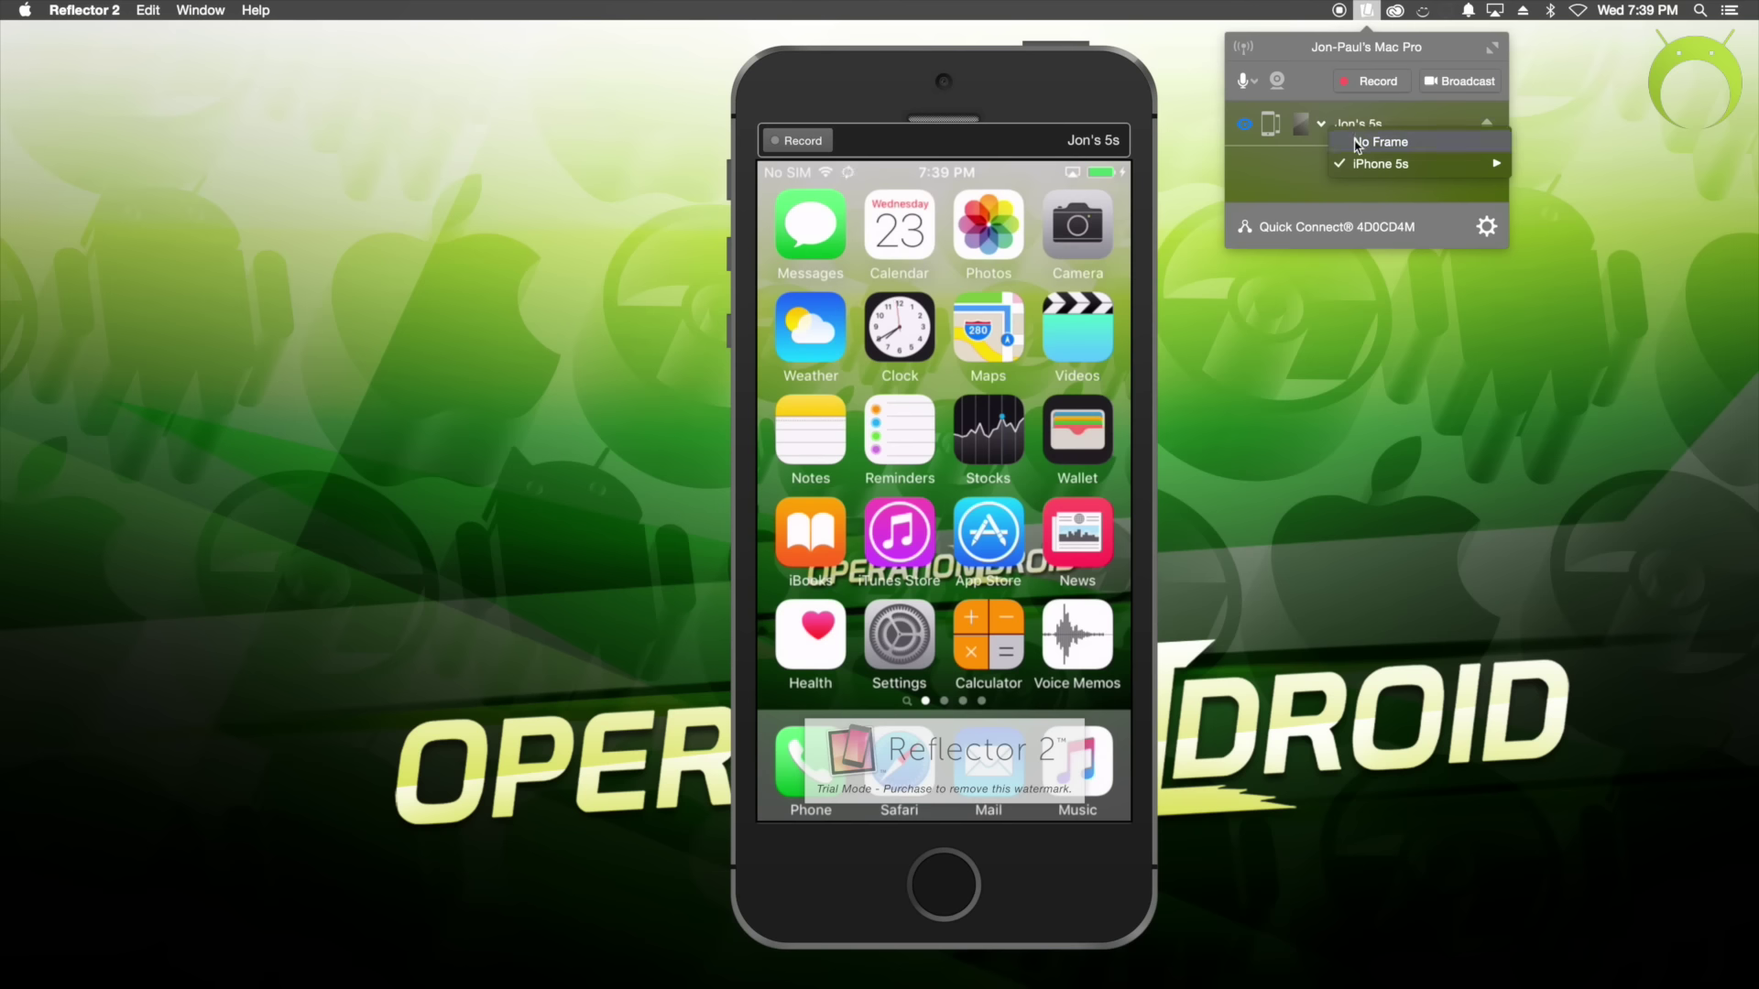
{"action": "left_click", "coordinate": [1342, 146]}
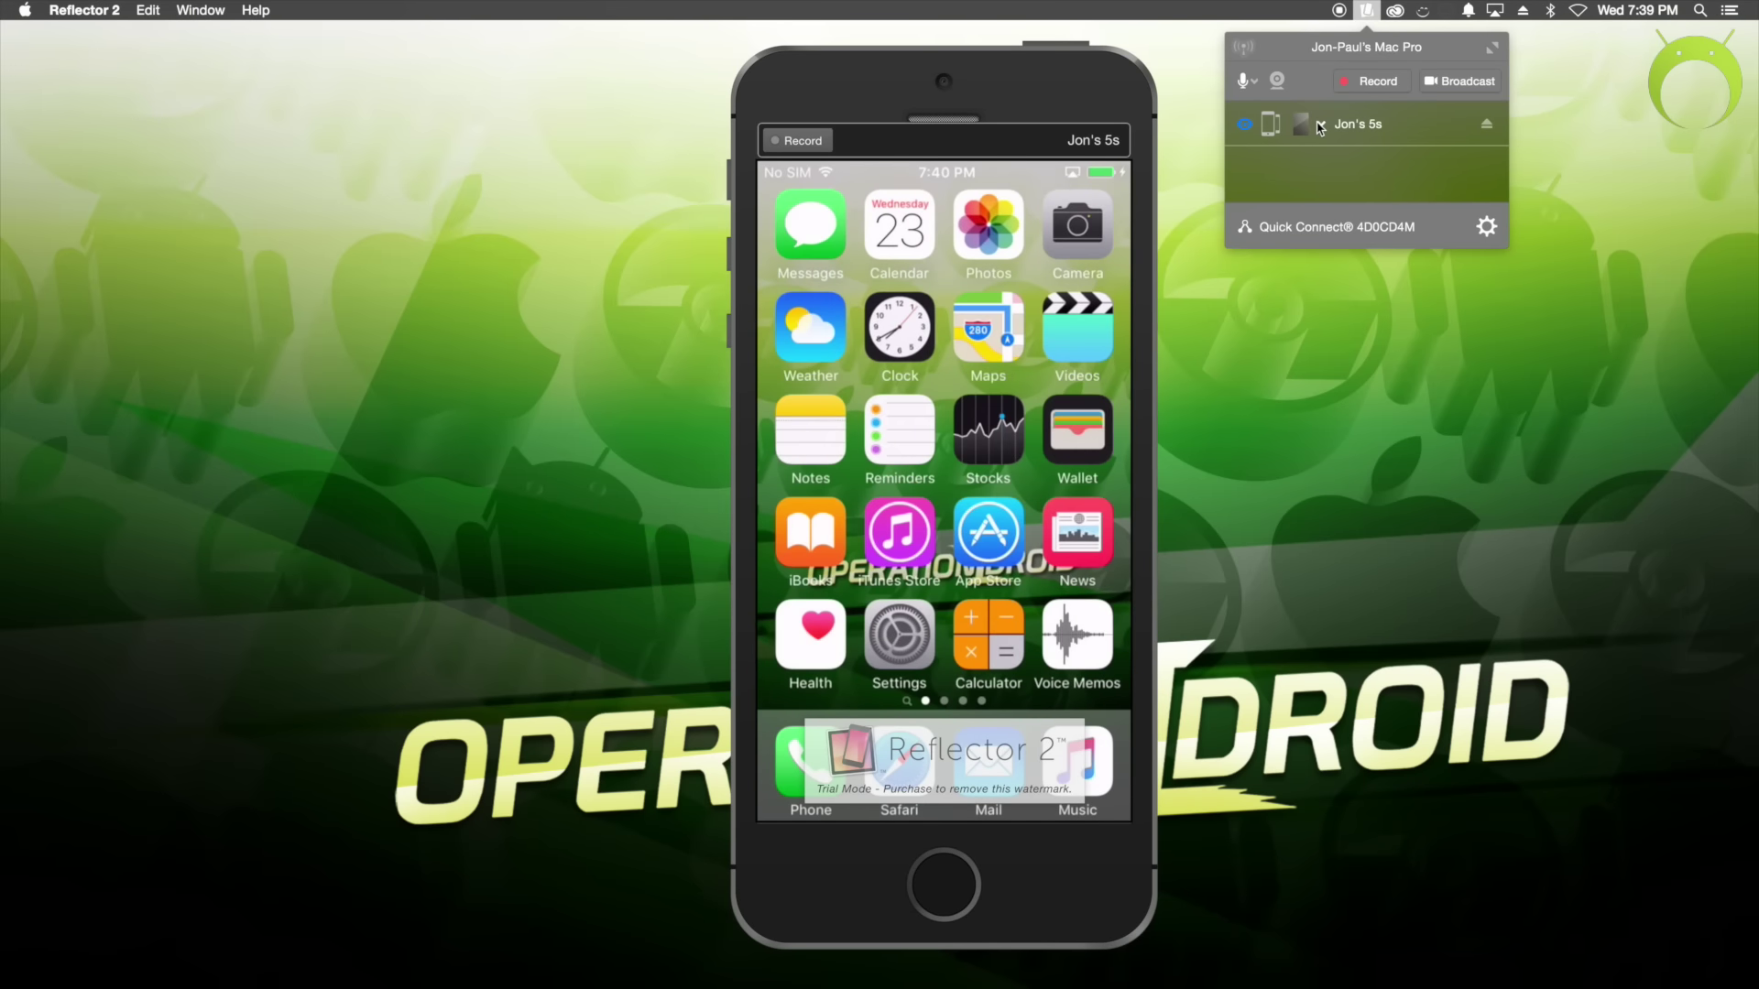
- Try to apply the iPhone 5s: Gold frame to the connected iPhone's mirrored display
{"action": "left_click", "coordinate": [1319, 129]}
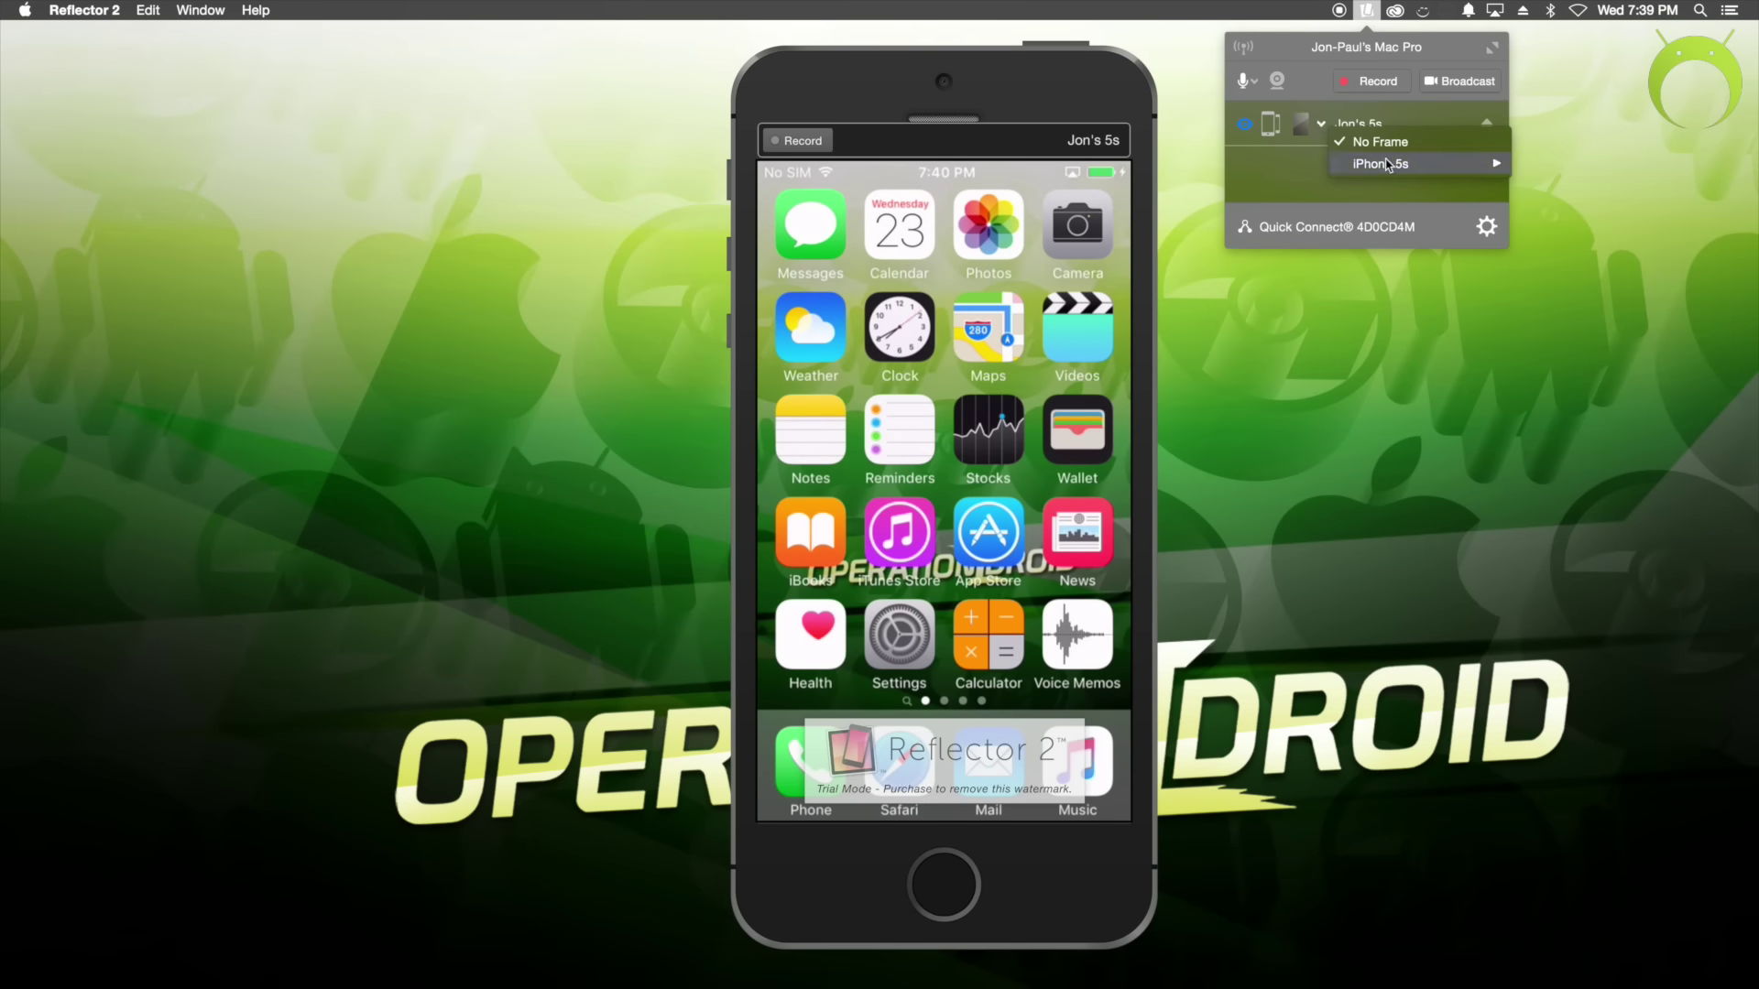
{"action": "mouse_move", "coordinate": [1393, 170]}
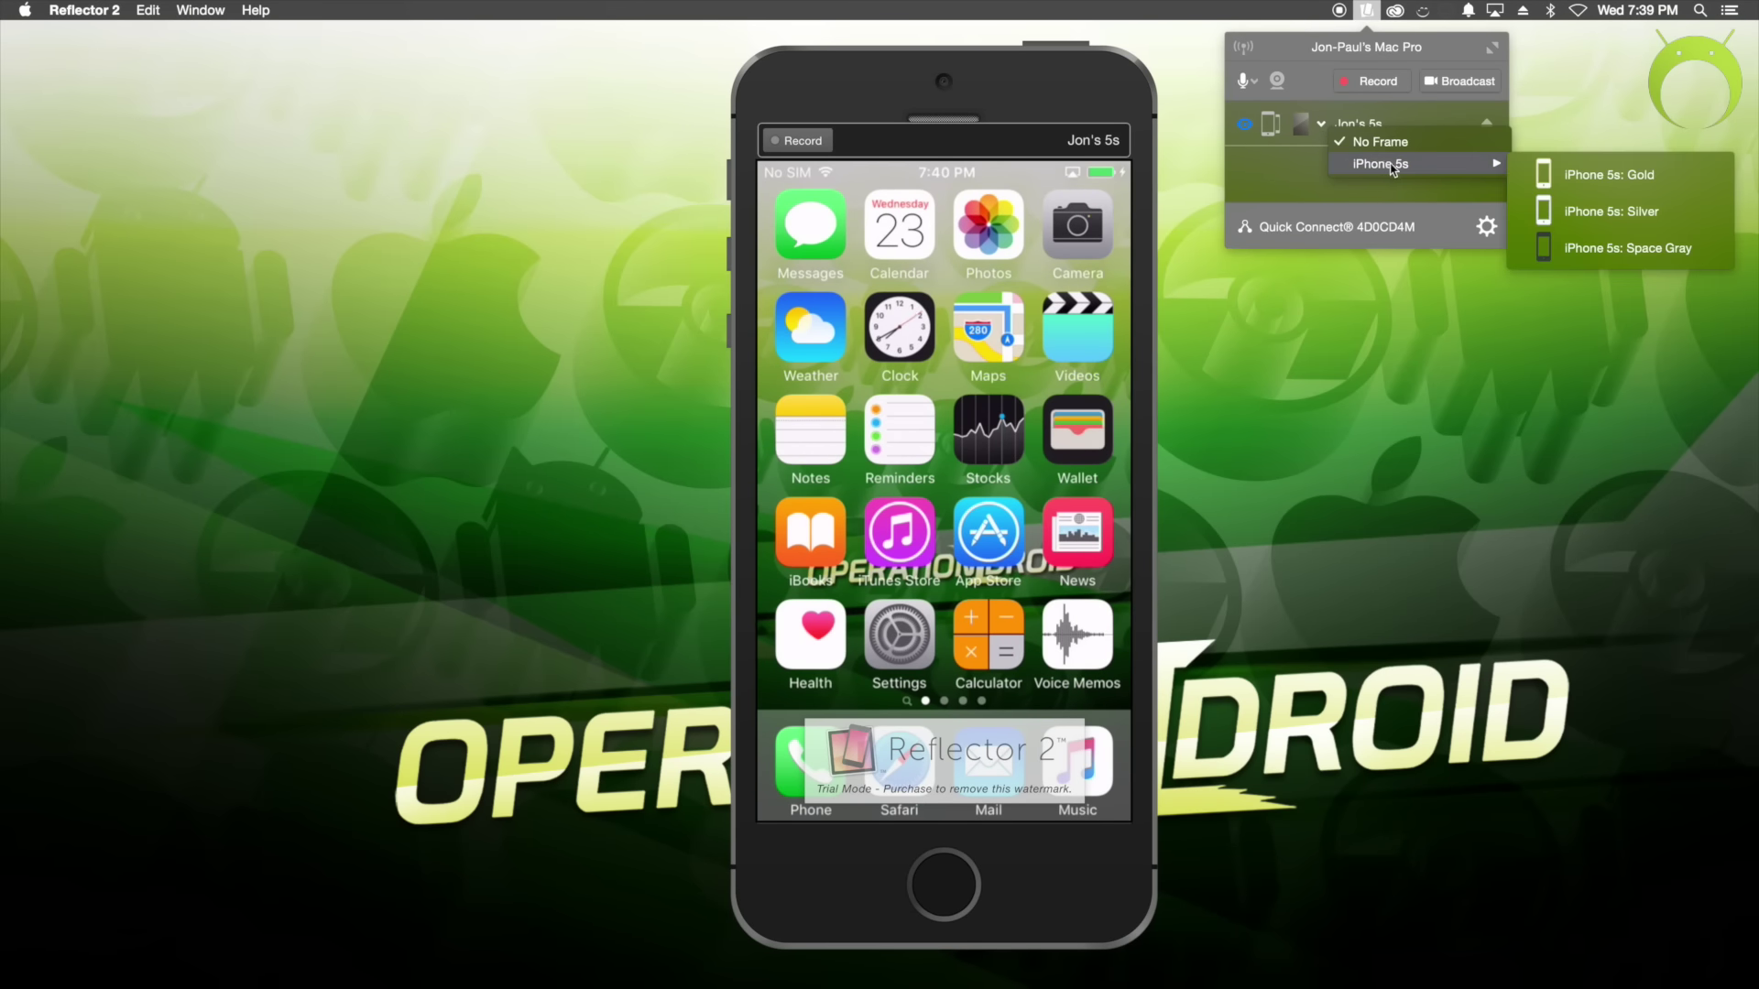
{"action": "left_click", "coordinate": [1571, 175]}
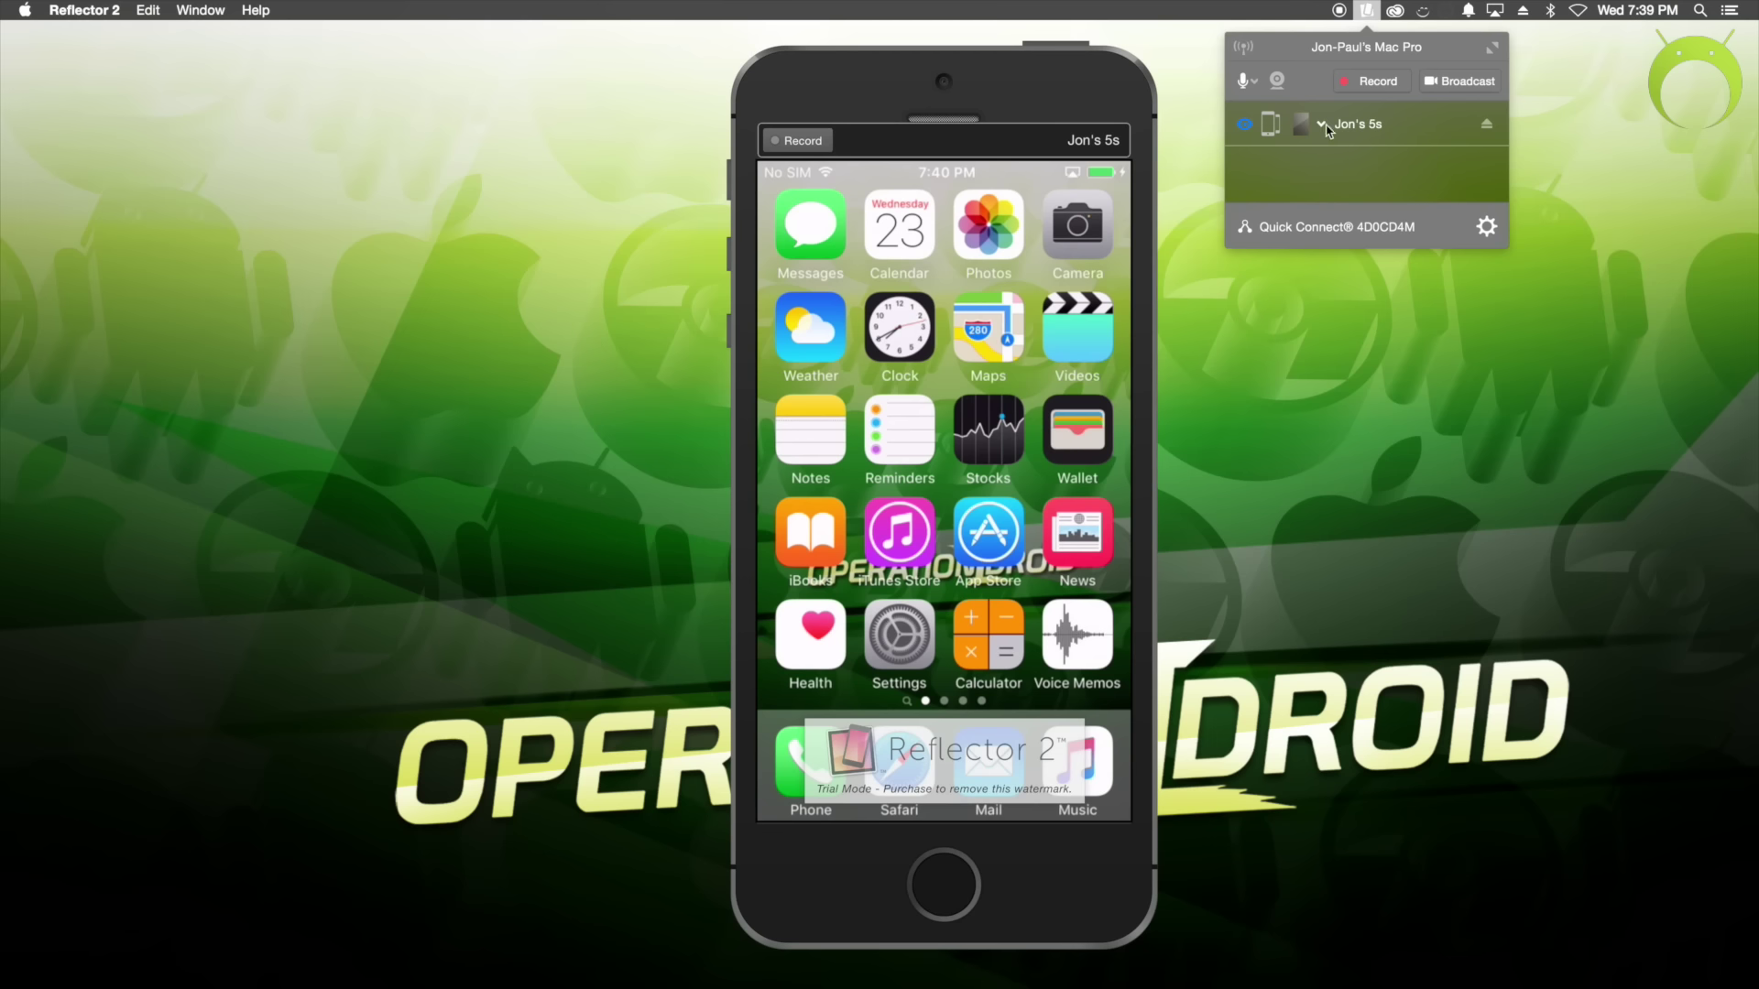
- Enlarge the mirrored iPhone by toggling its device display option, and try the iPhone 5s: Gold frame again
{"action": "left_click", "coordinate": [1270, 134]}
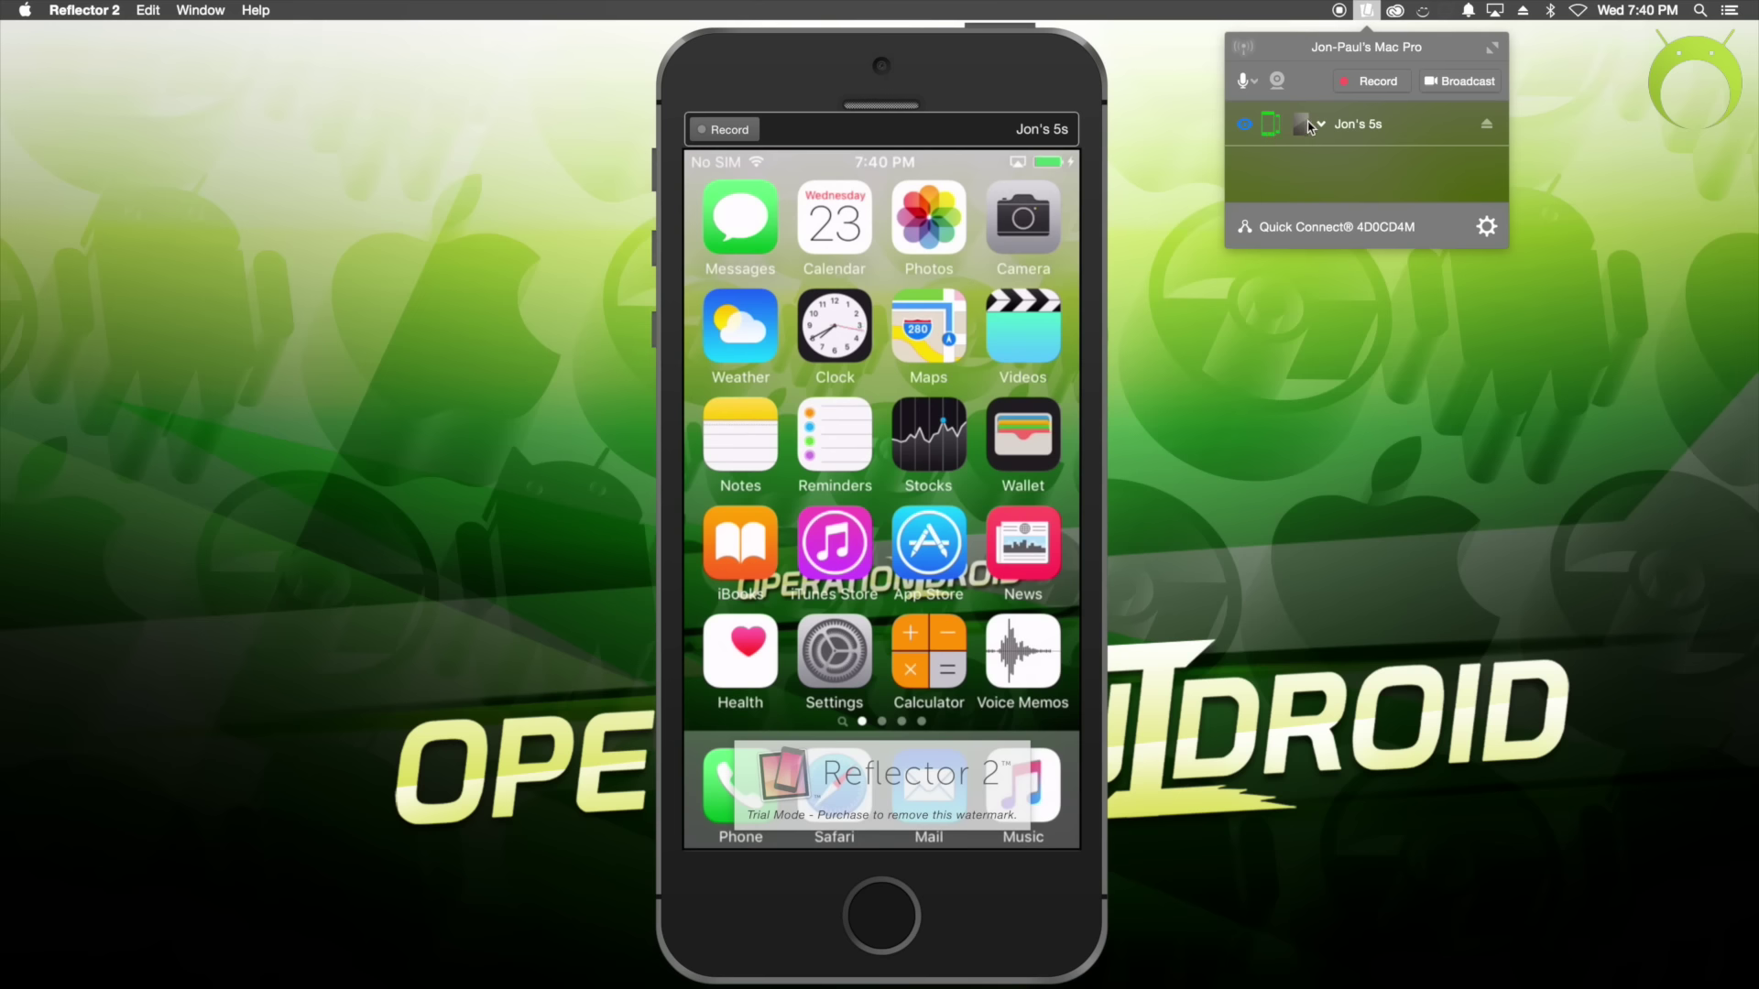
{"action": "left_click", "coordinate": [1310, 126]}
{"action": "mouse_move", "coordinate": [1429, 163]}
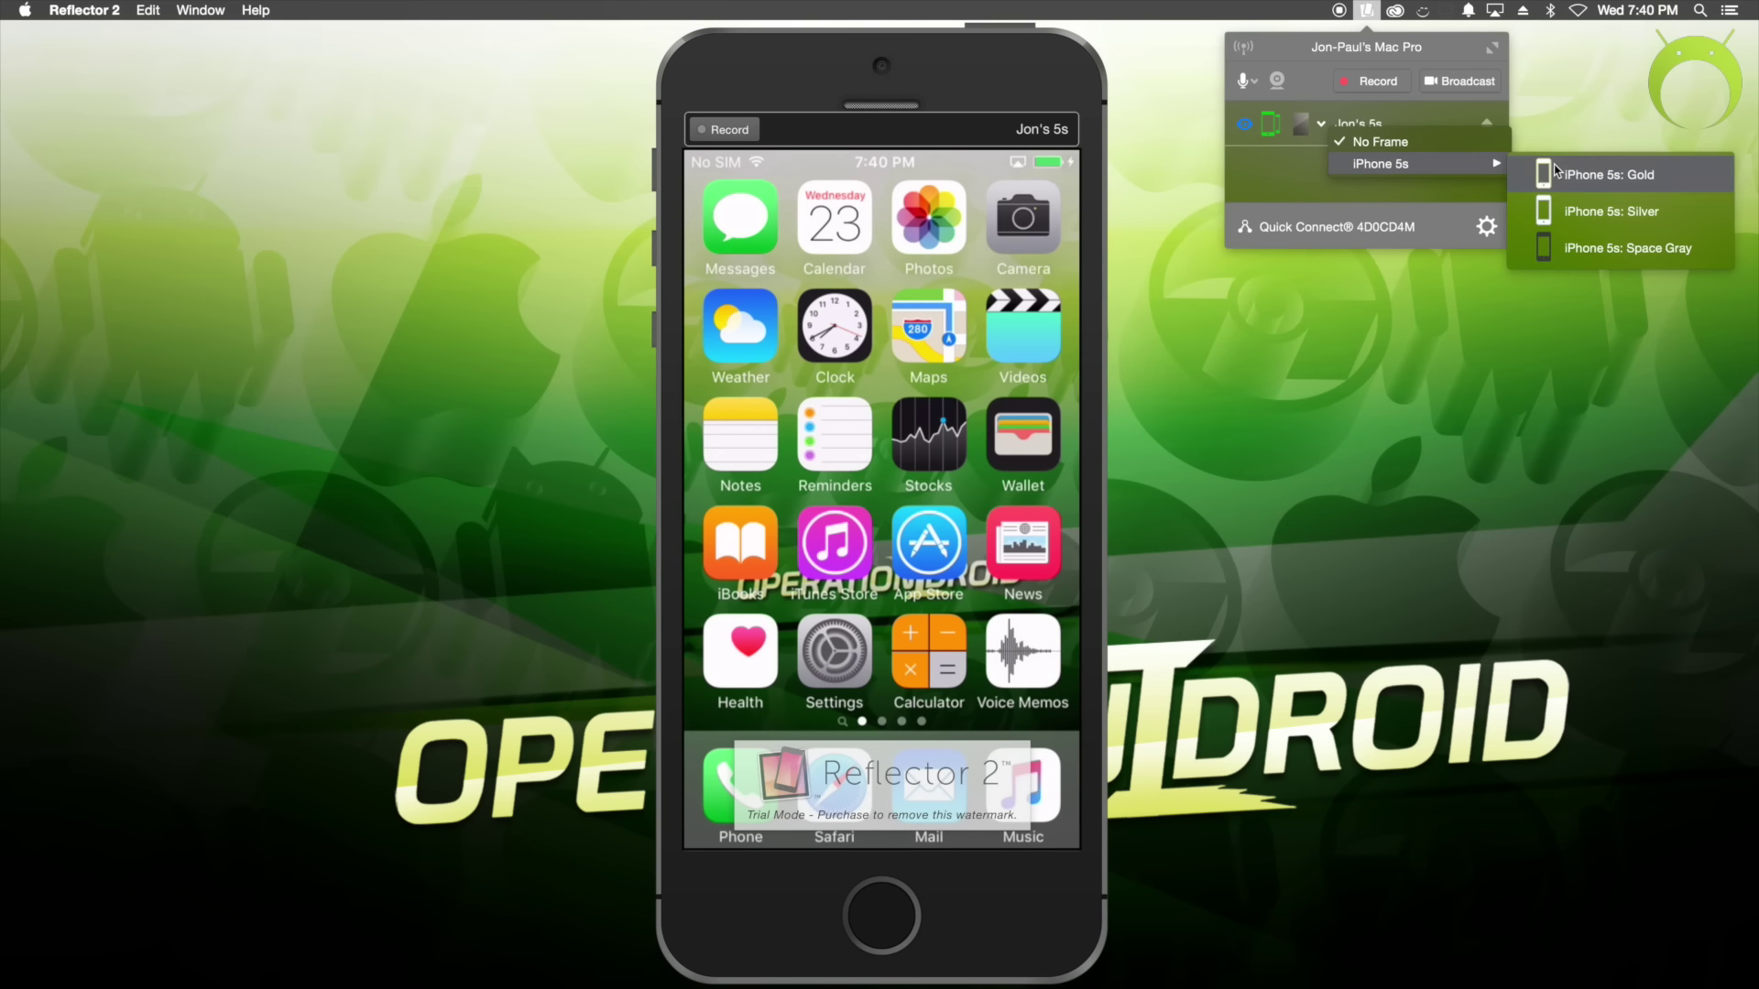
{"action": "left_click", "coordinate": [1558, 174]}
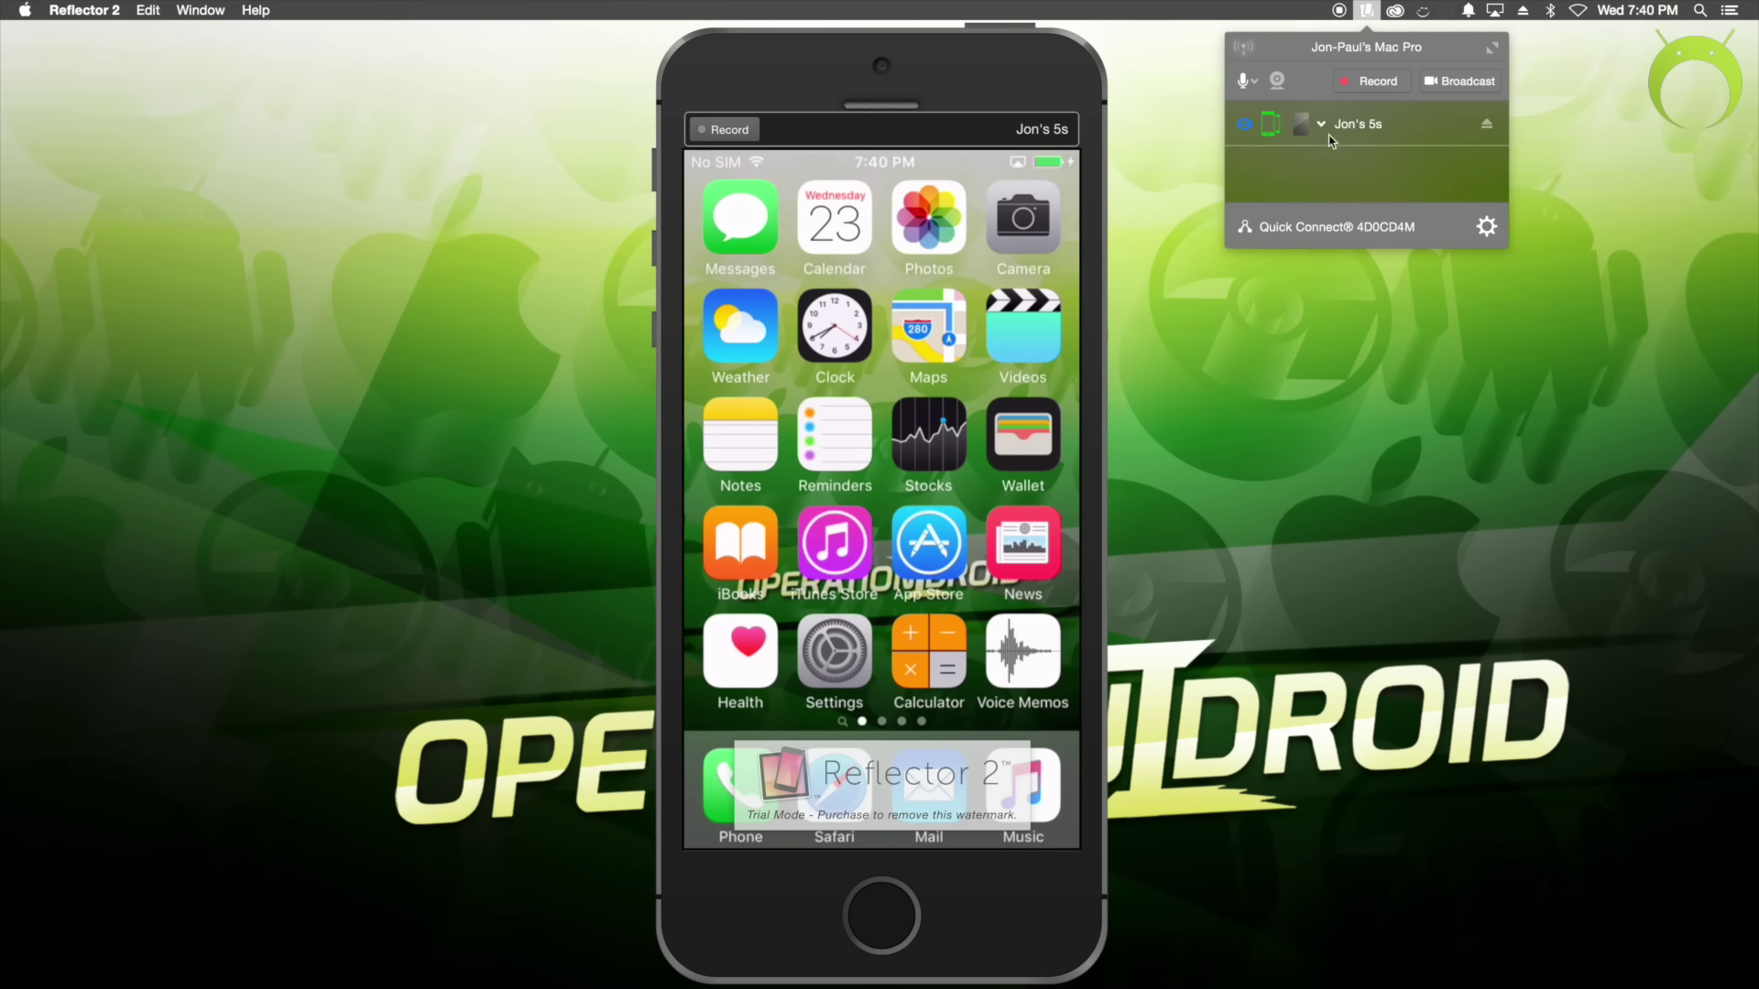